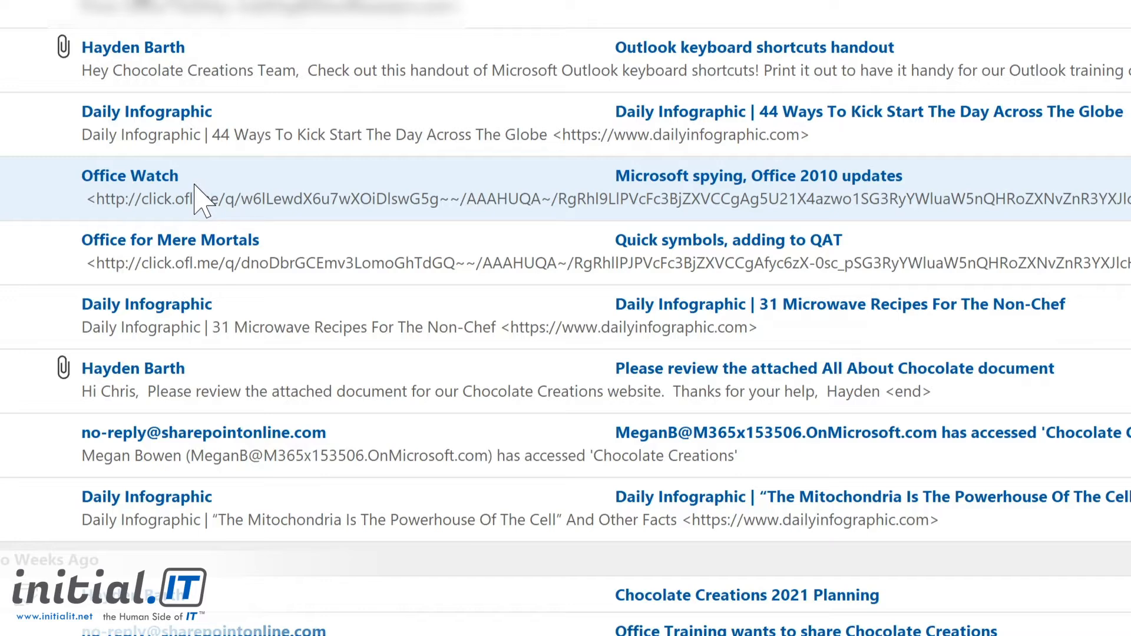
Step: Start a new rule from the Office Watch message in the Inbox, with the sender Office Watch as its condition
{"action": "right_click", "coordinate": [203, 183]}
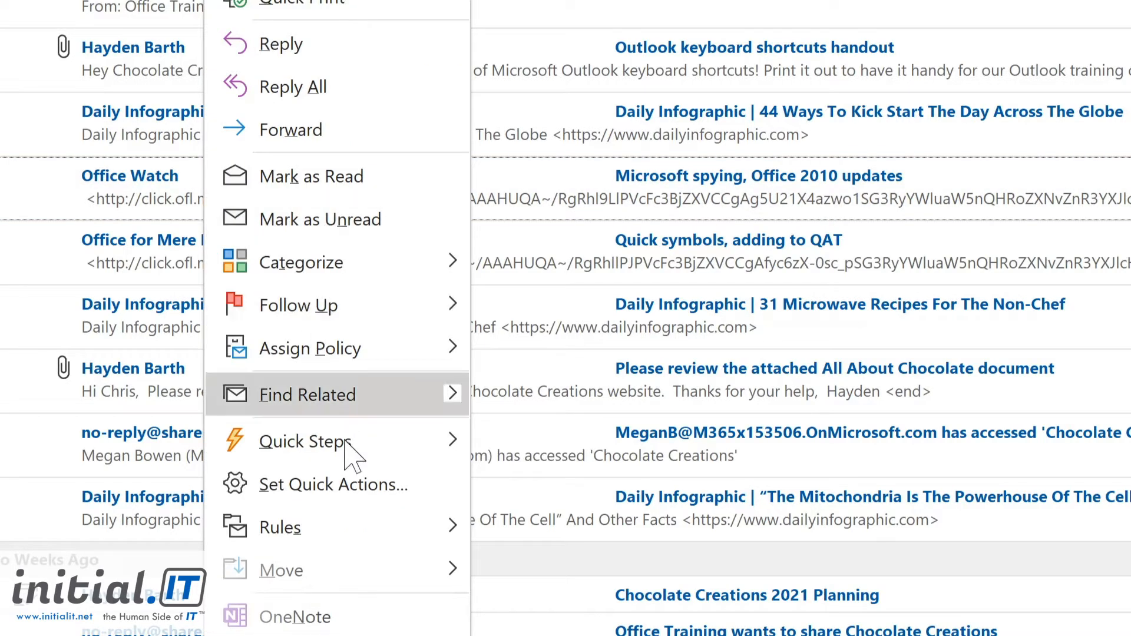
{"action": "mouse_move", "coordinate": [354, 532]}
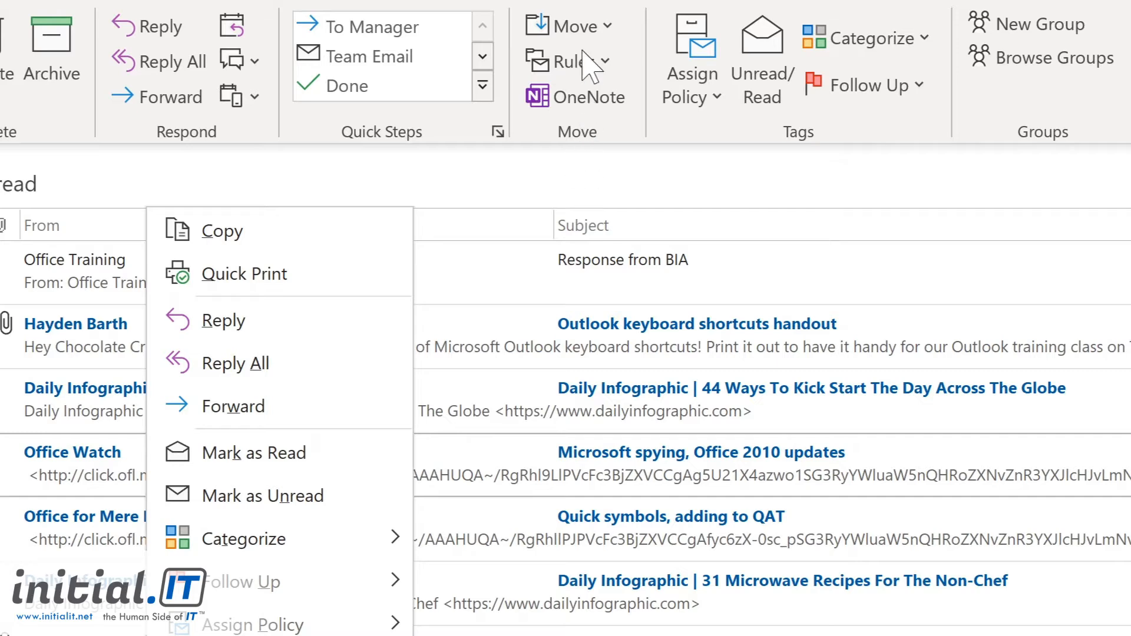
{"action": "left_click", "coordinate": [600, 67]}
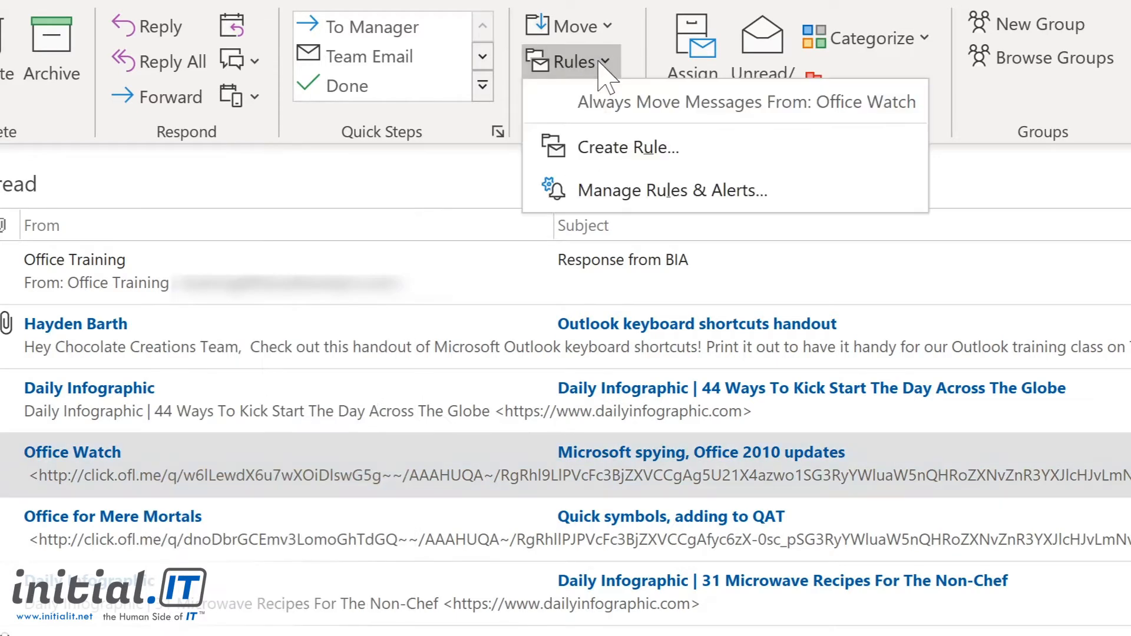
{"action": "left_click", "coordinate": [595, 146]}
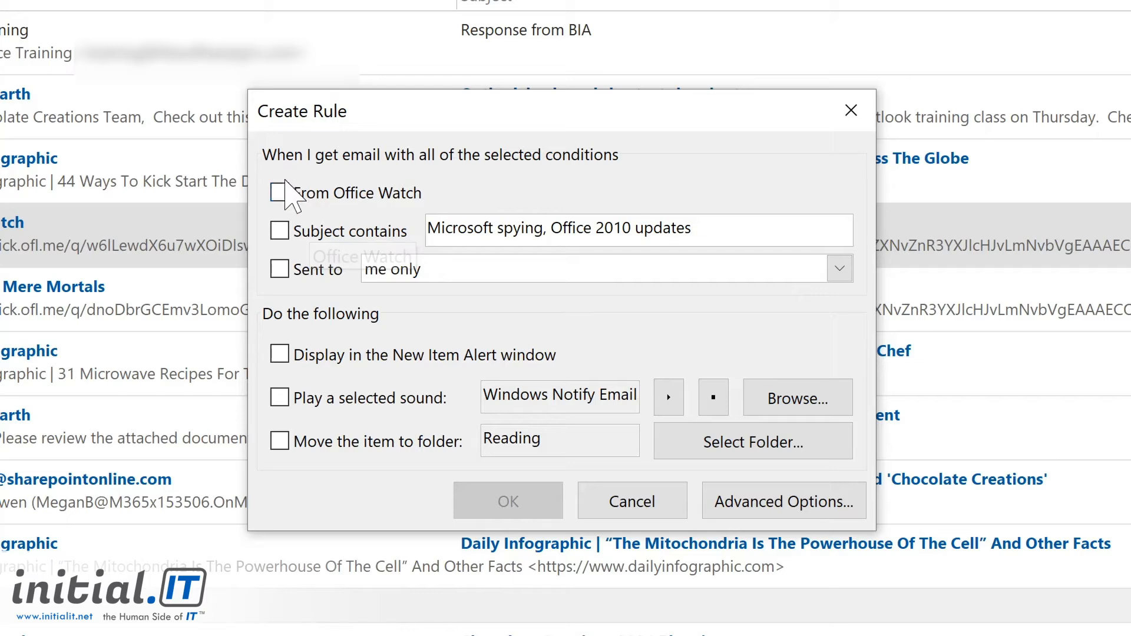
{"action": "left_click", "coordinate": [282, 195]}
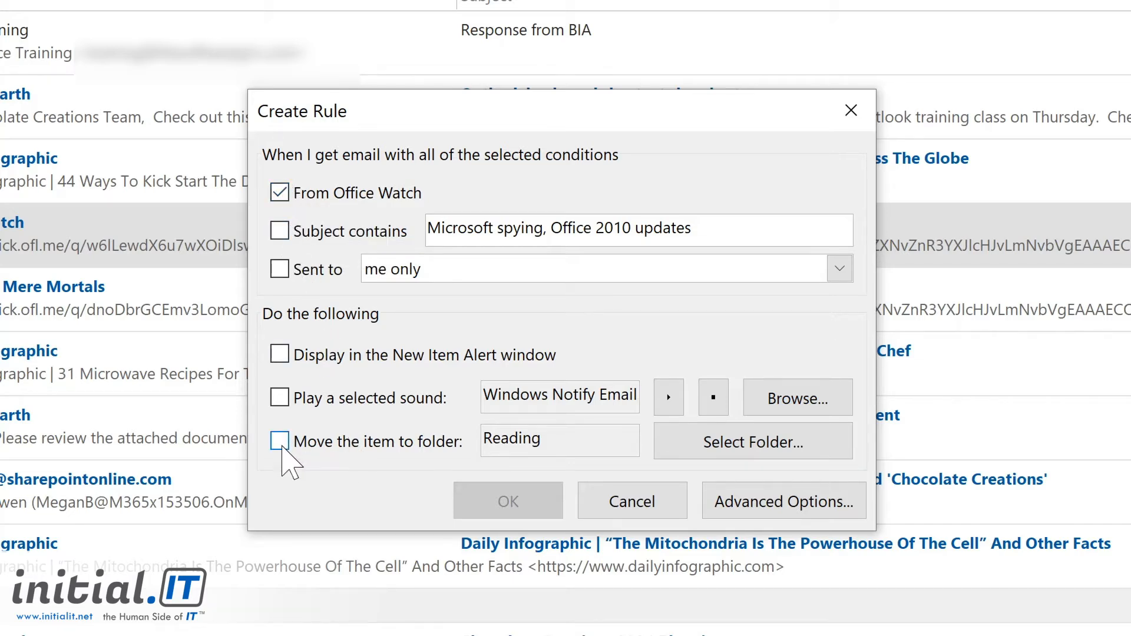
Step: Make the rule move matching items to the Tech Newsletters folder under Inbox
{"action": "left_click", "coordinate": [282, 445]}
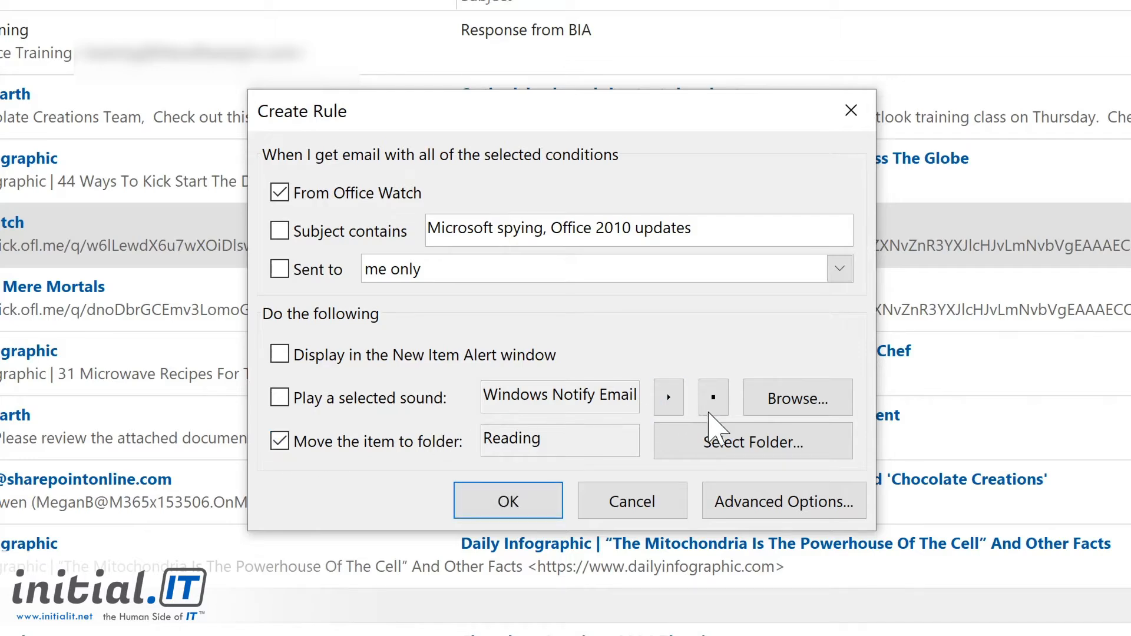
{"action": "left_click", "coordinate": [730, 449]}
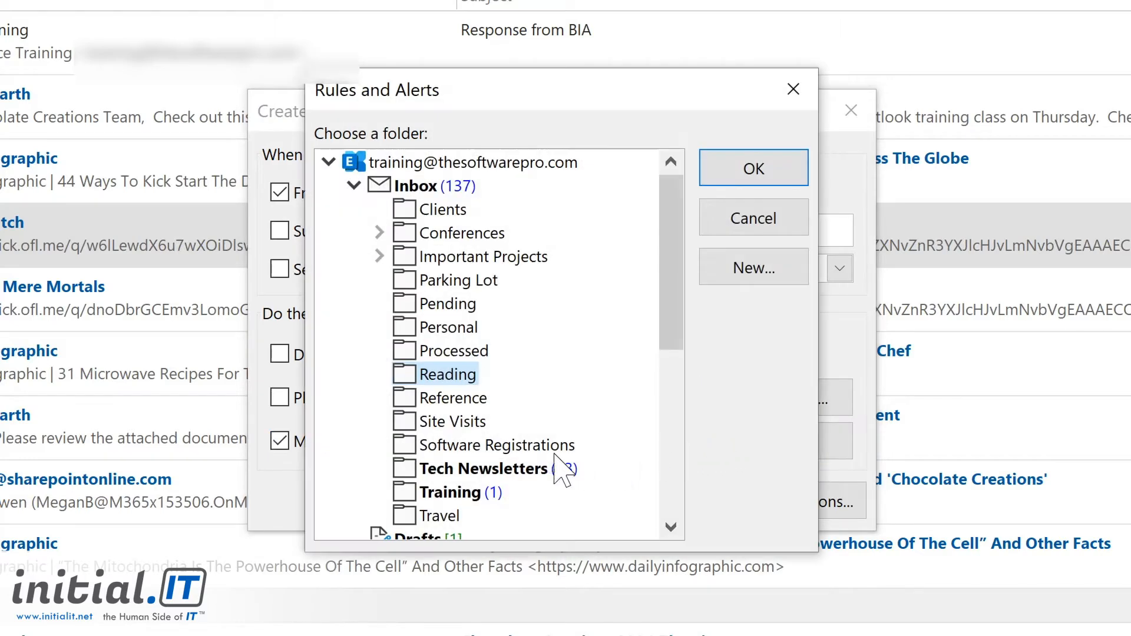
{"action": "left_click", "coordinate": [450, 469]}
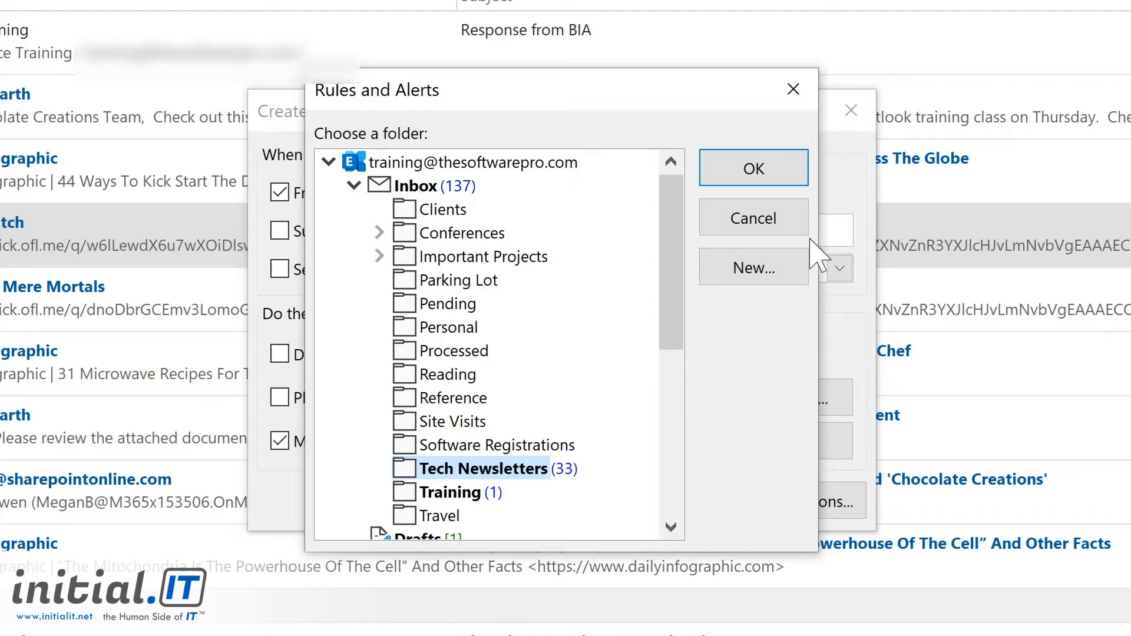
{"action": "left_click", "coordinate": [778, 170]}
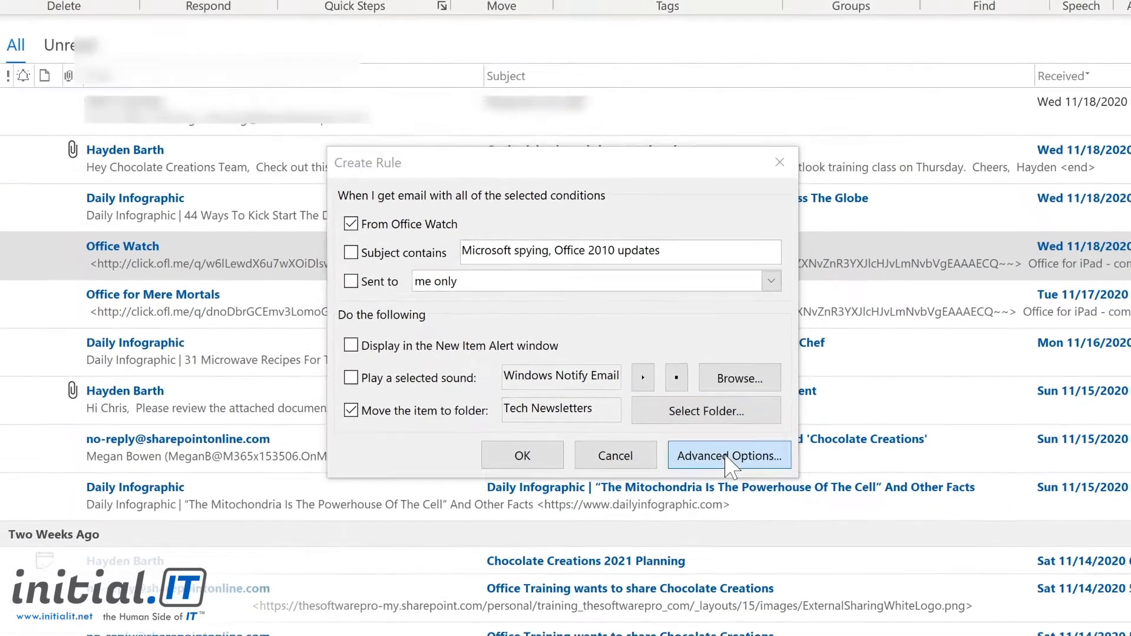
Step: Go through the rule's advanced options without exceptions, set it to run now on messages already in the Inbox, and finish it
{"action": "left_click", "coordinate": [762, 497]}
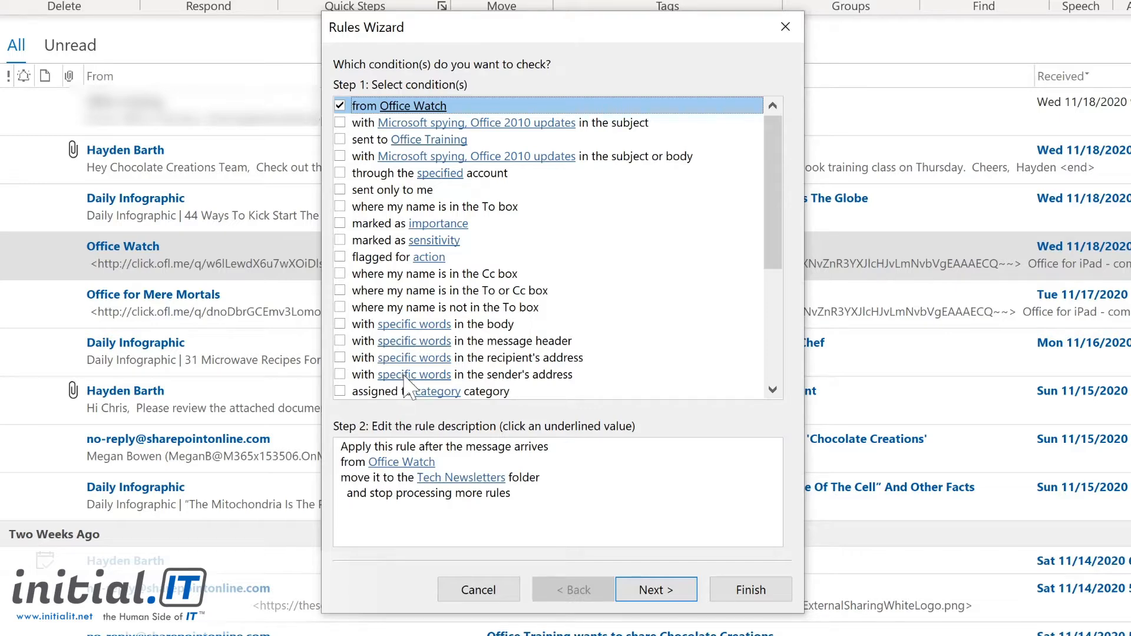
{"action": "left_click", "coordinate": [655, 590]}
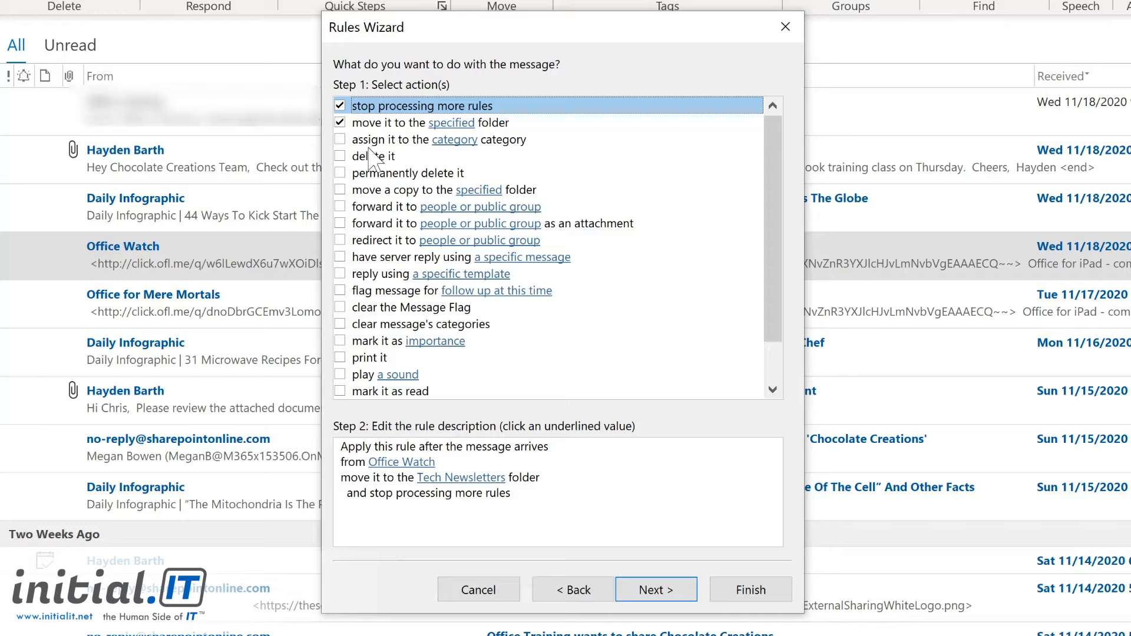
{"action": "left_click", "coordinate": [652, 590]}
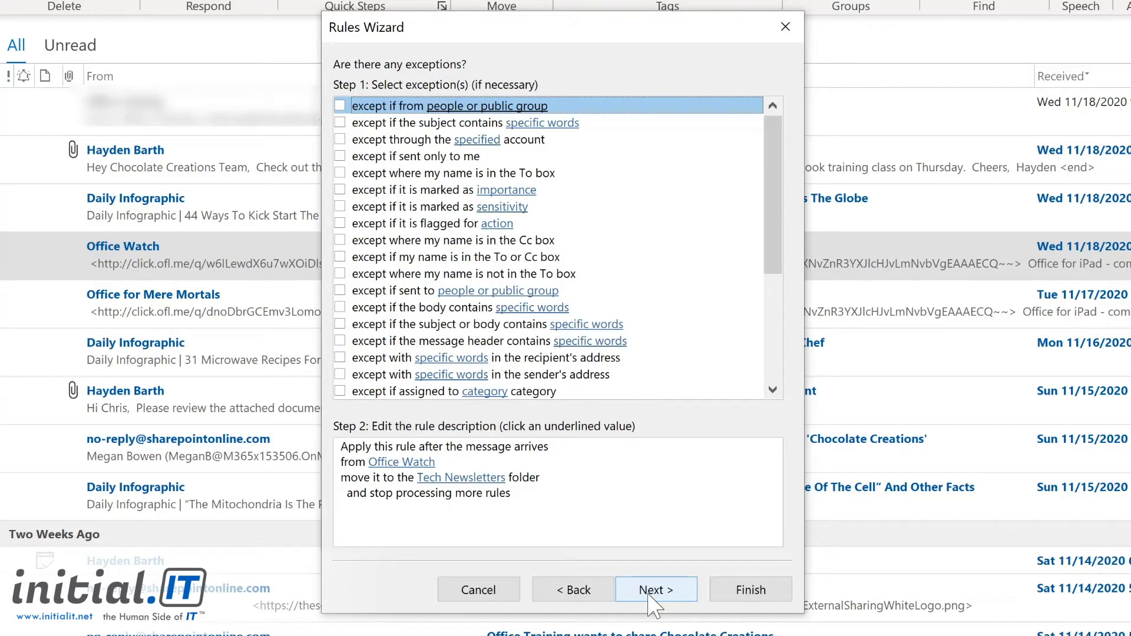
{"action": "left_click", "coordinate": [651, 591]}
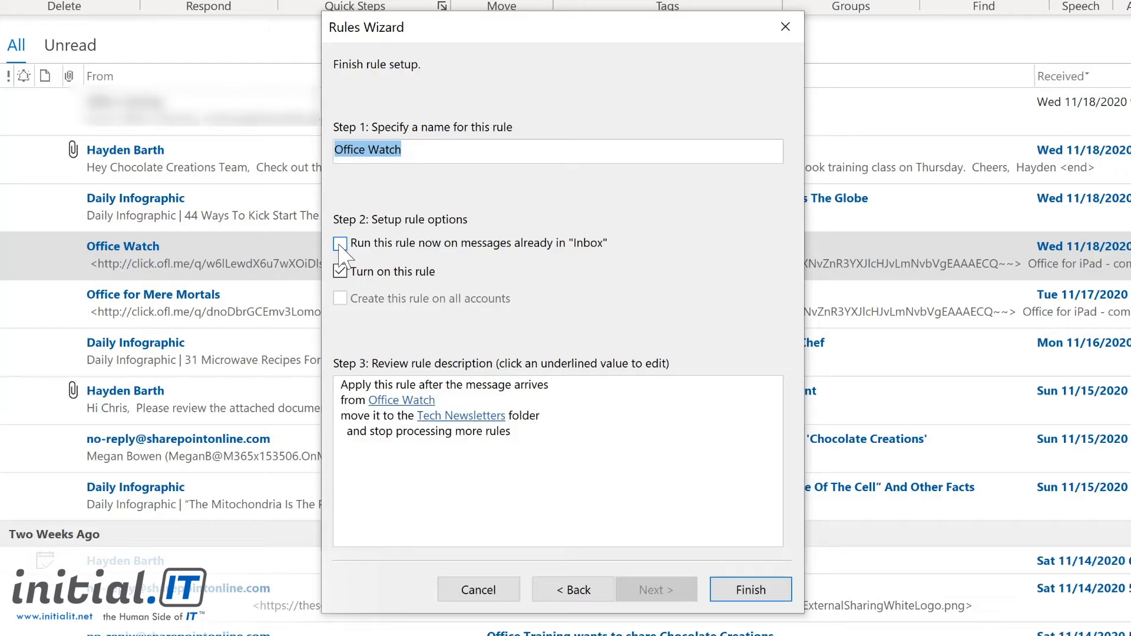
{"action": "left_click", "coordinate": [341, 244]}
{"action": "left_click", "coordinate": [741, 590]}
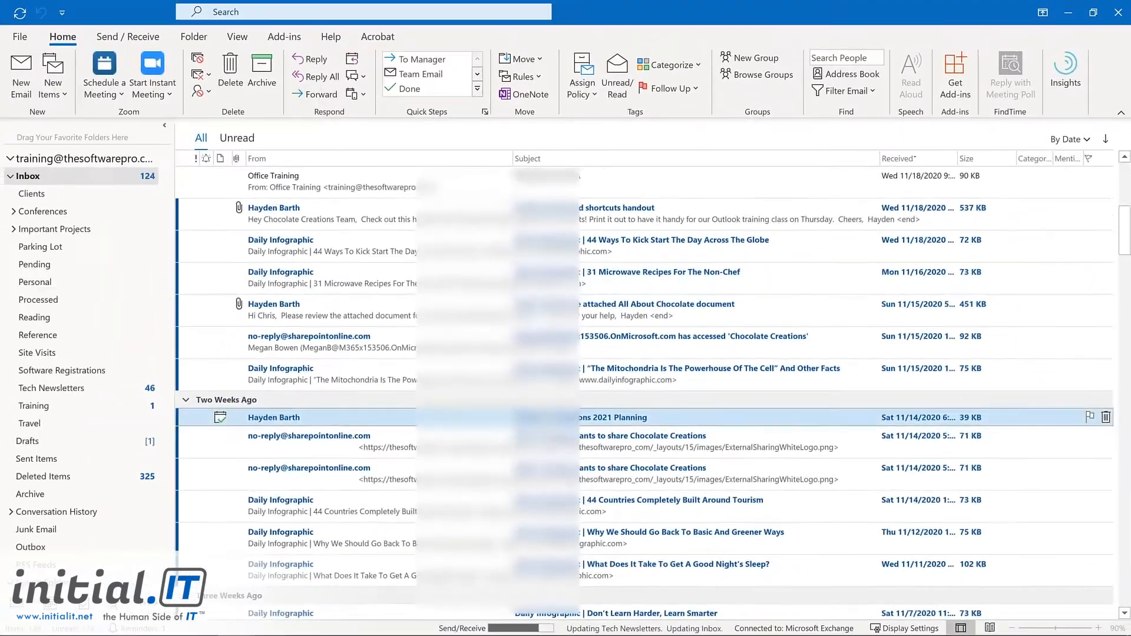
Step: View the messages in the Tech Newsletters folder and open the rules and alerts manager
{"action": "left_click", "coordinate": [83, 390]}
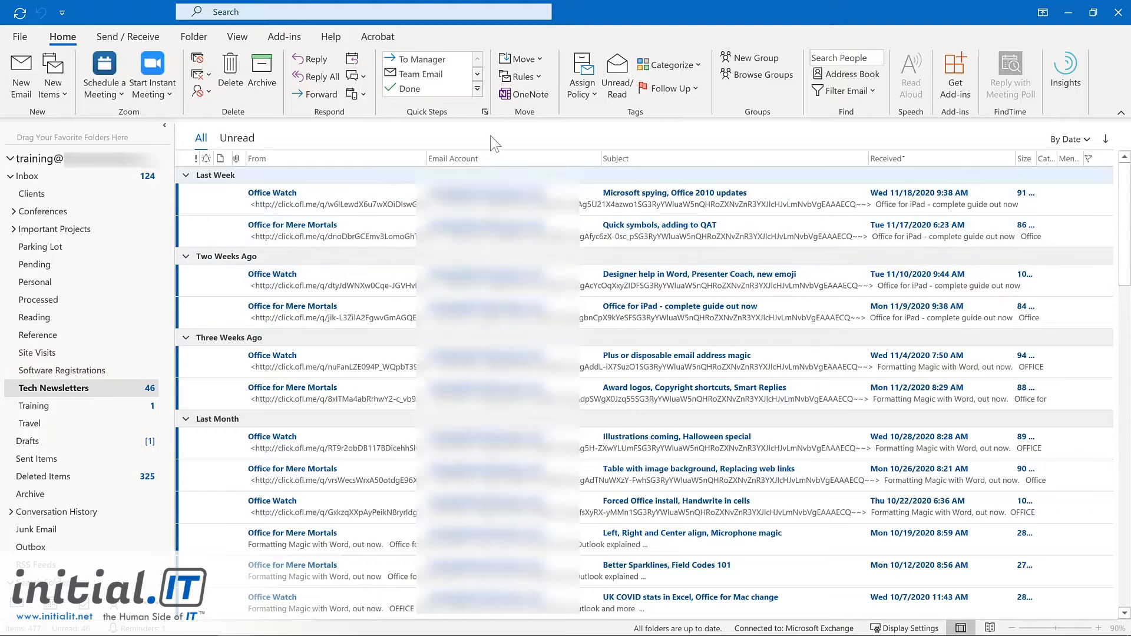
{"action": "left_click", "coordinate": [533, 79]}
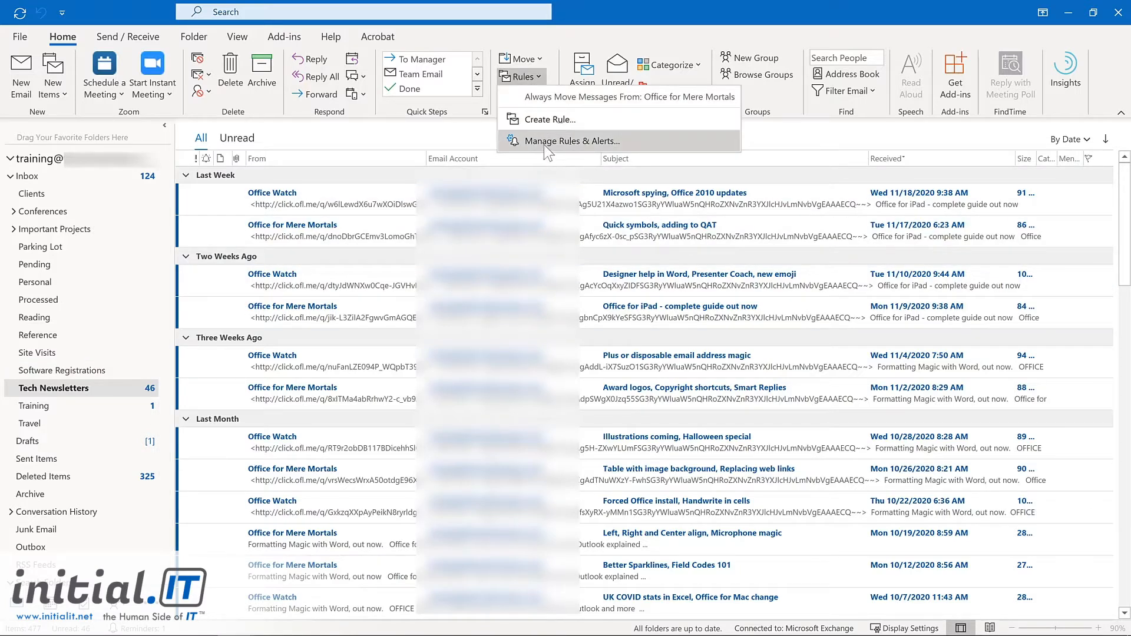
{"action": "left_click", "coordinate": [542, 141]}
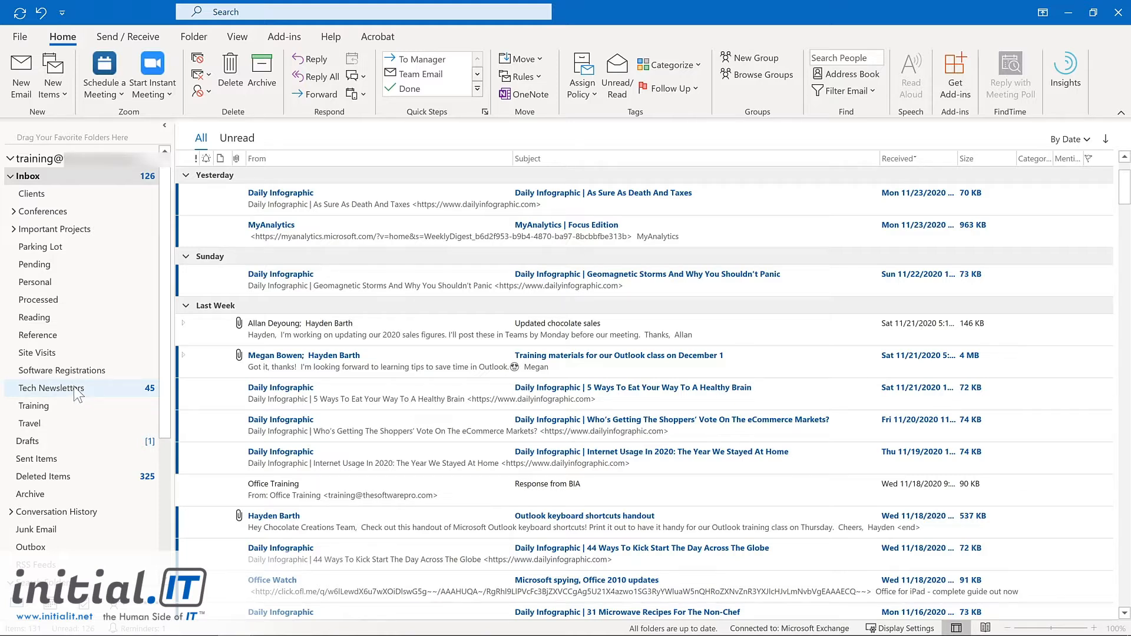
Step: Add the Tech Newsletters, Training and Important Projects folders to Favorites
{"action": "left_click_drag", "start_coordinate": [76, 394], "coordinate": [77, 134]}
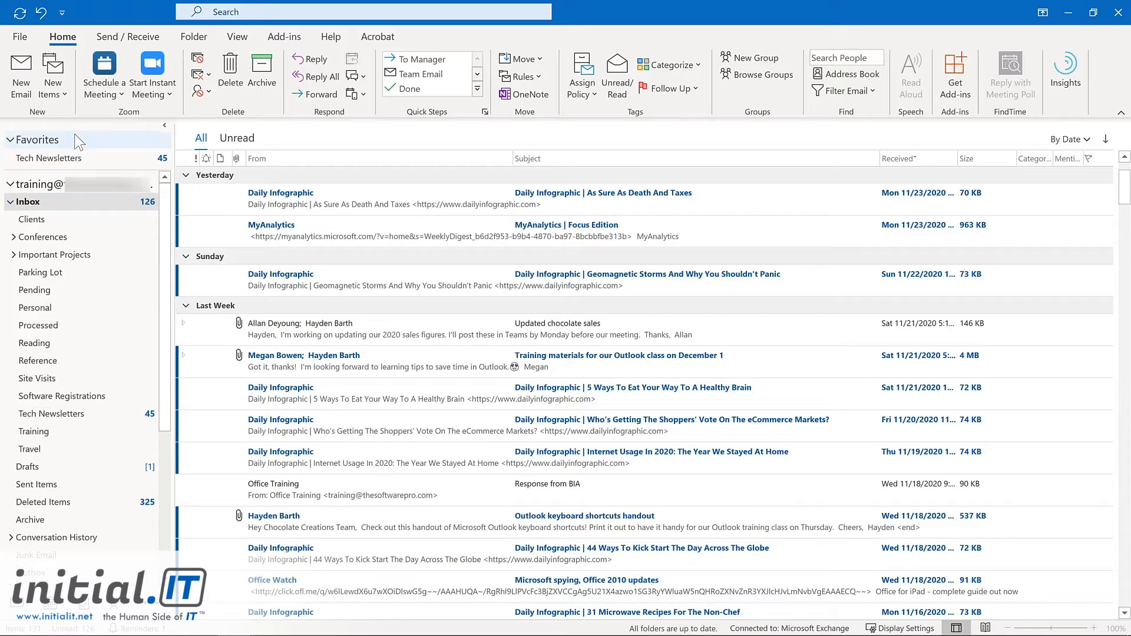
{"action": "right_click", "coordinate": [57, 430]}
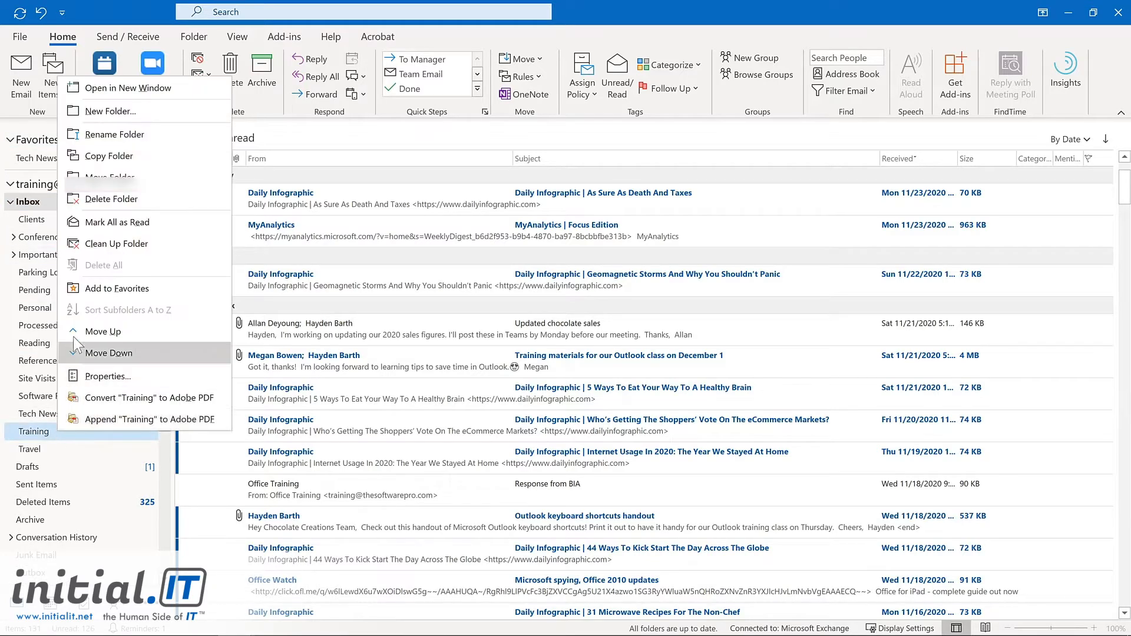
{"action": "left_click", "coordinate": [101, 288]}
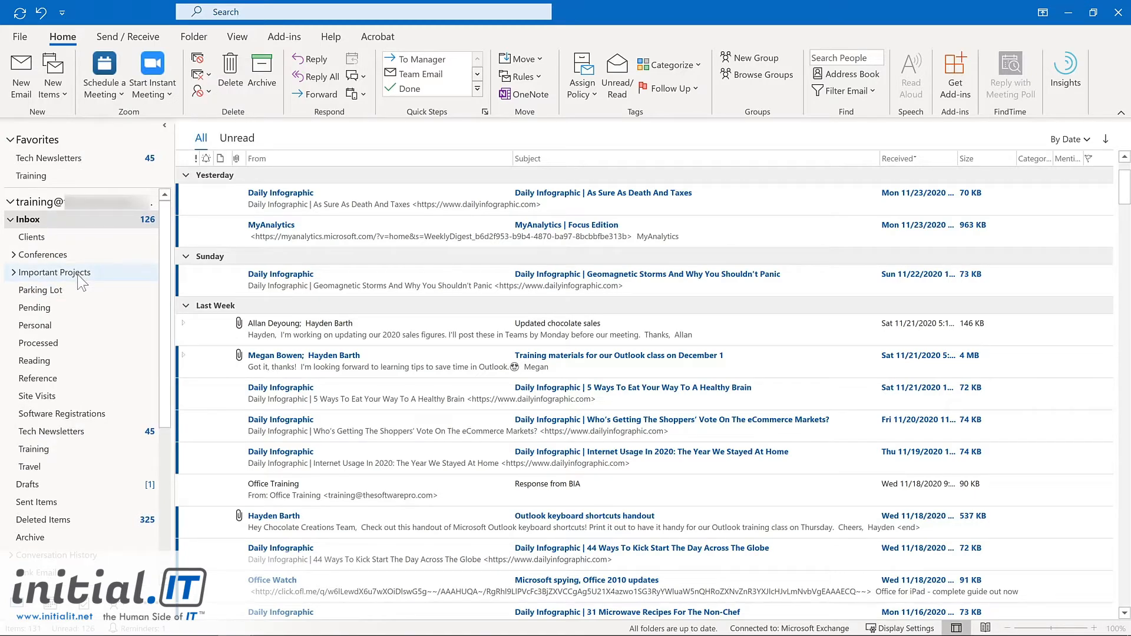
{"action": "left_click", "coordinate": [82, 274]}
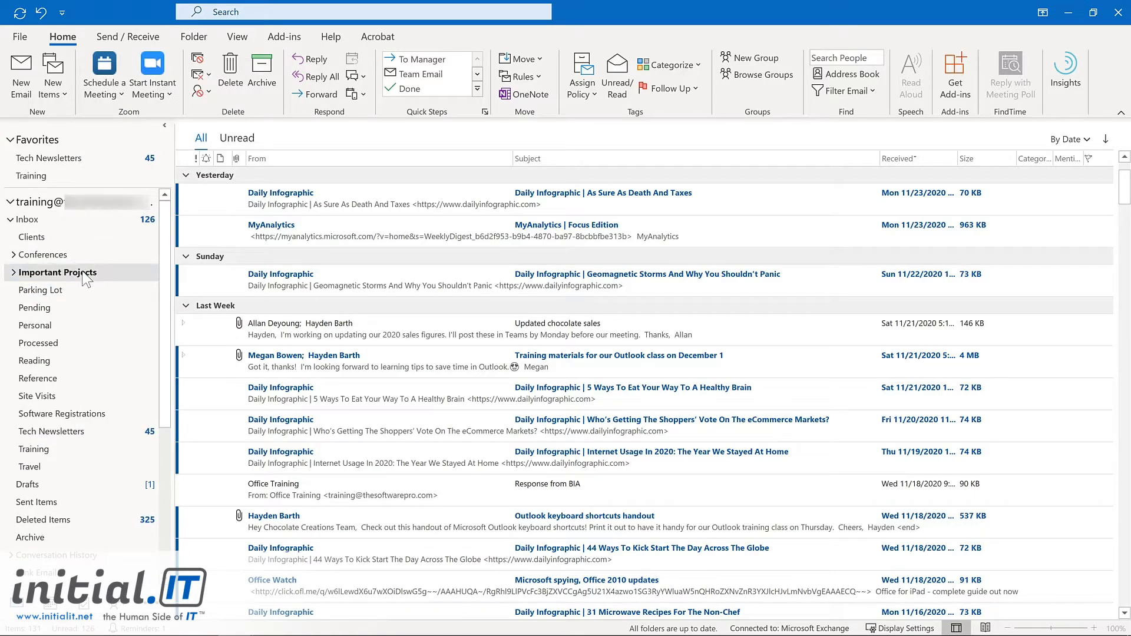
{"action": "left_click", "coordinate": [194, 37]}
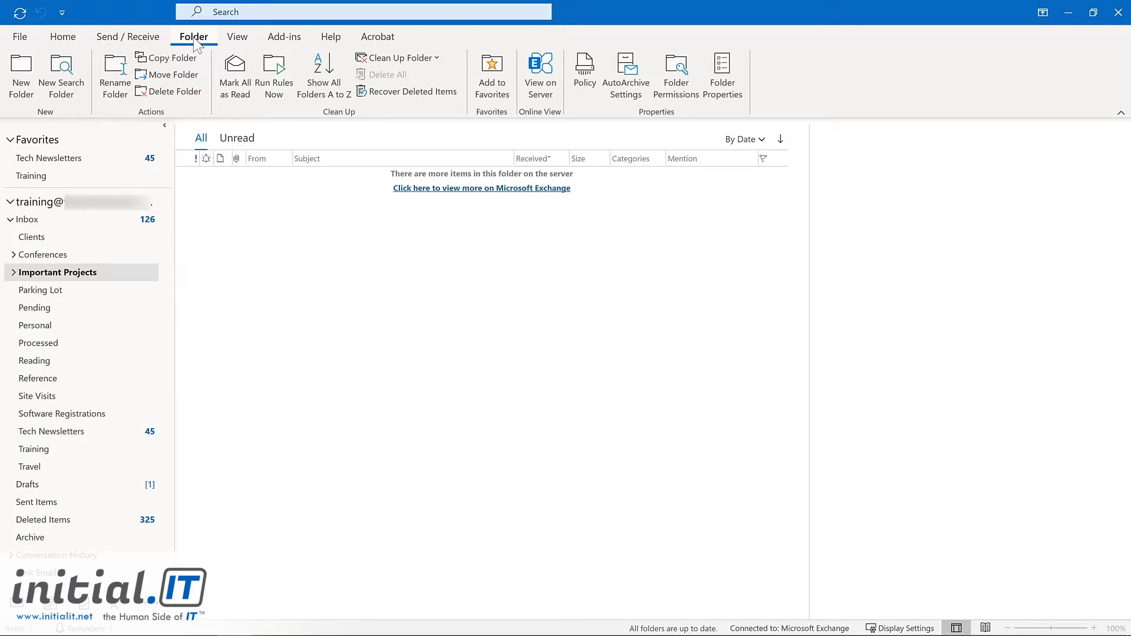
{"action": "left_click", "coordinate": [484, 80]}
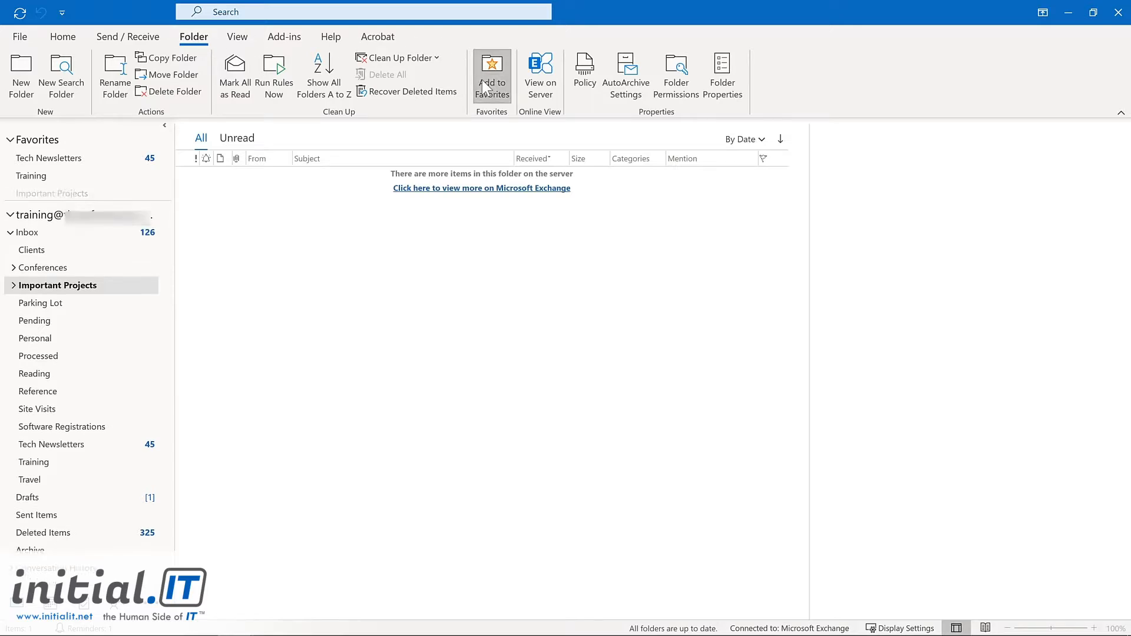
Step: Move Tech Newsletters to the end of the Favorites list and remove Important Projects from Favorites
{"action": "left_click", "coordinate": [47, 159]}
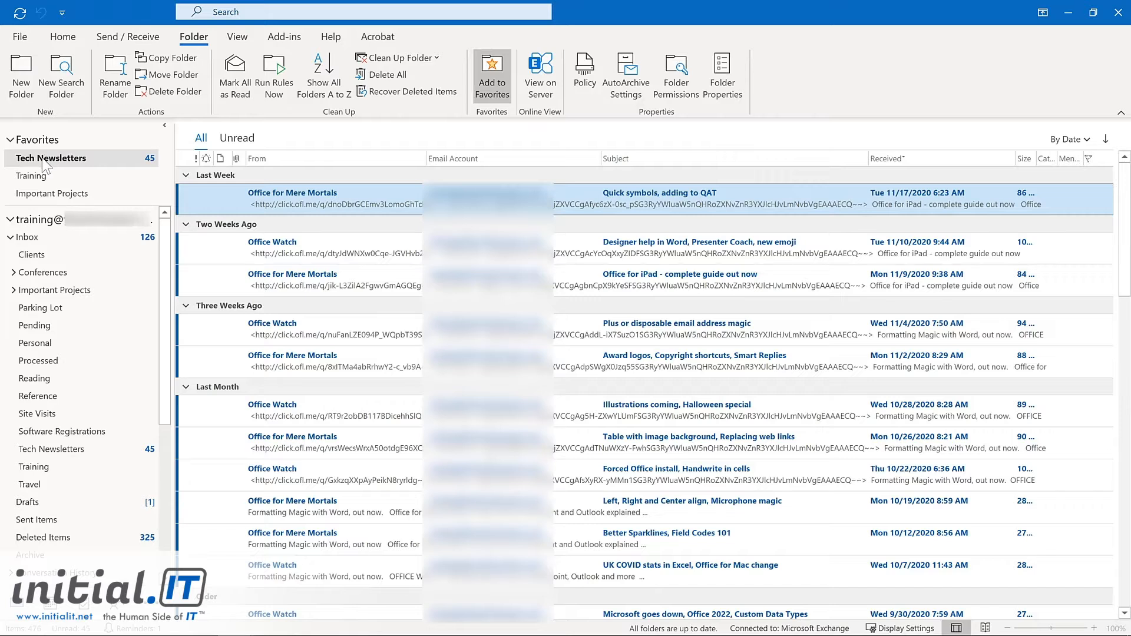
{"action": "left_click_drag", "start_coordinate": [43, 162], "coordinate": [45, 200]}
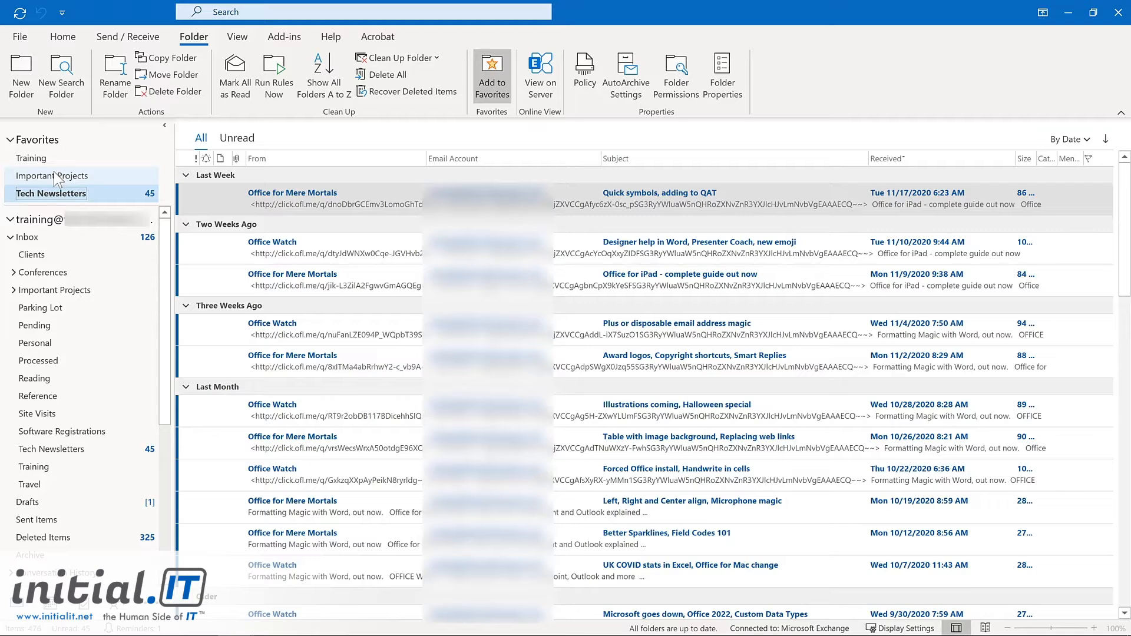
{"action": "right_click", "coordinate": [55, 176]}
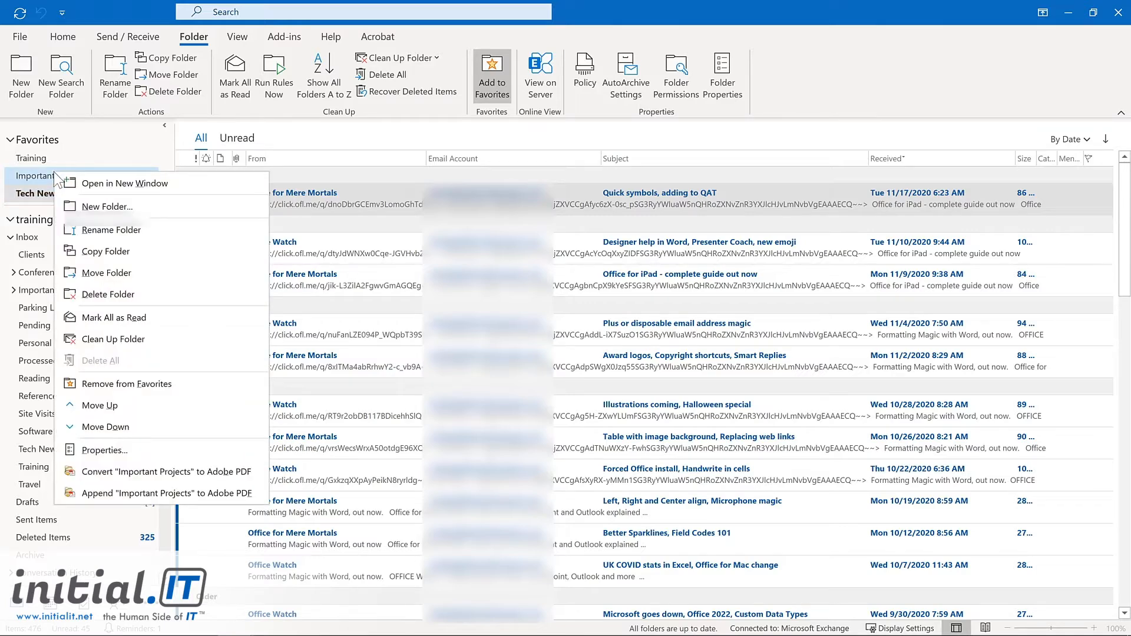
{"action": "left_click", "coordinate": [114, 379]}
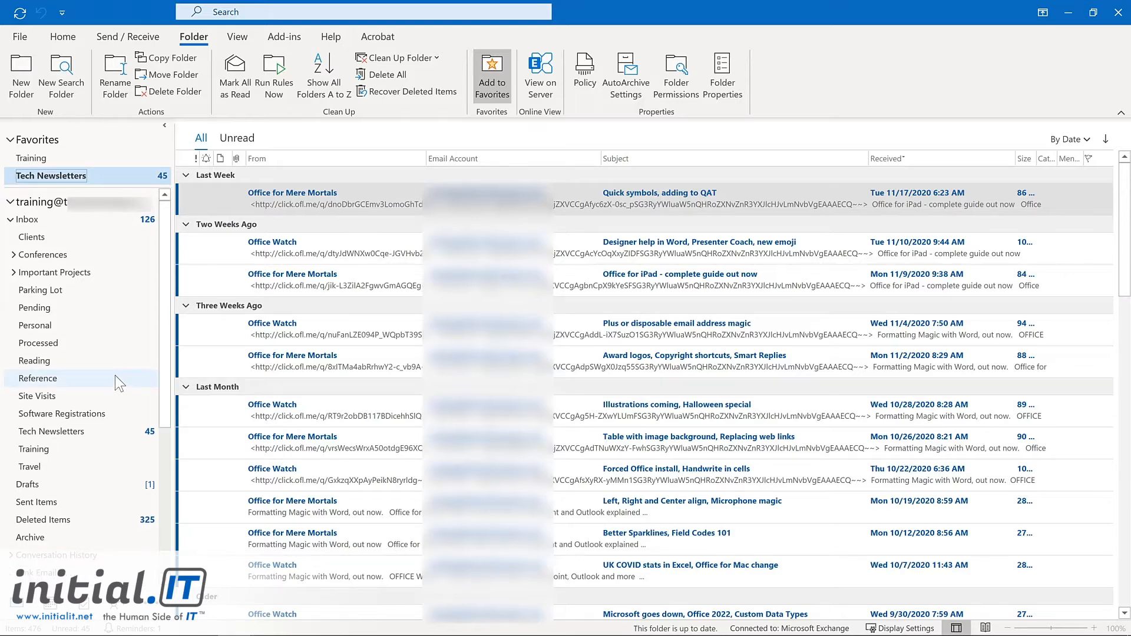
Step: Return to the Inbox and move the Office Watch message "Microsoft spying, Office 2010 updates" to the favorite Tech Newsletters folder
{"action": "key", "text": "ctrl+shift+i"}
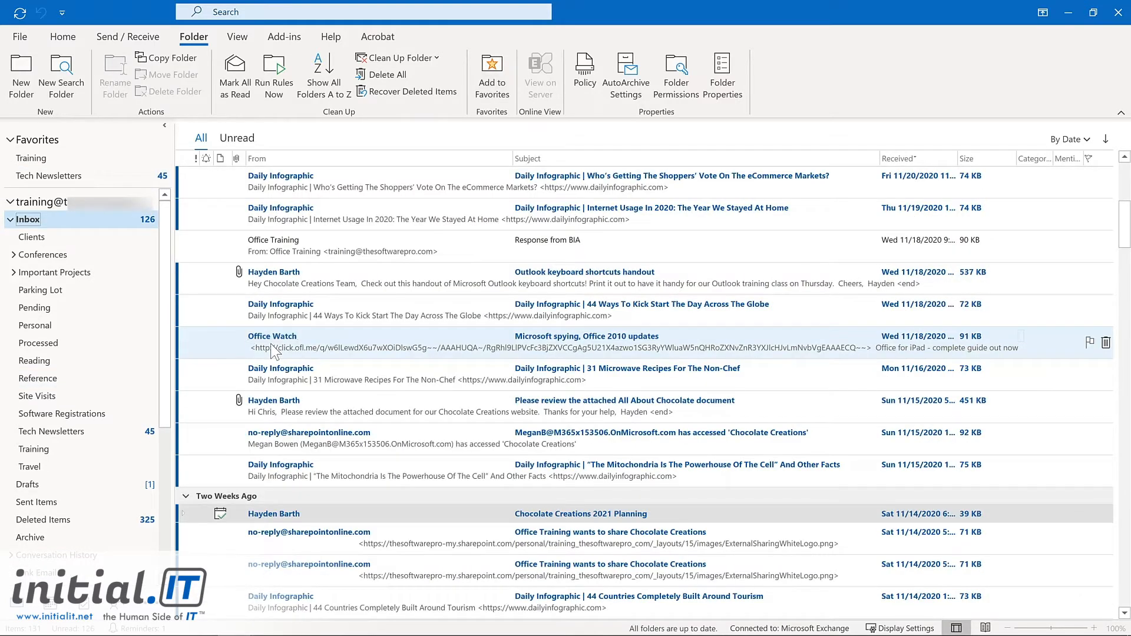
{"action": "left_click_drag", "start_coordinate": [274, 351], "coordinate": [93, 179]}
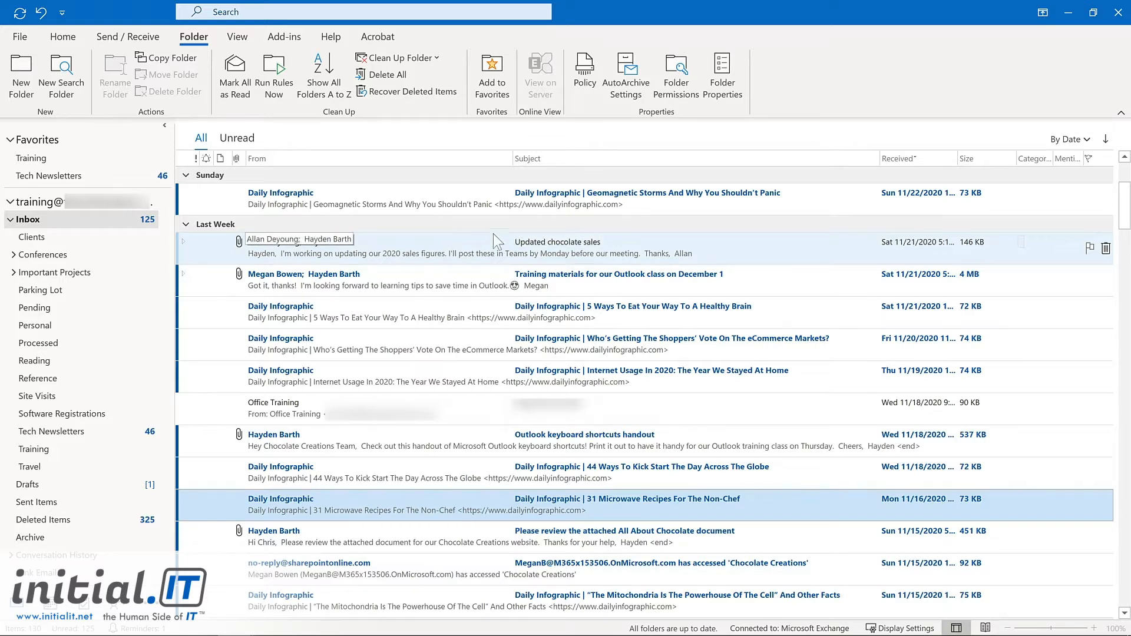
Step: Flag the "Updated chocolate sales" message for follow-up starting and due Monday, November 30, 2020, with a reminder that day at 8:00 AM
{"action": "right_click", "coordinate": [1090, 250]}
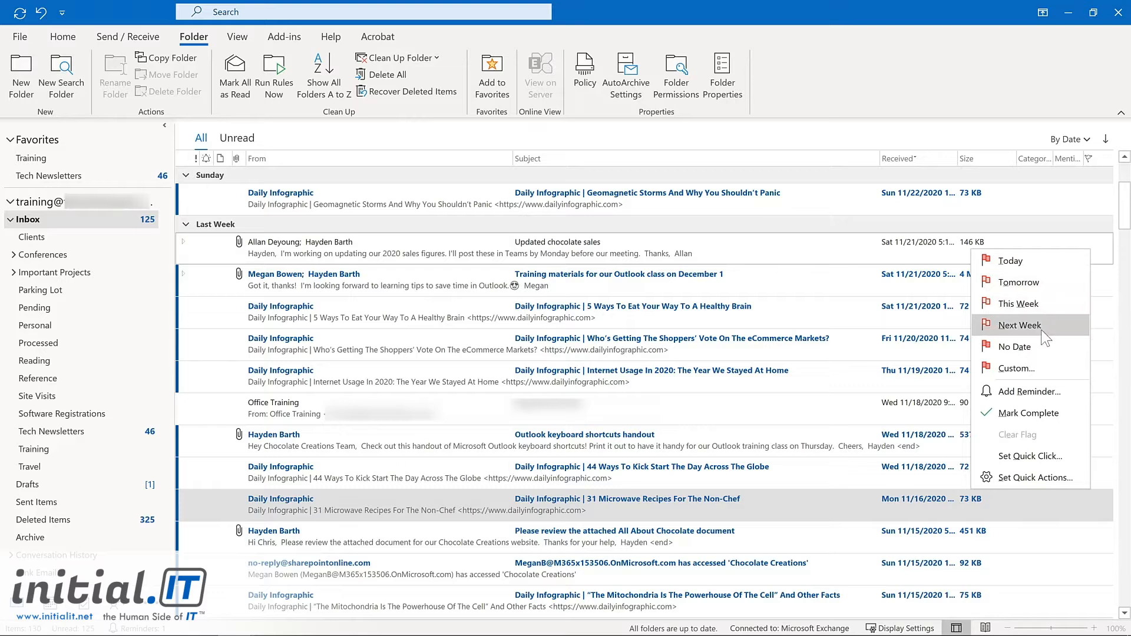
{"action": "left_click", "coordinate": [1027, 387]}
{"action": "left_click", "coordinate": [671, 304]}
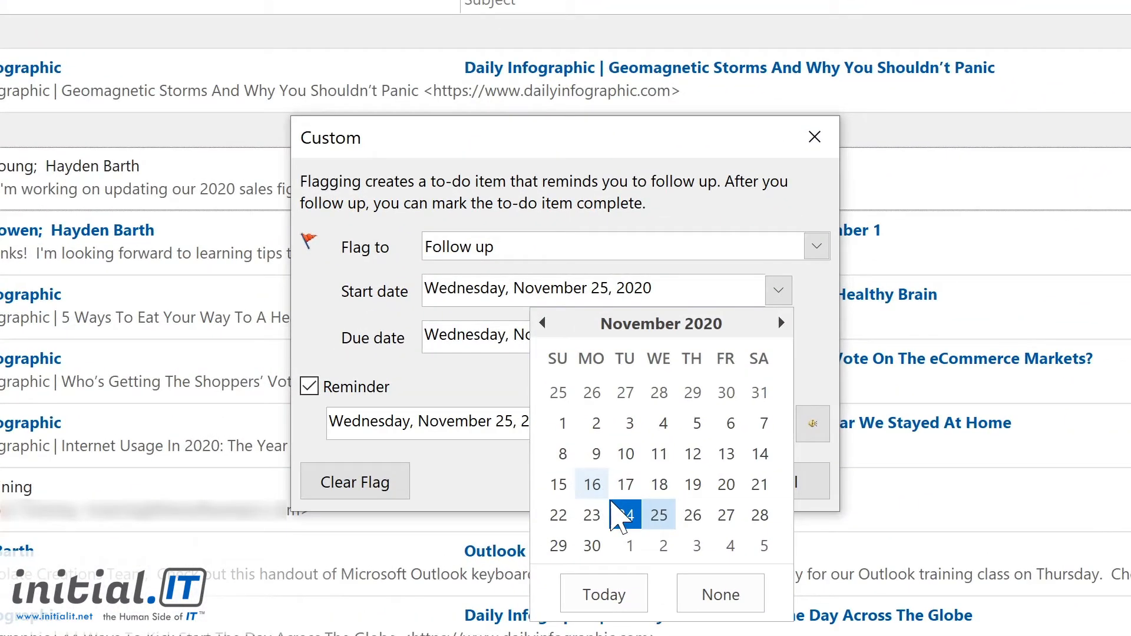
{"action": "left_click", "coordinate": [592, 545]}
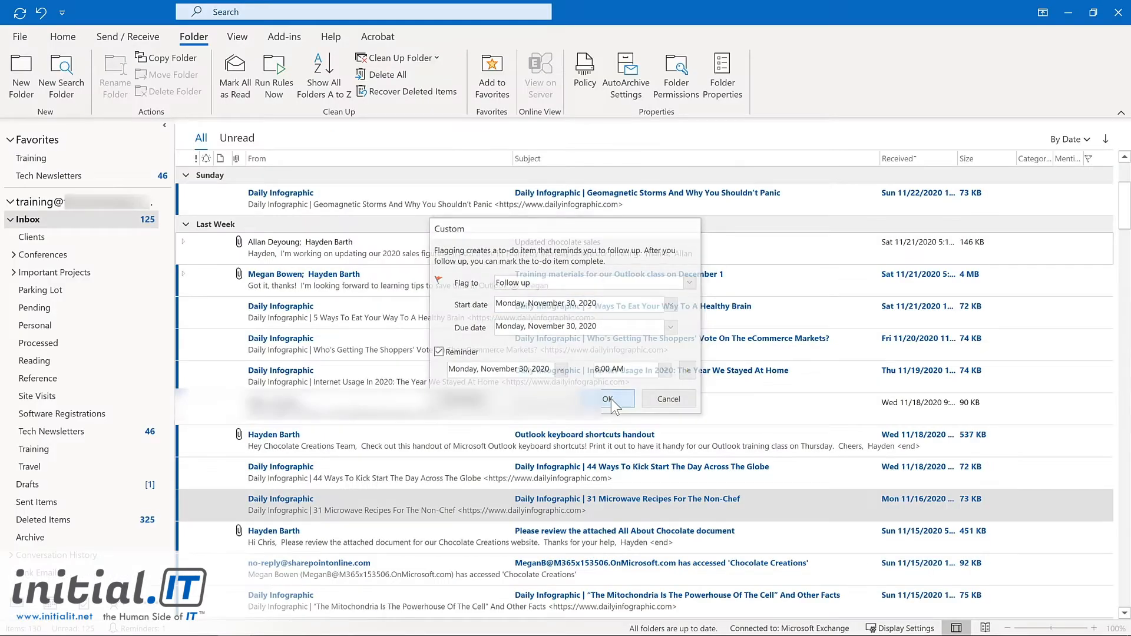
{"action": "left_click", "coordinate": [650, 482]}
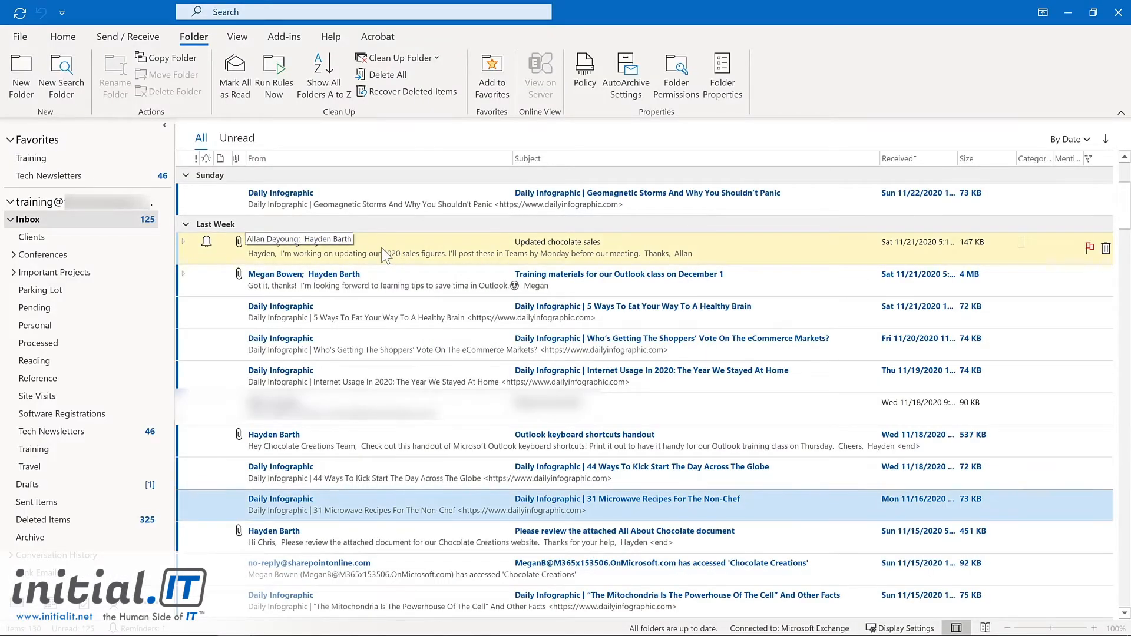
Step: Open the "Updated chocolate sales" message, review its available follow-up flag options, and close it
{"action": "double_click", "coordinate": [384, 255]}
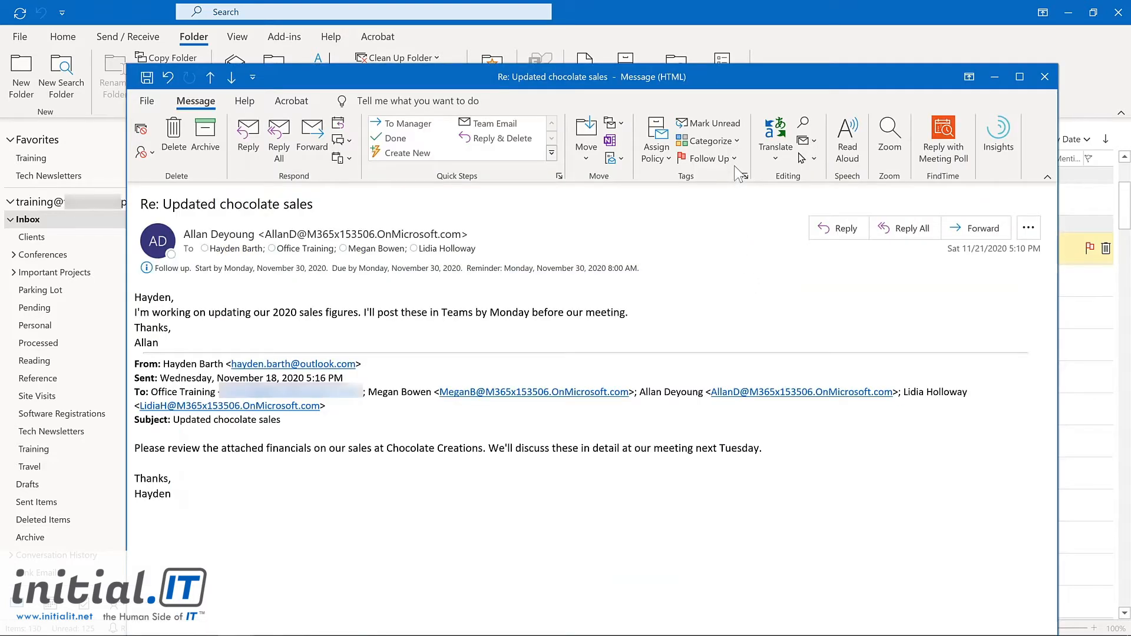
{"action": "left_click", "coordinate": [732, 158]}
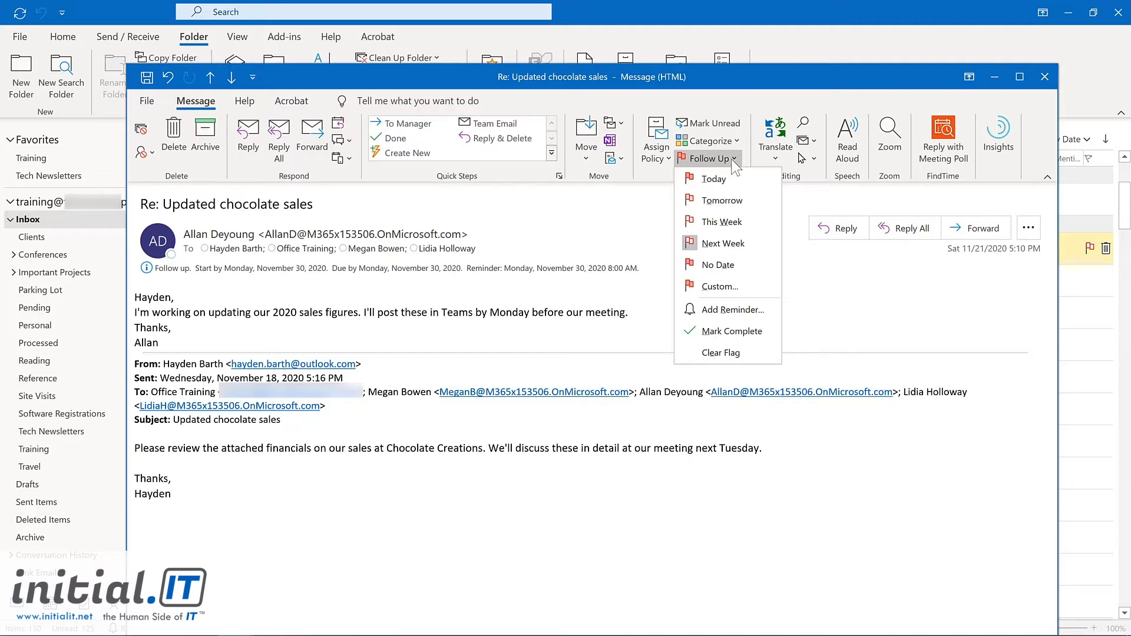
{"action": "left_click", "coordinate": [1045, 77]}
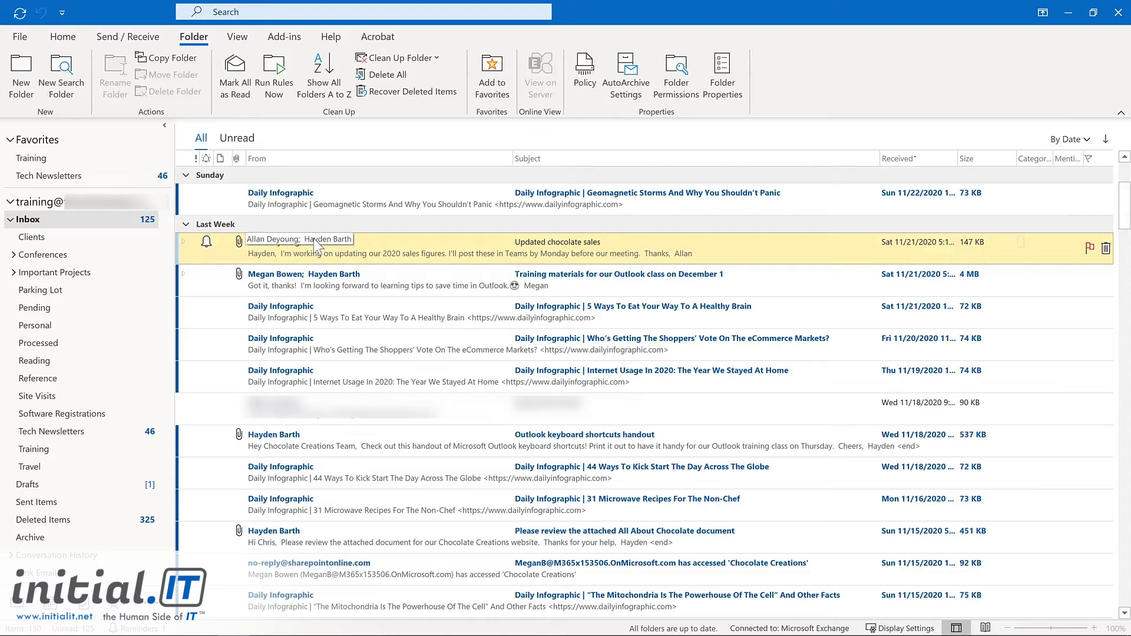
{"action": "scroll", "coordinate": [314, 238], "scroll_direction": "down", "scroll_amount": 3}
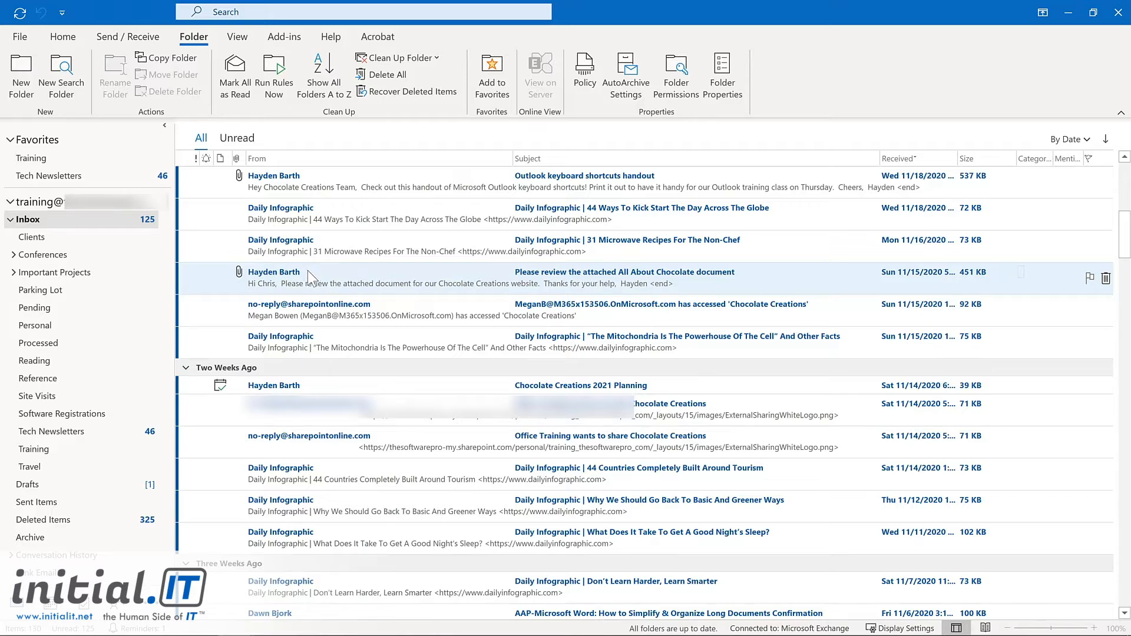
{"action": "left_click_drag", "start_coordinate": [308, 271], "coordinate": [84, 604]}
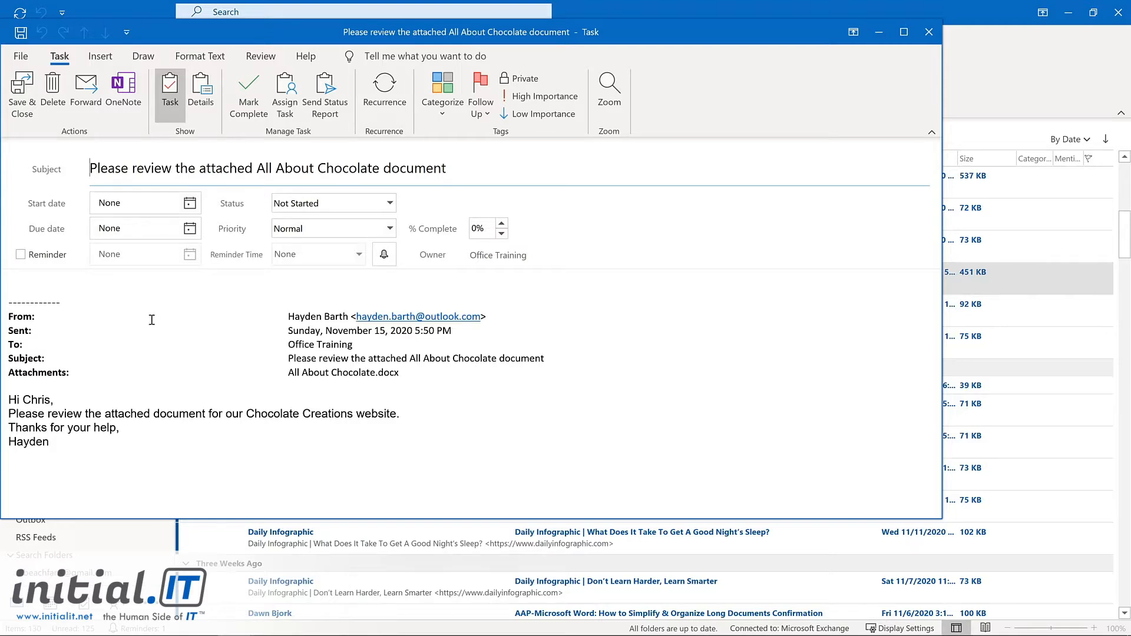
{"action": "key", "text": "Escape"}
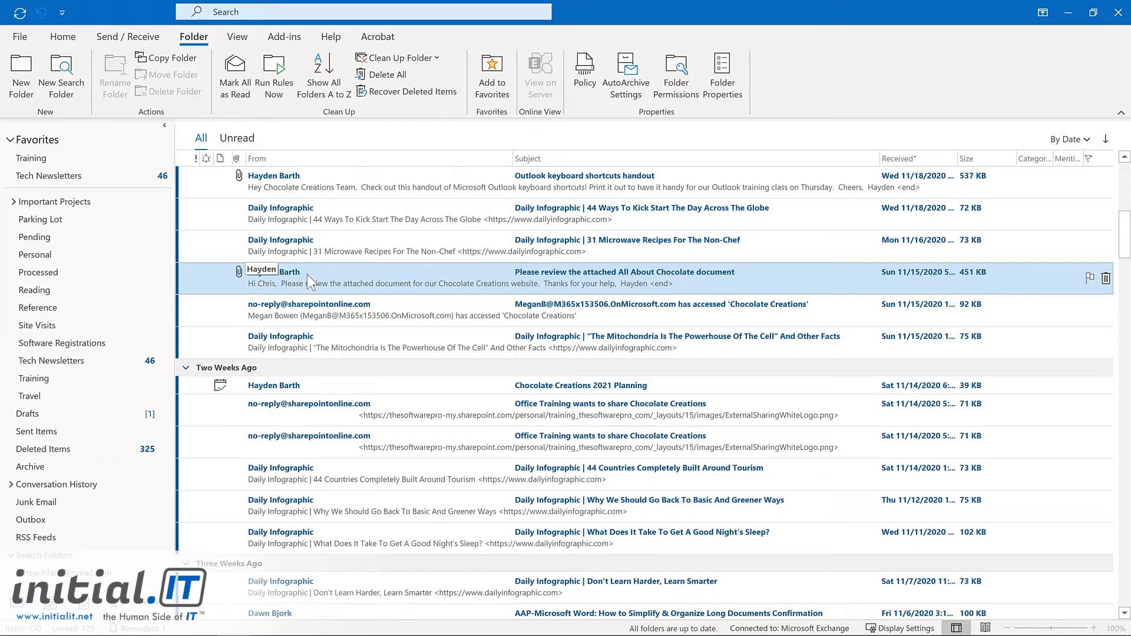
Step: Create a task with the "Please review the attached All About Chocolate document" message attached, starting and due Thursday, December 3, 2020, with a reminder
{"action": "left_click_drag", "start_coordinate": [306, 274], "coordinate": [79, 602]}
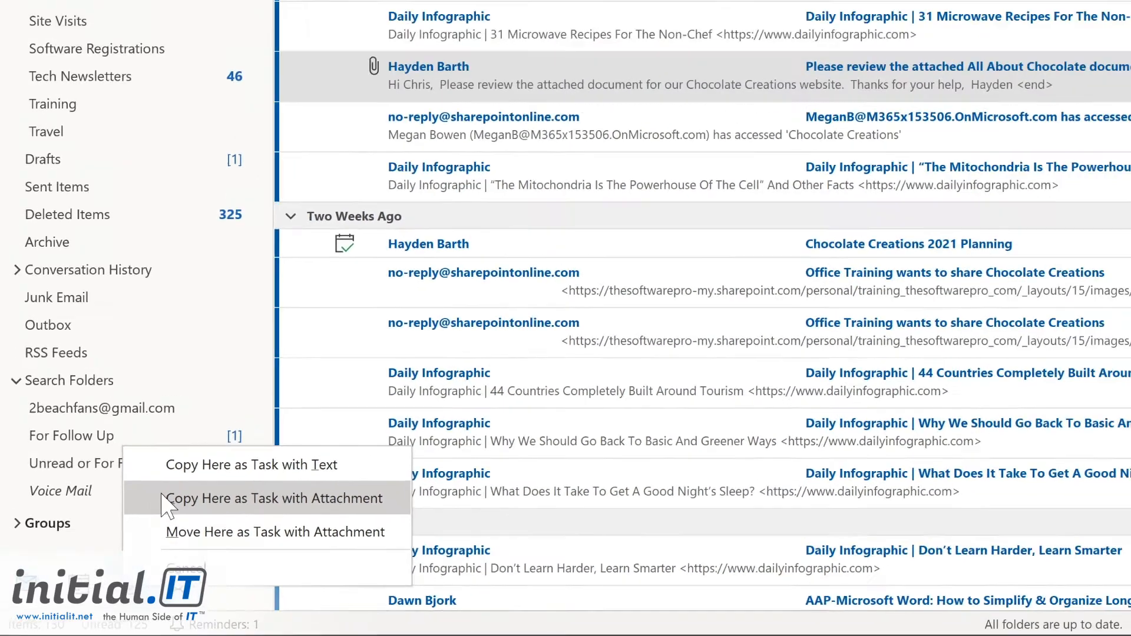
{"action": "left_click", "coordinate": [211, 462]}
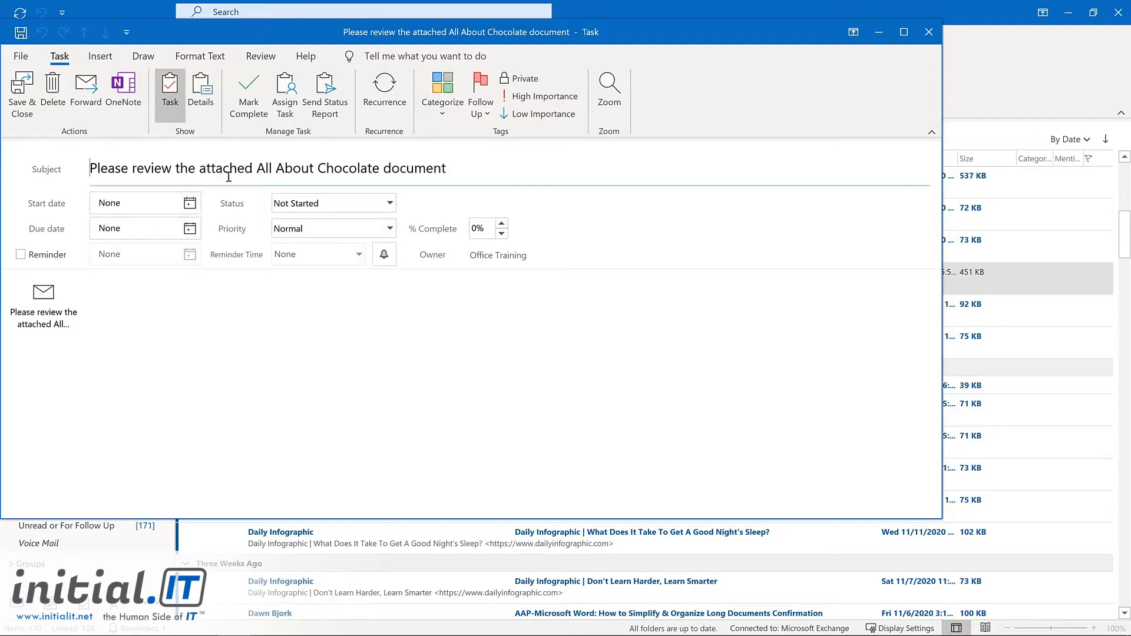
{"action": "left_click", "coordinate": [189, 202]}
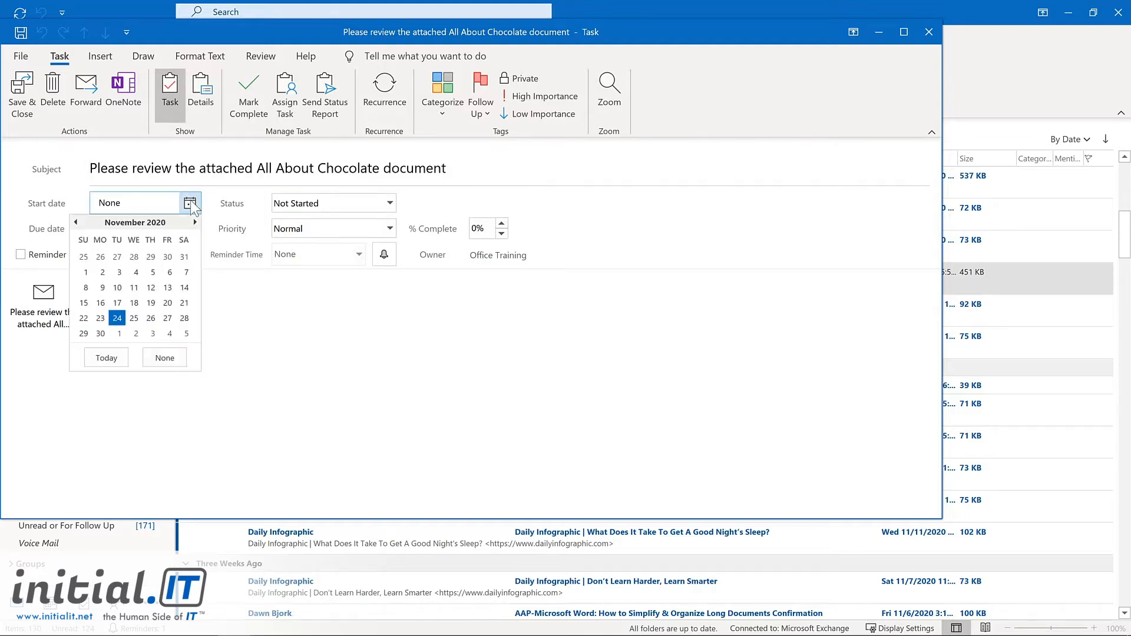
{"action": "left_click", "coordinate": [152, 334]}
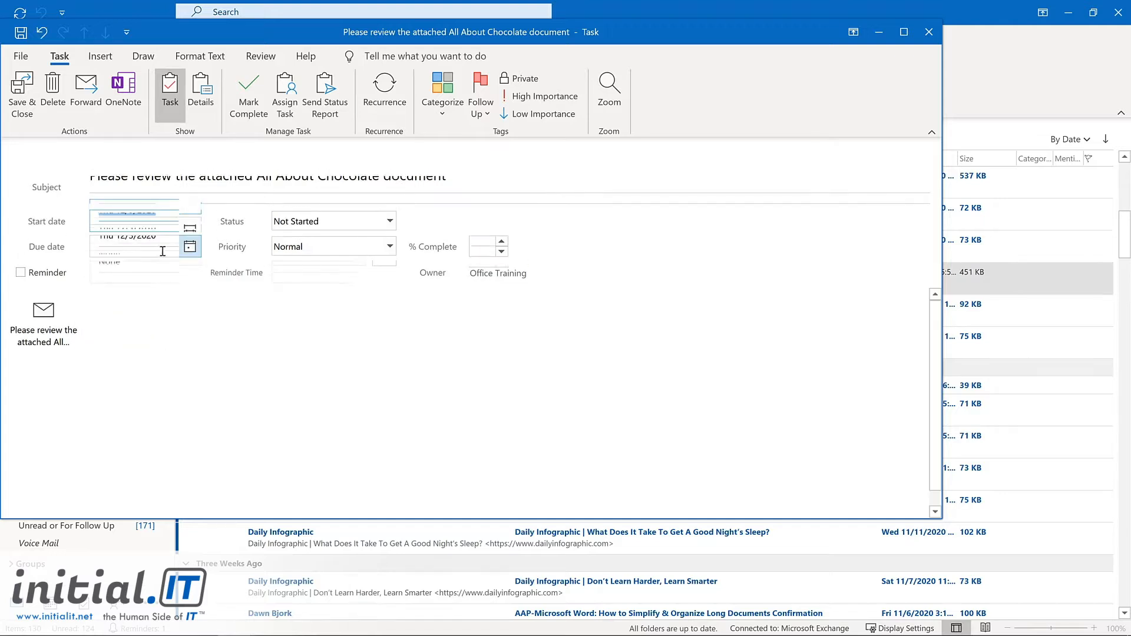
{"action": "left_click", "coordinate": [20, 272]}
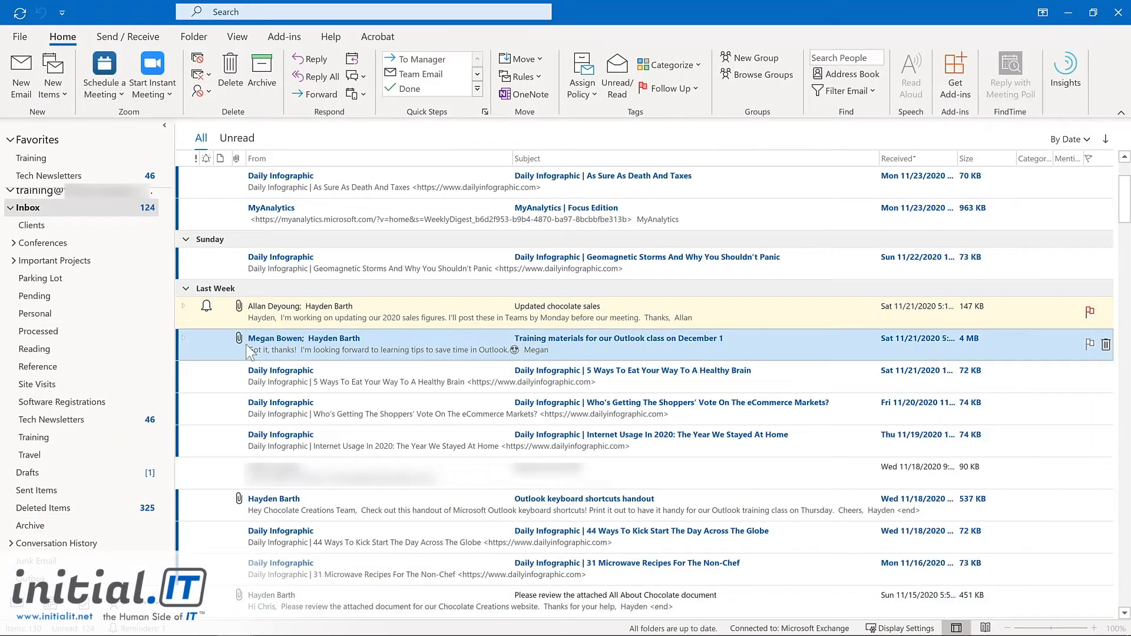
Step: From the training materials message, send a meeting invitation titled "Review materials for Outlook training" for Monday, November 30, 2020, 11:00 AM to 12:00 PM, location Virtual
{"action": "left_click_drag", "start_coordinate": [248, 351], "coordinate": [88, 569]}
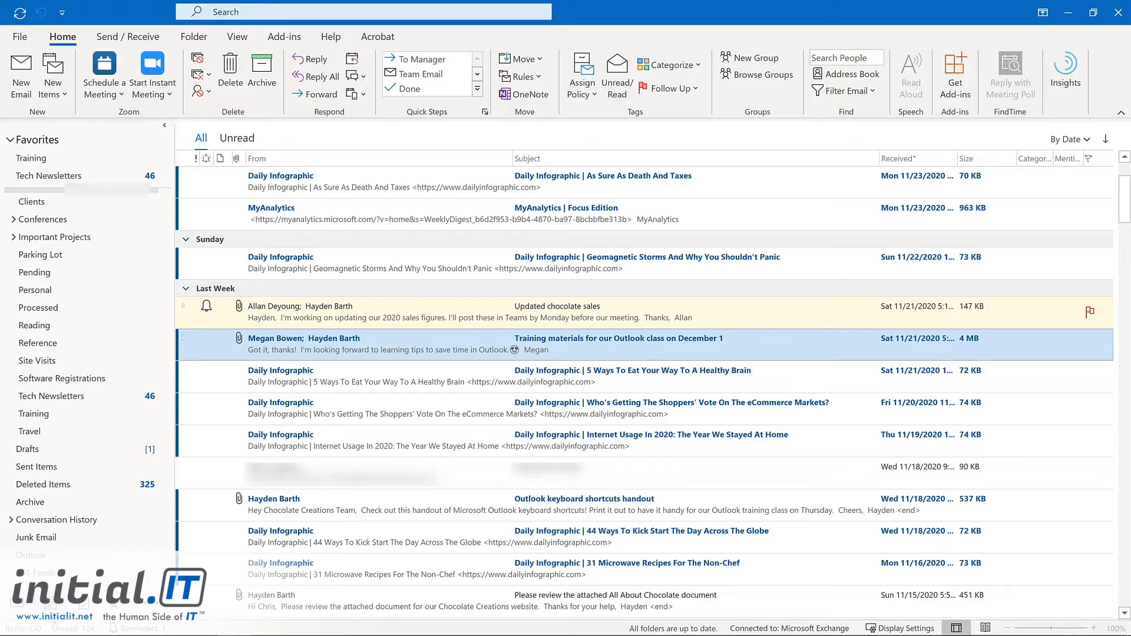
{"action": "left_click_drag", "start_coordinate": [89, 569], "coordinate": [62, 602]}
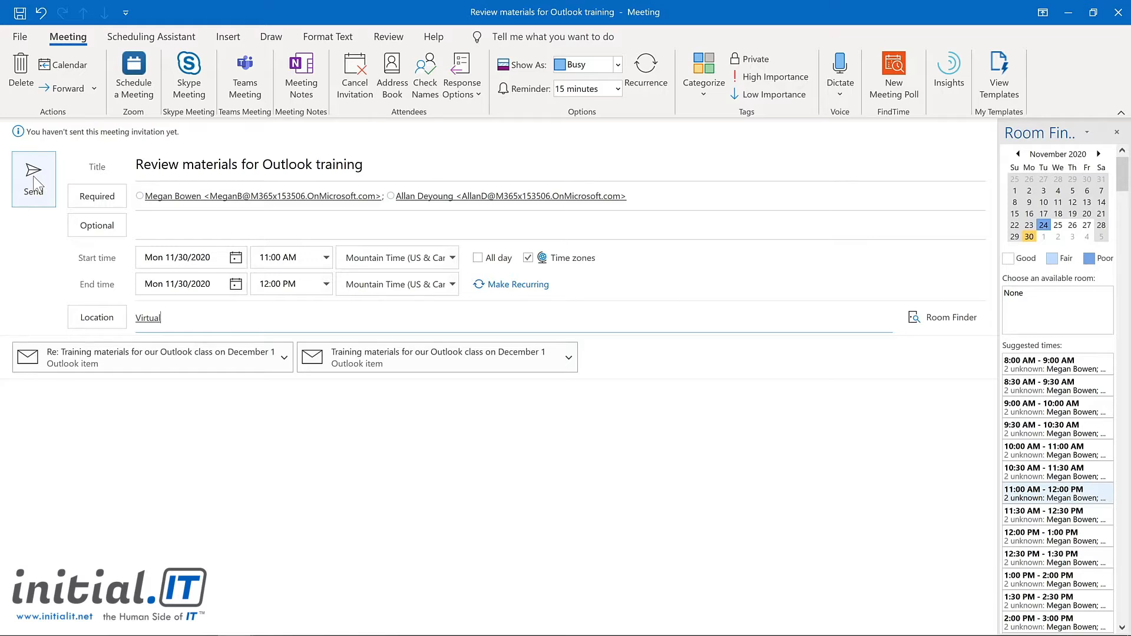
{"action": "left_click", "coordinate": [33, 179]}
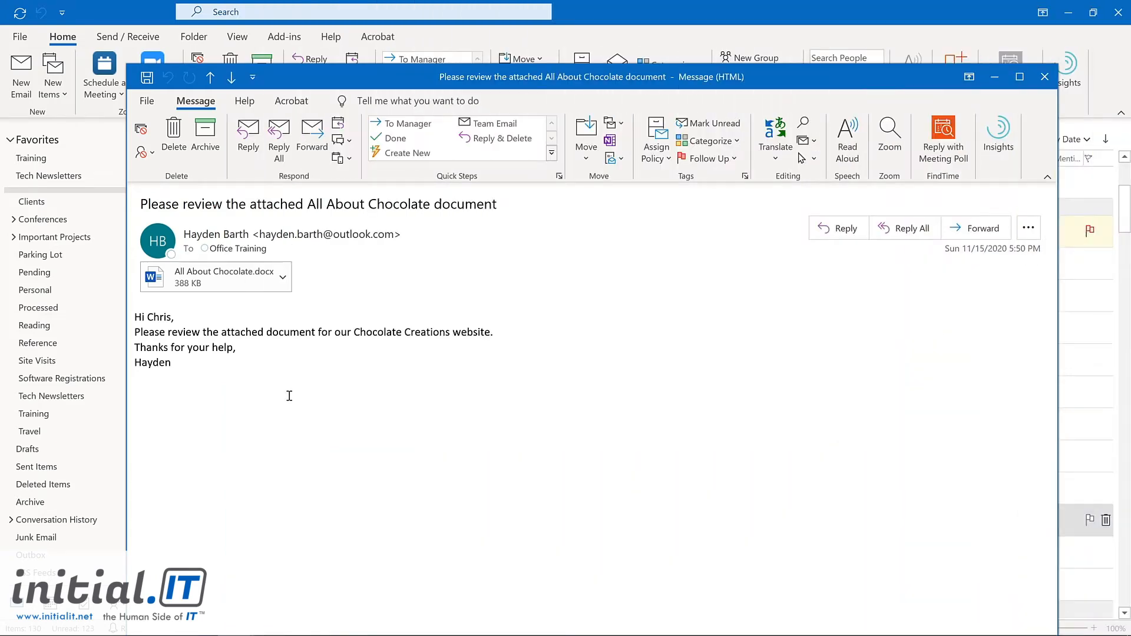
Step: View the Ease of Access options, and play and pause Read Aloud on the All About Chocolate message, restarting from its second line
{"action": "left_click", "coordinate": [147, 101]}
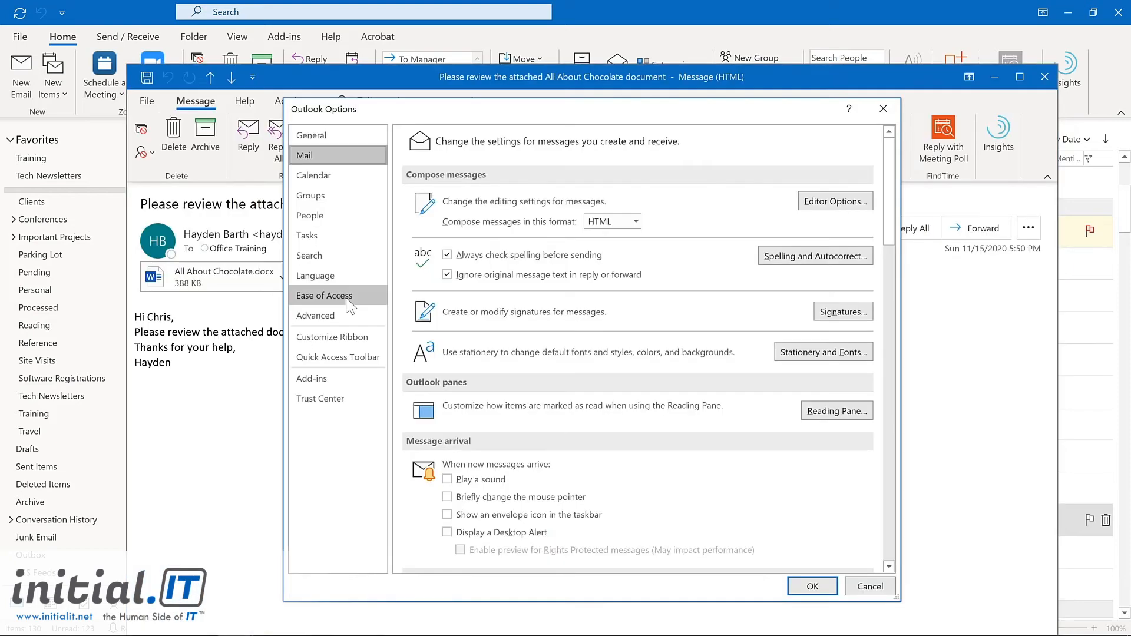
{"action": "left_click", "coordinate": [346, 297]}
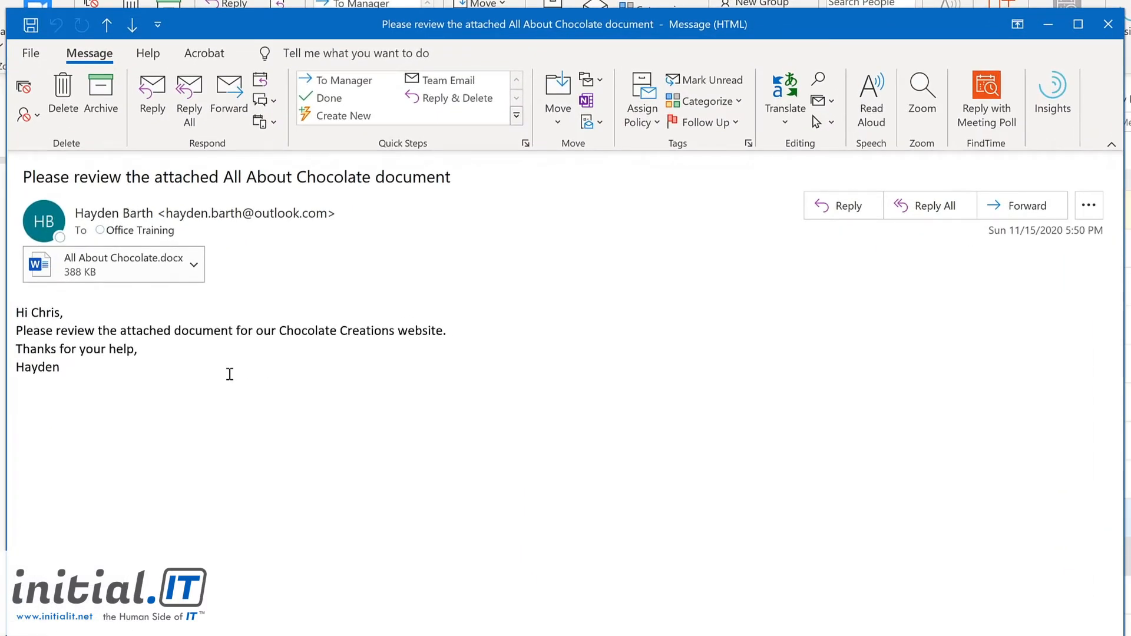
{"action": "left_click", "coordinate": [871, 100]}
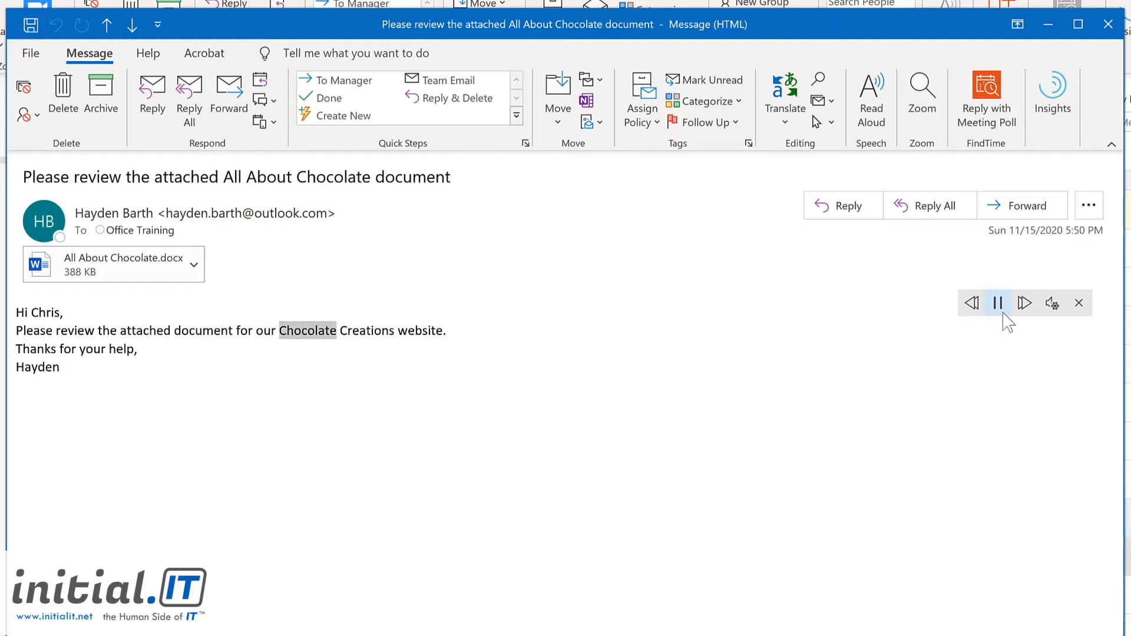
{"action": "left_click", "coordinate": [998, 305]}
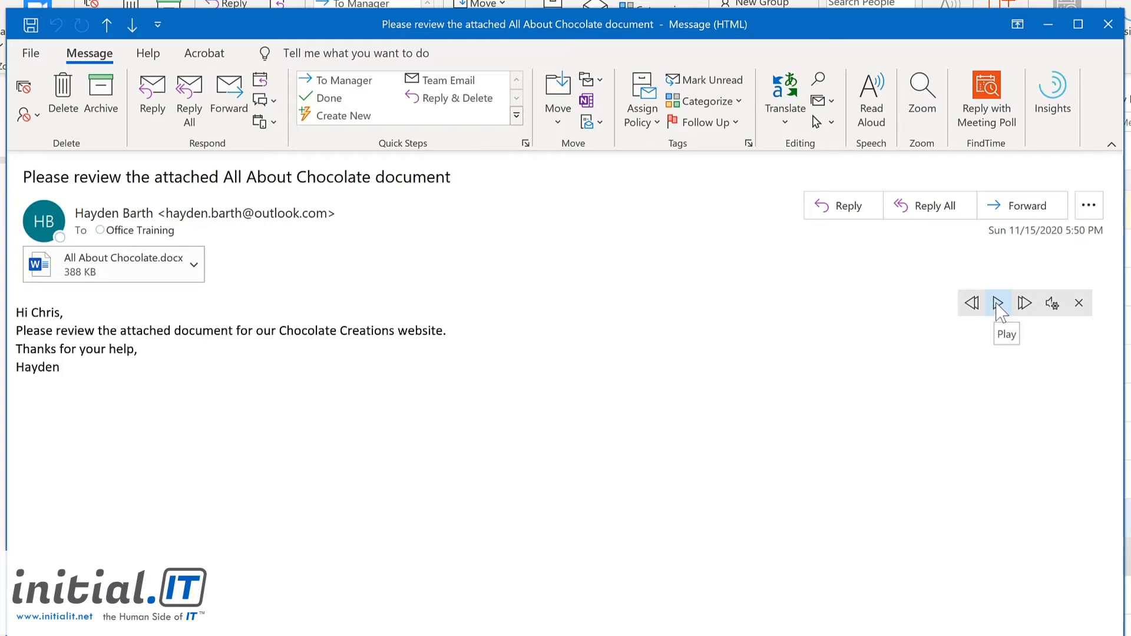
{"action": "left_click", "coordinate": [198, 330]}
{"action": "left_click", "coordinate": [999, 303]}
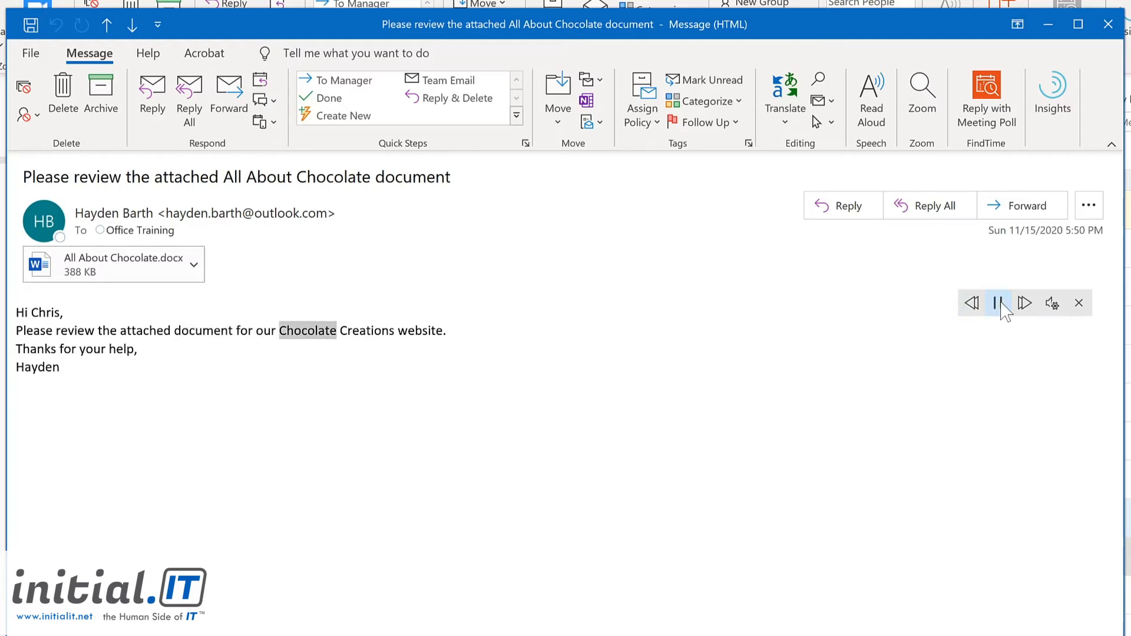
{"action": "left_click", "coordinate": [999, 303]}
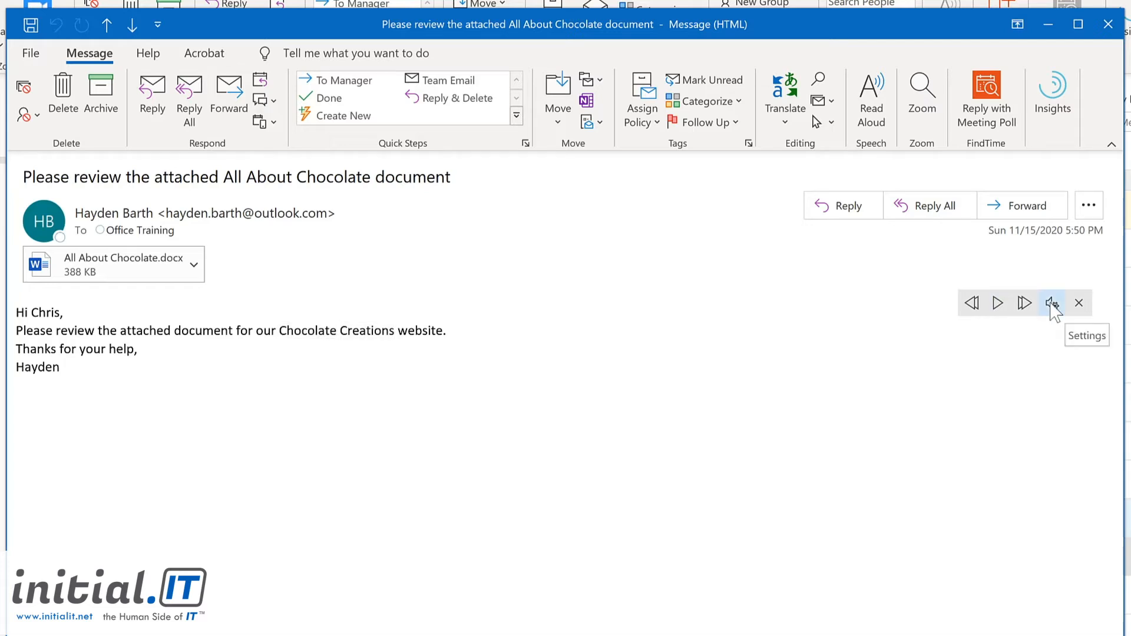
Step: Increase the Read Aloud reading speed slightly, choose the Microsoft Mark voice, and resume reading the message
{"action": "left_click", "coordinate": [1050, 305]}
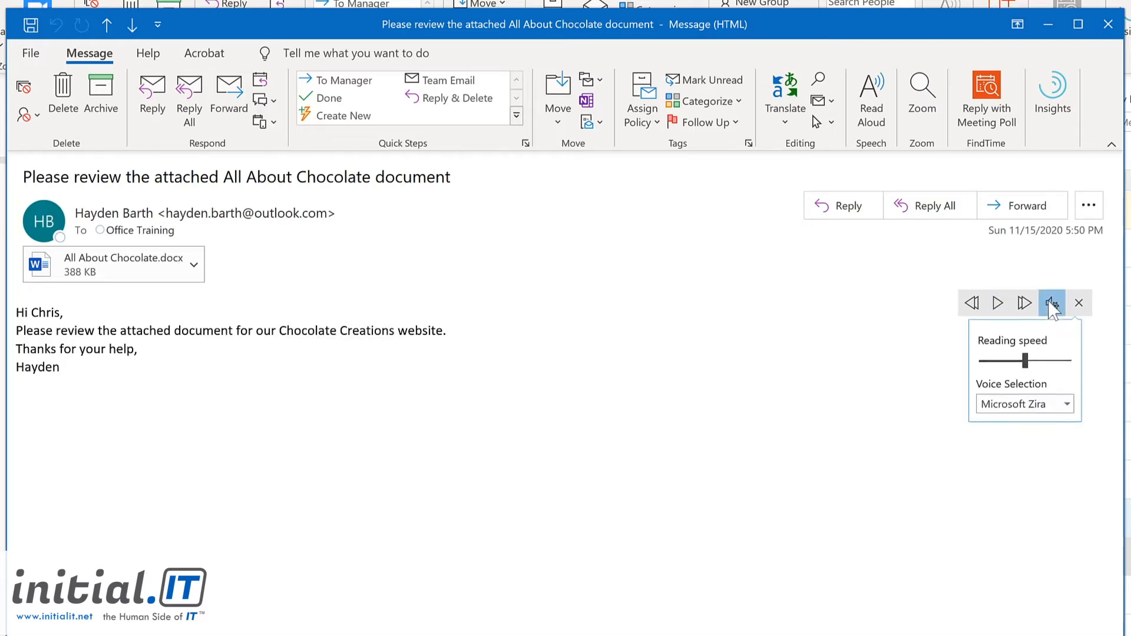
{"action": "left_click_drag", "start_coordinate": [1027, 360], "coordinate": [1037, 358]}
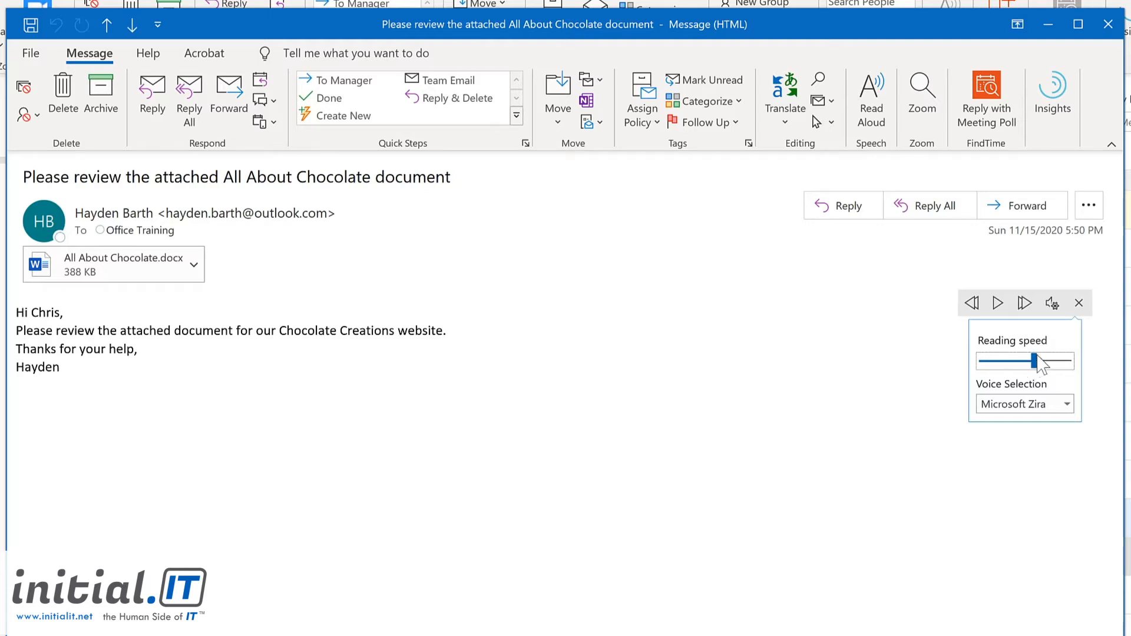
{"action": "left_click", "coordinate": [1067, 405]}
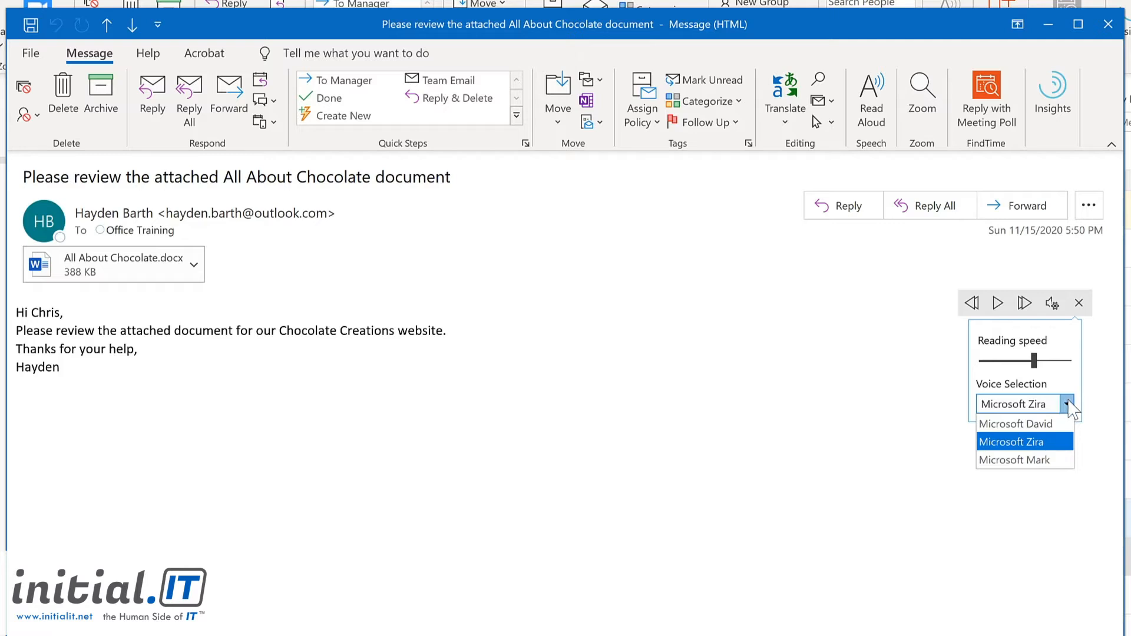
{"action": "left_click", "coordinate": [1051, 459]}
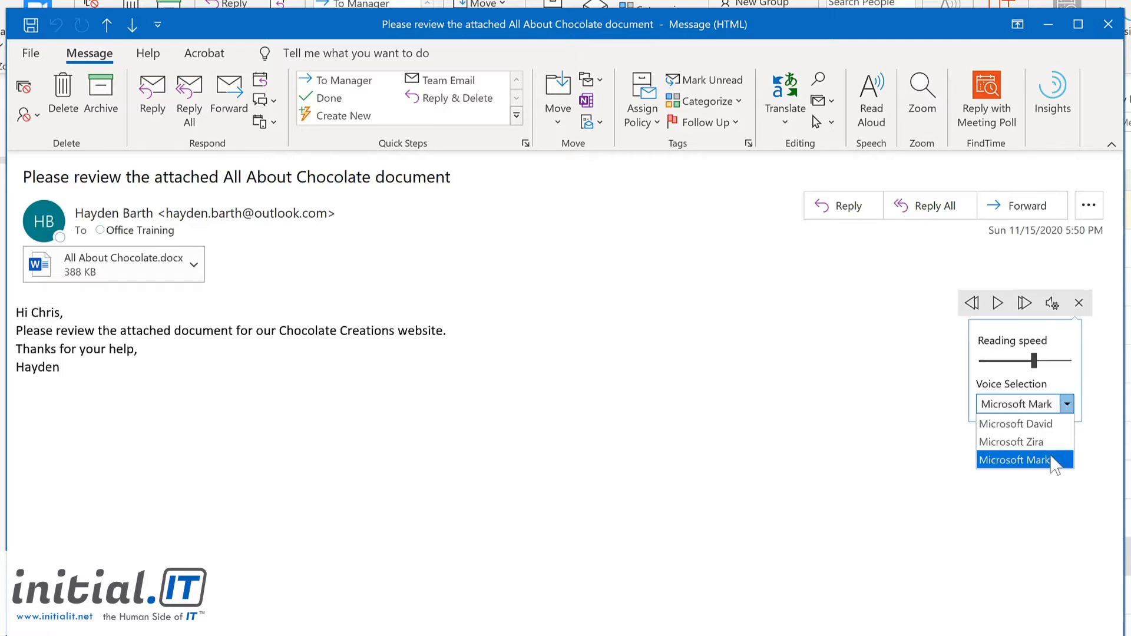
{"action": "left_click", "coordinate": [1052, 460]}
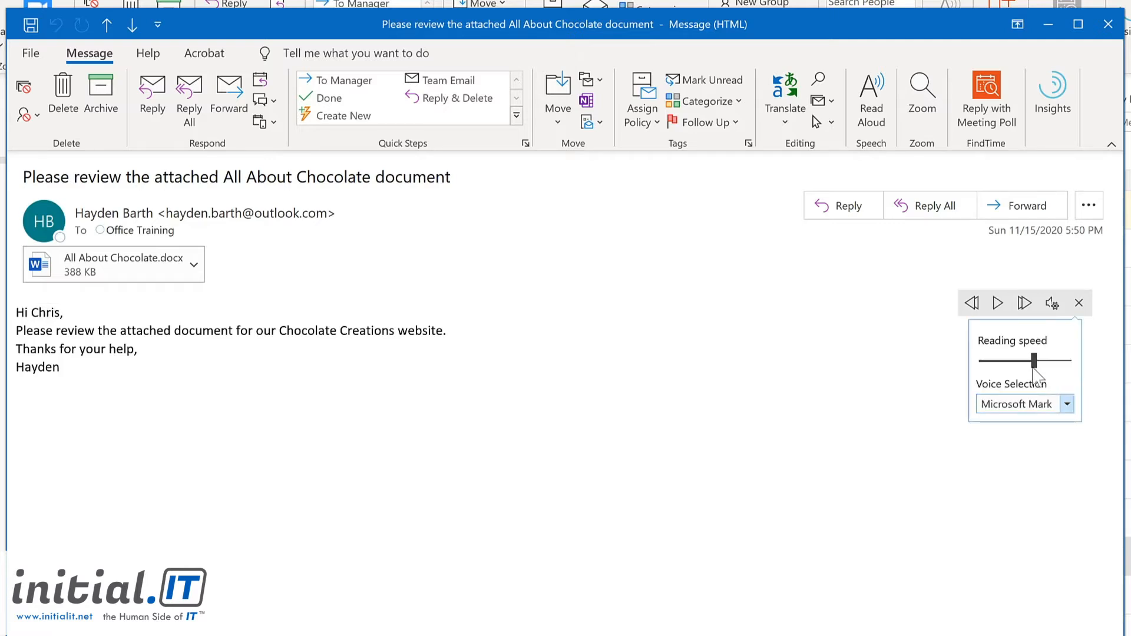
{"action": "left_click", "coordinate": [998, 304]}
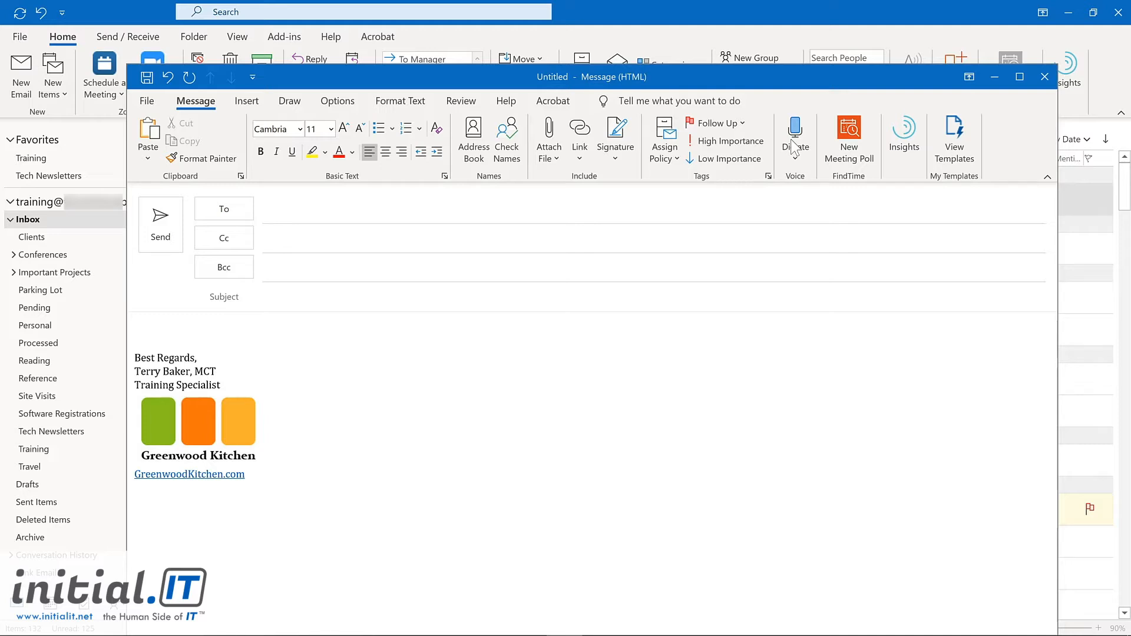
Step: Dictate the subject "This is my subject line" and a body starting "the dictation feature is a handy way to create and respond to" in the new message
{"action": "left_click", "coordinate": [796, 147]}
{"action": "left_click", "coordinate": [299, 289]}
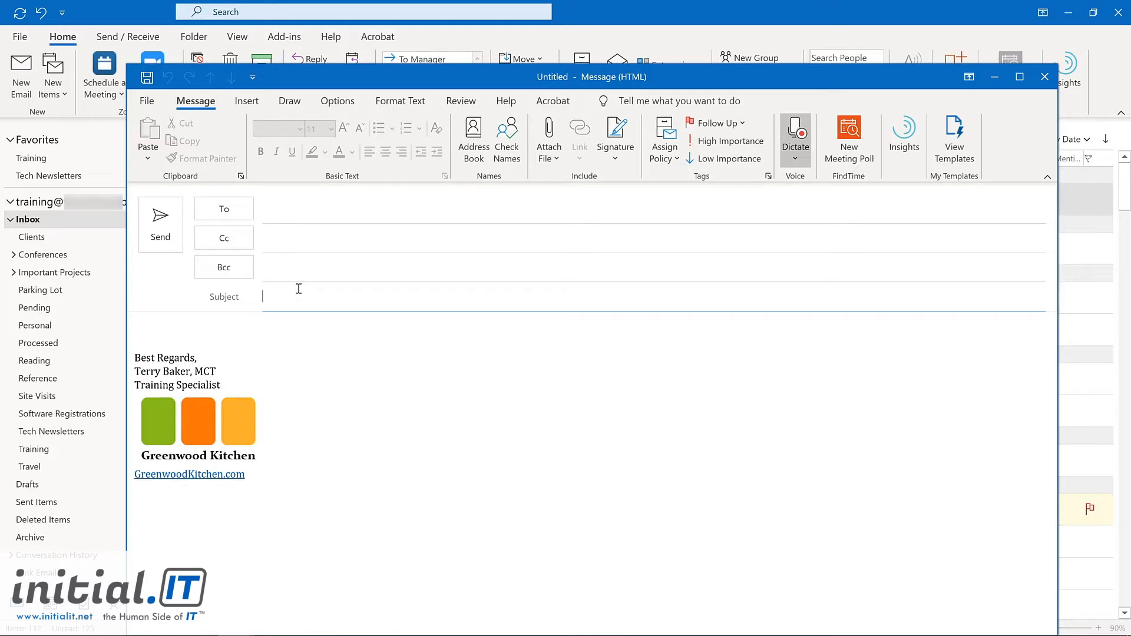
{"action": "left_click", "coordinate": [231, 332]}
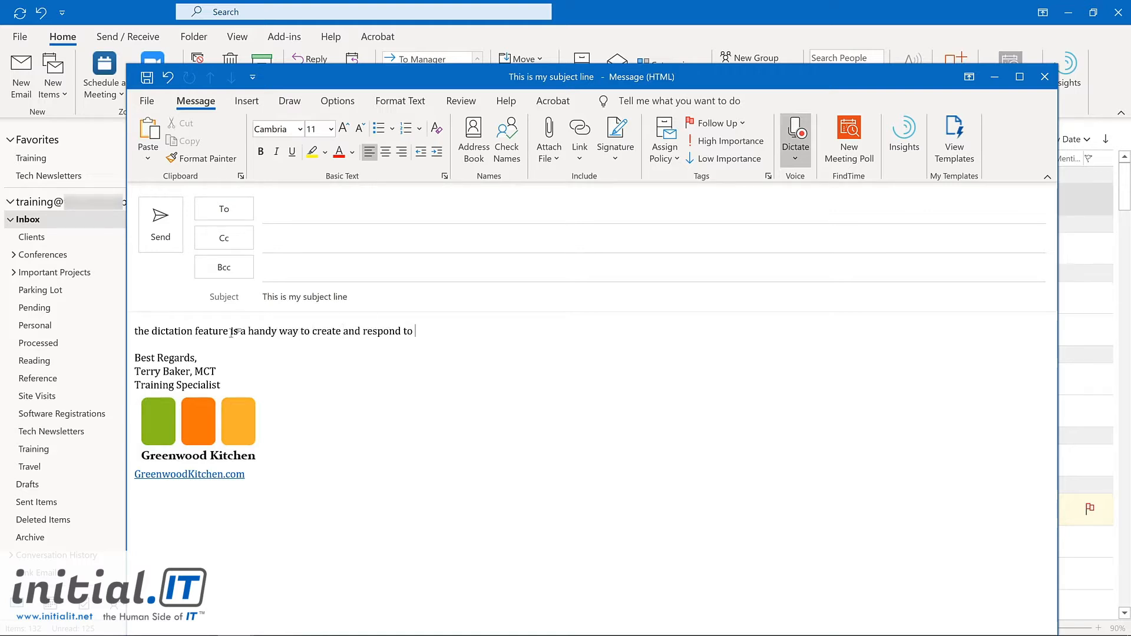
{"action": "left_click", "coordinate": [786, 147]}
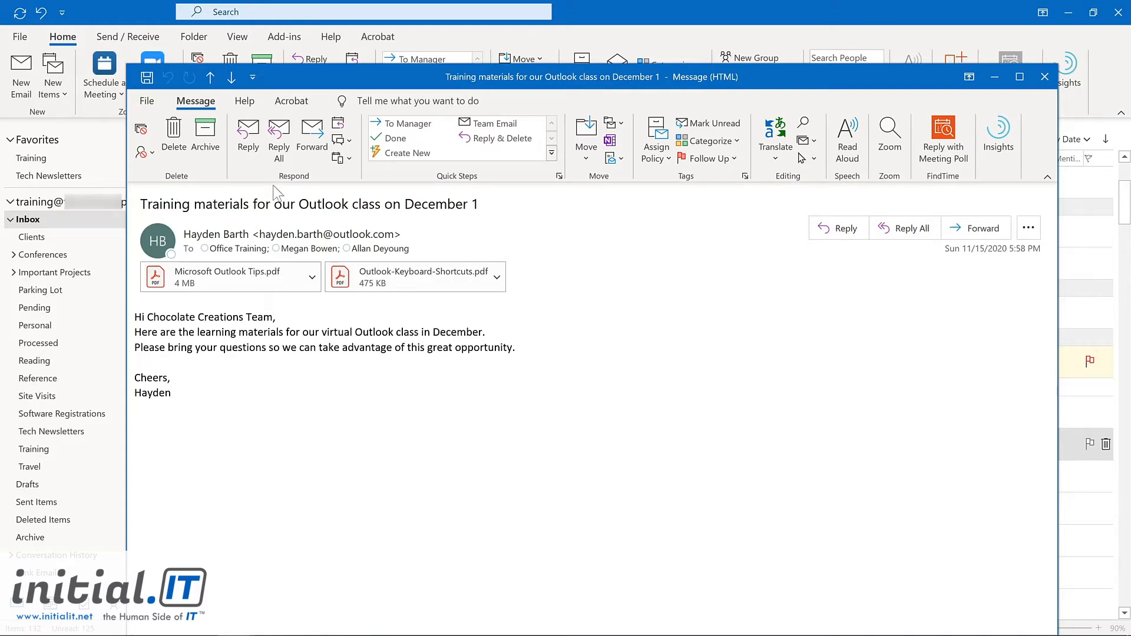
Step: Reply to all with "Thanks so much! I’m looking forward to working together to learn how to be more productive with Outlook."
{"action": "left_click", "coordinate": [281, 143]}
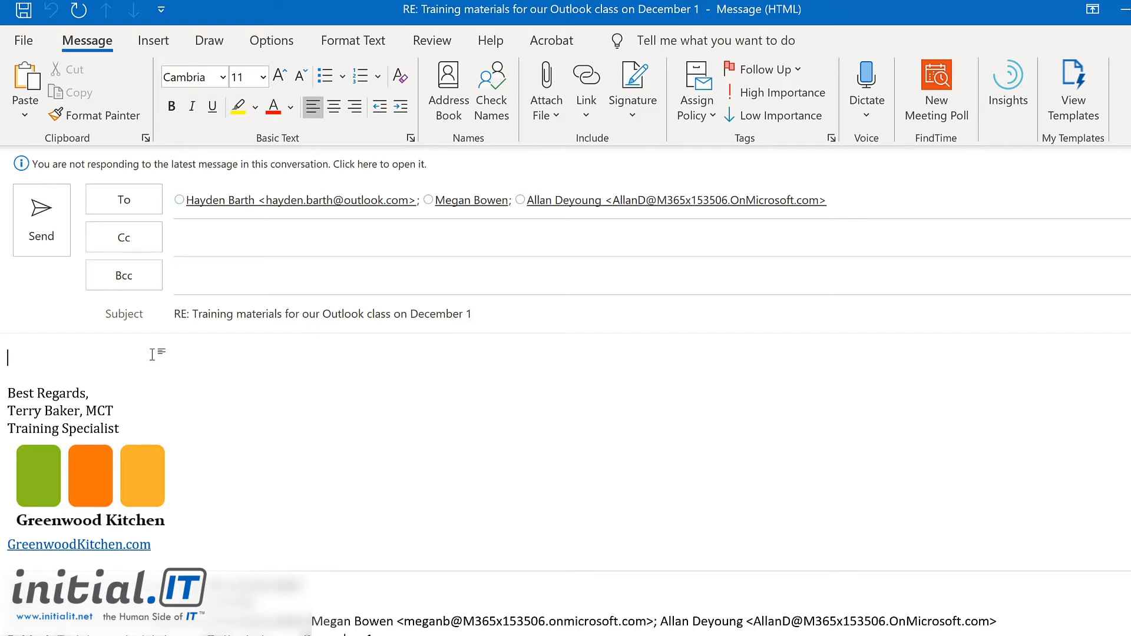
{"action": "type", "text": "Thanks so much! I’m looking forward to working together to learn how to be more productive with Outlook."}
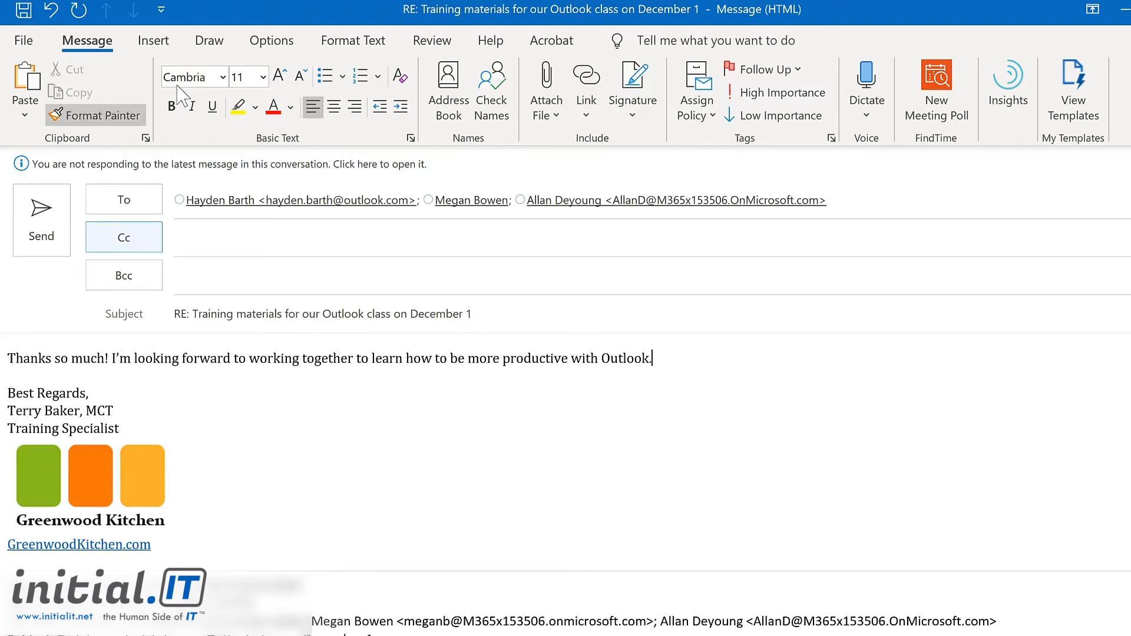
Step: Delay delivery of the reply so it is not delivered before 11/30/2020 at 7:00 AM
{"action": "left_click", "coordinate": [278, 40]}
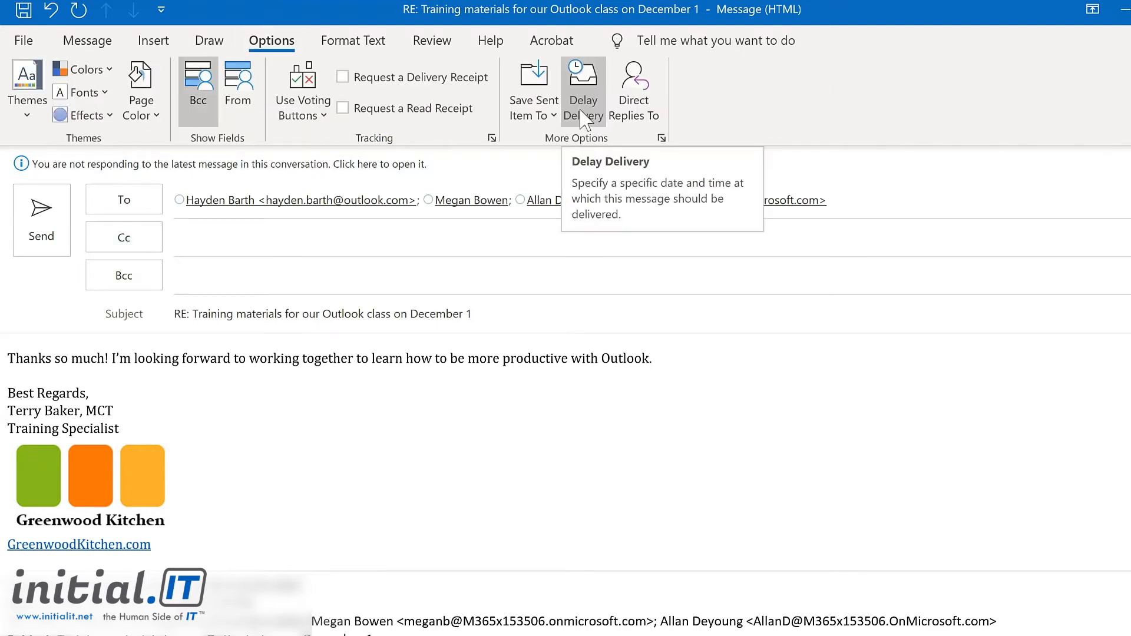
{"action": "left_click", "coordinate": [584, 106]}
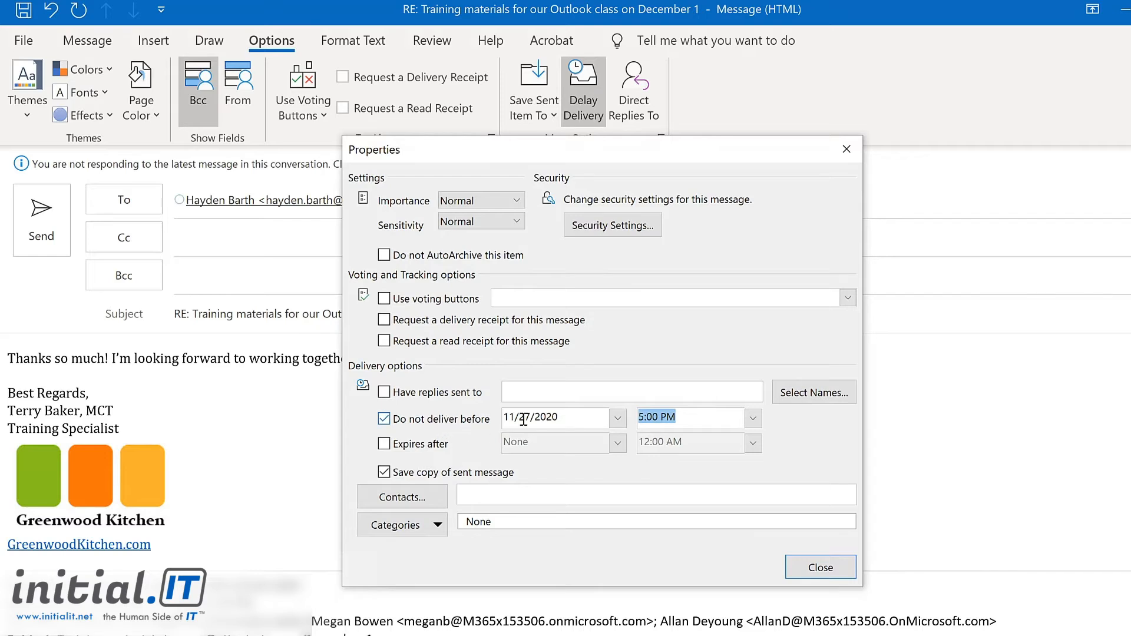
{"action": "left_click", "coordinate": [618, 419]}
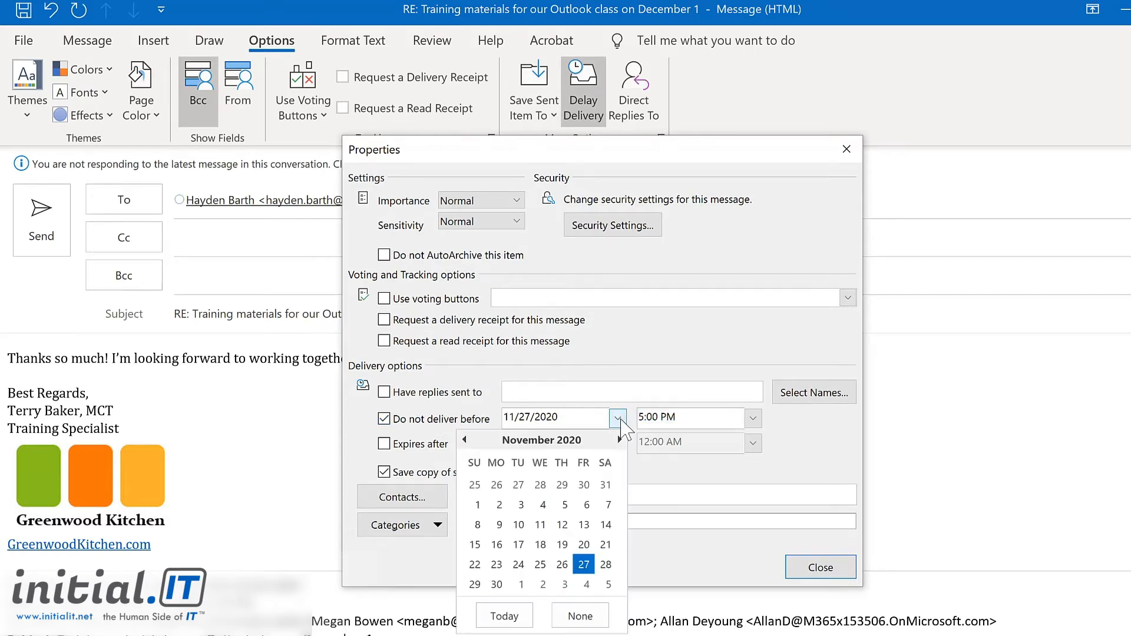
{"action": "left_click", "coordinate": [497, 584]}
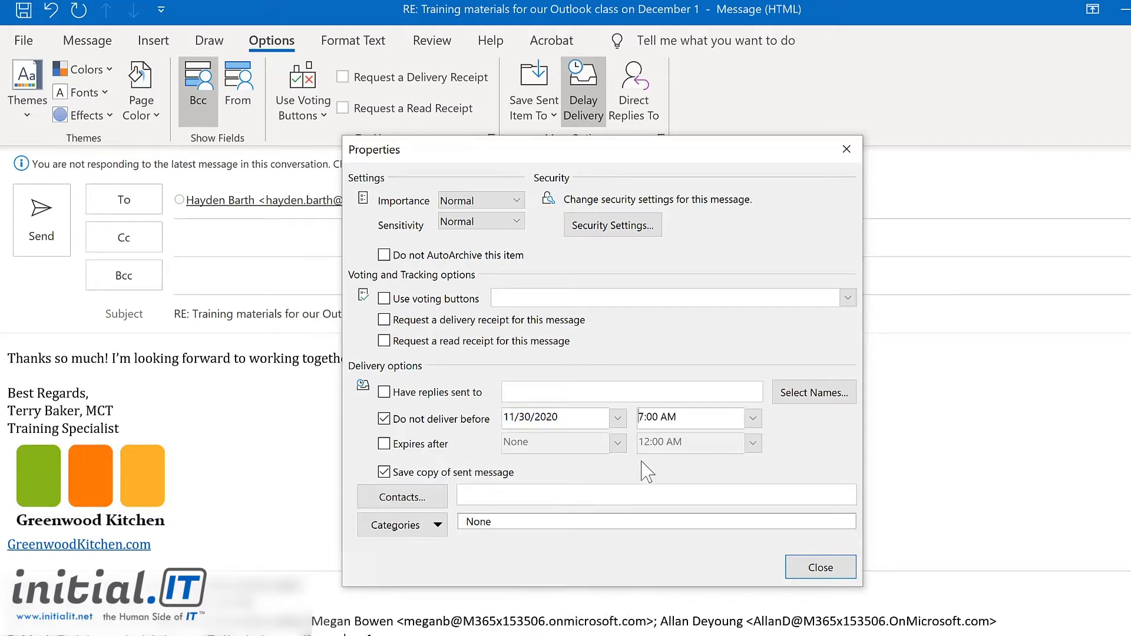
{"action": "left_click", "coordinate": [822, 569]}
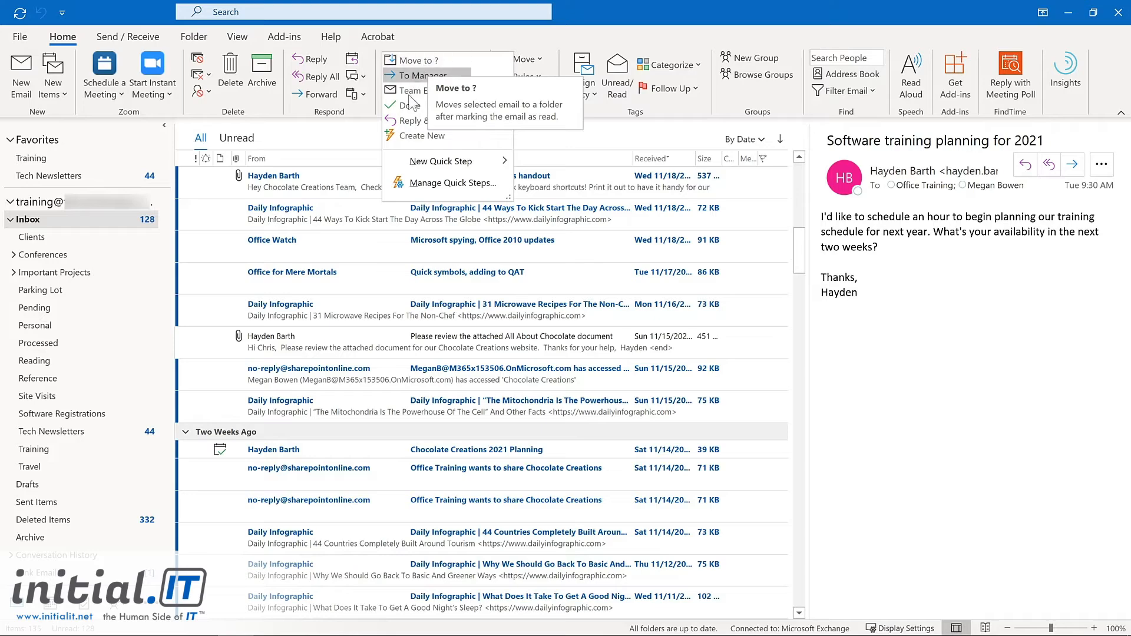
Step: Create a quick step named Tech Newsletters that moves messages to the Tech Newsletters folder
{"action": "left_click", "coordinate": [398, 136]}
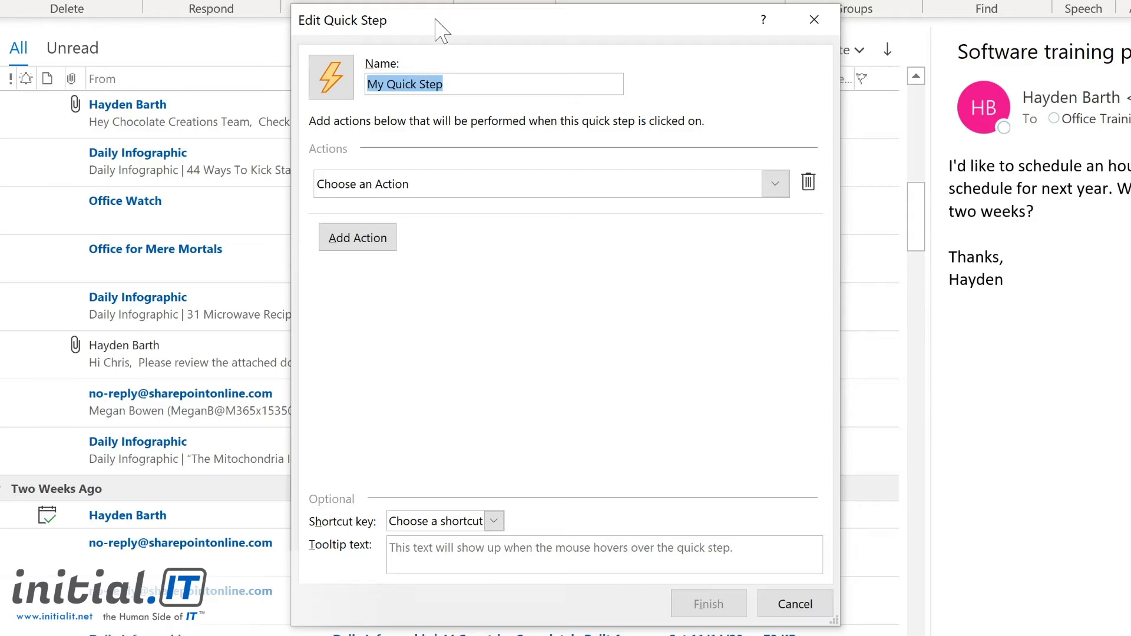
{"action": "type", "text": "Tech Newsletters"}
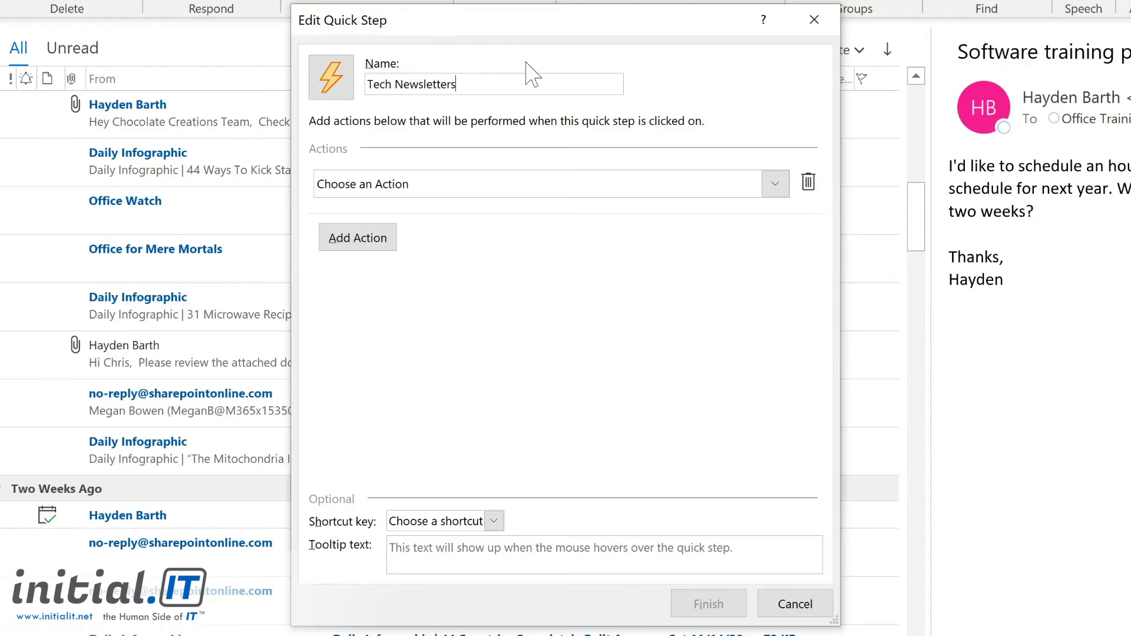
{"action": "left_click", "coordinate": [775, 188]}
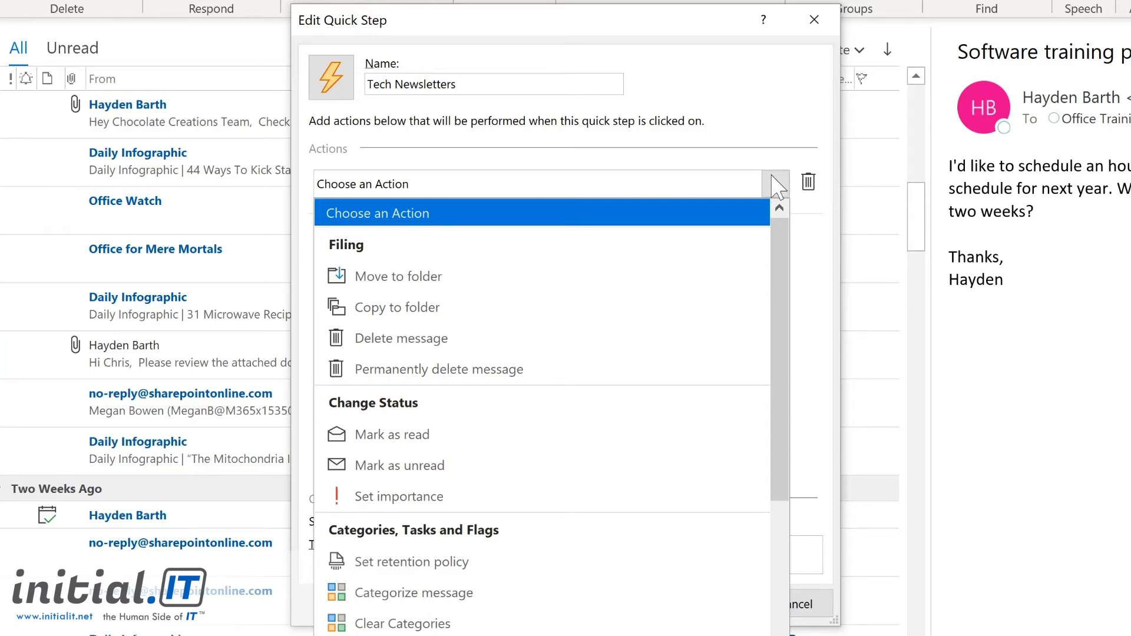
{"action": "left_click", "coordinate": [781, 278]}
{"action": "left_click_drag", "start_coordinate": [782, 279], "coordinate": [777, 451]}
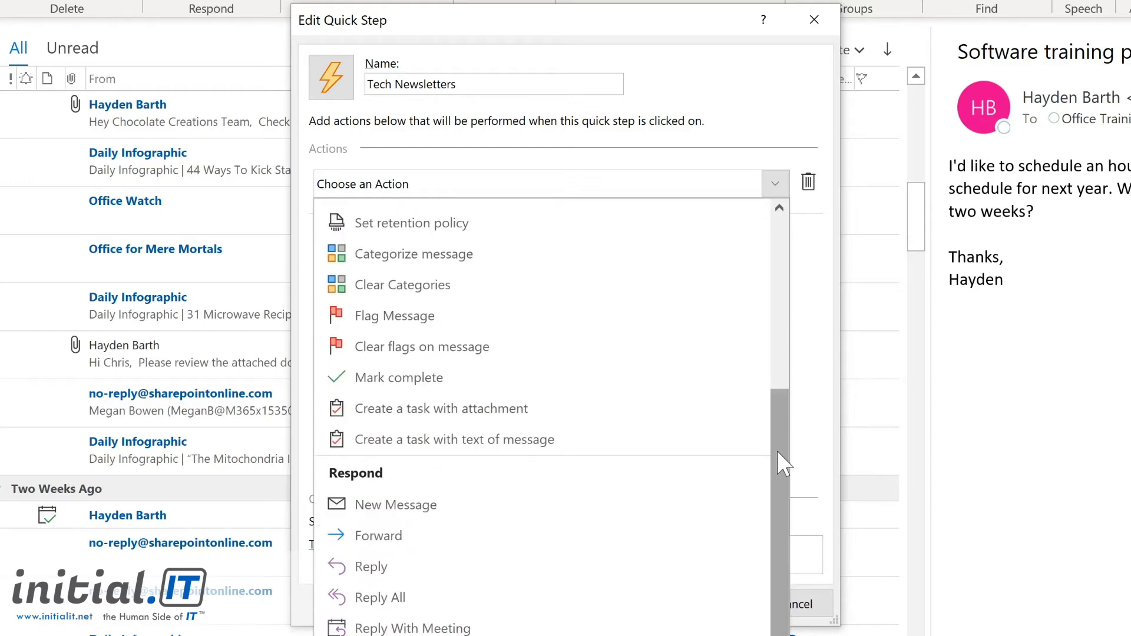
{"action": "left_click_drag", "start_coordinate": [777, 450], "coordinate": [771, 550]}
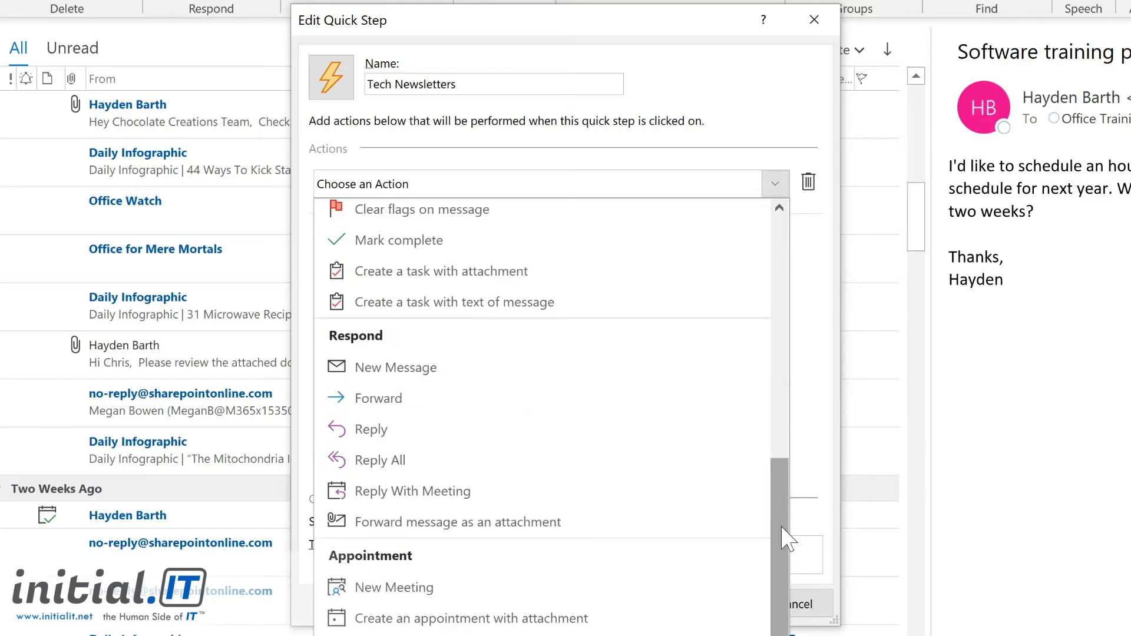
{"action": "scroll", "coordinate": [787, 536], "scroll_direction": "up", "scroll_amount": 5}
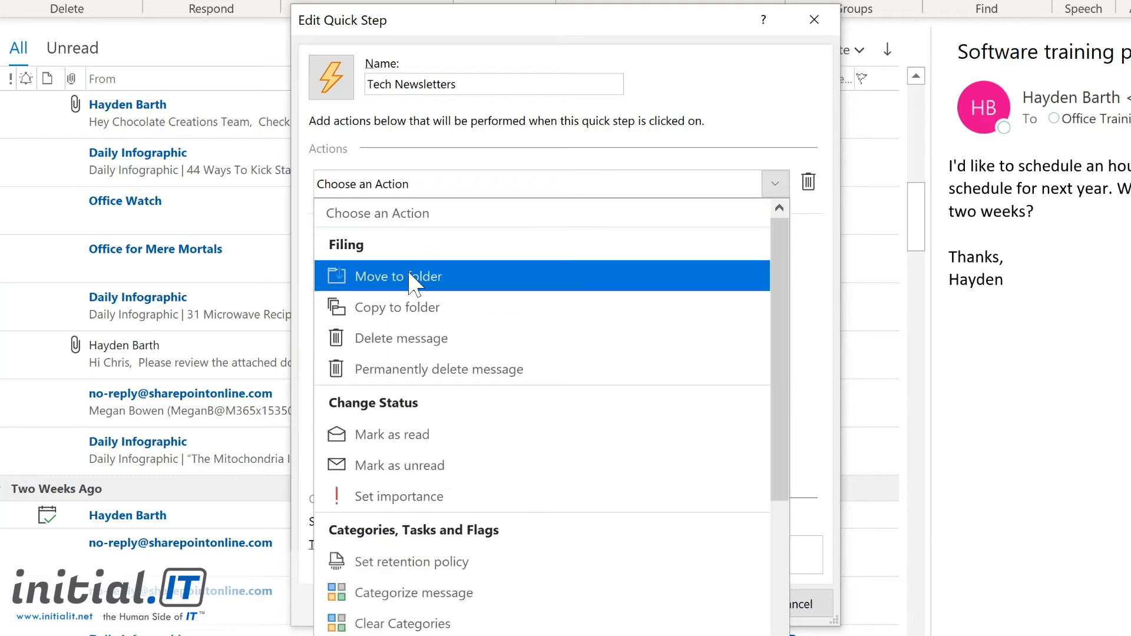
{"action": "left_click", "coordinate": [421, 281]}
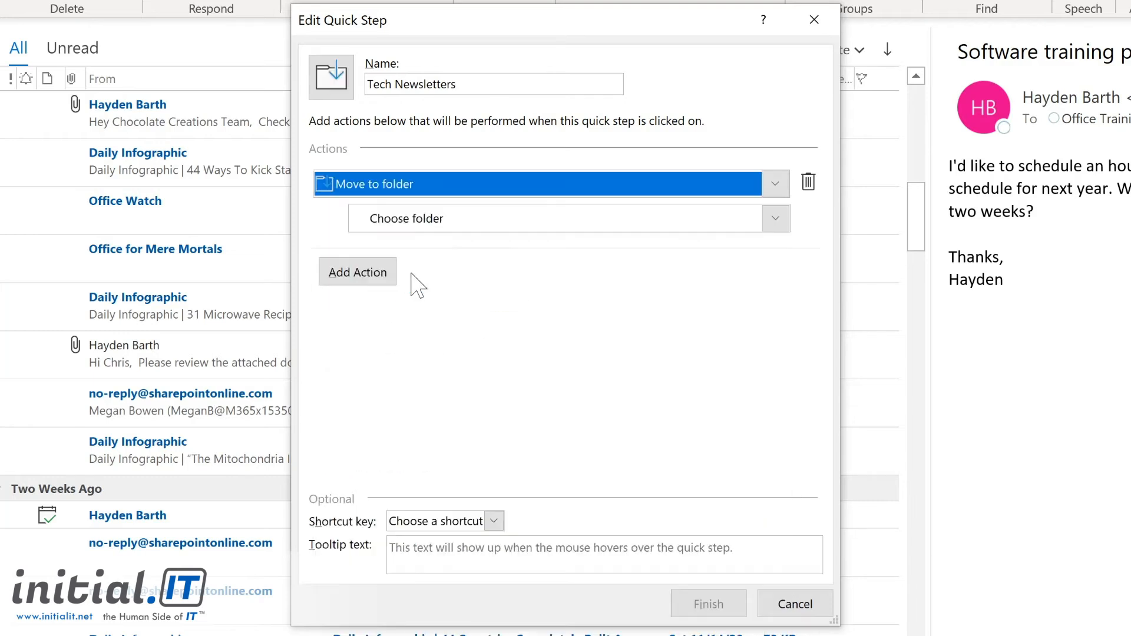
{"action": "left_click", "coordinate": [775, 220]}
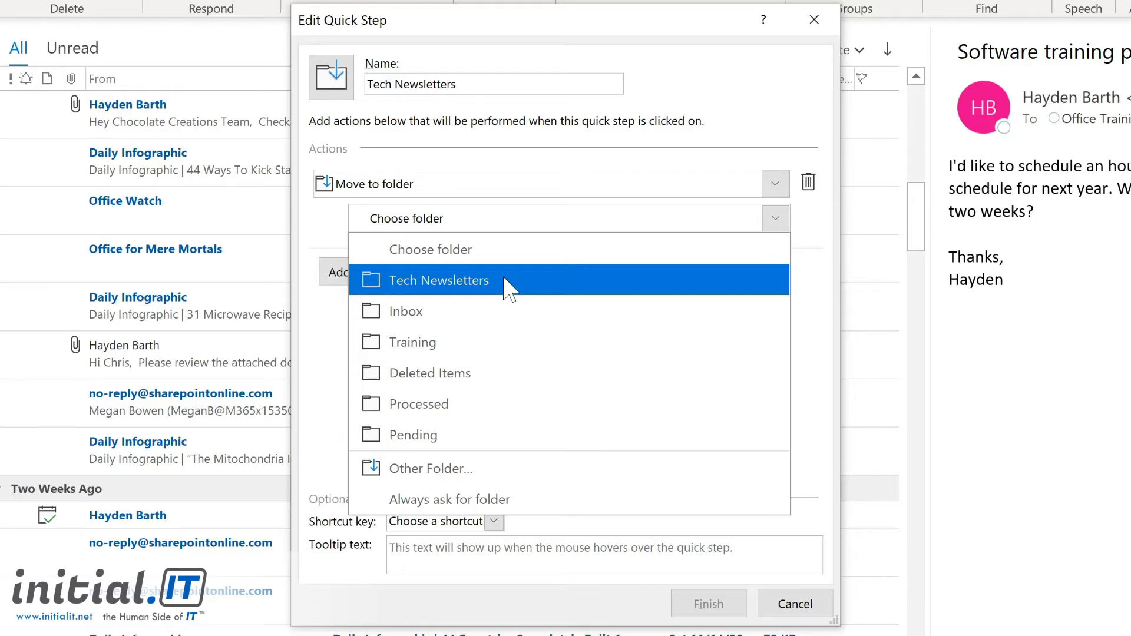
{"action": "left_click", "coordinate": [509, 282]}
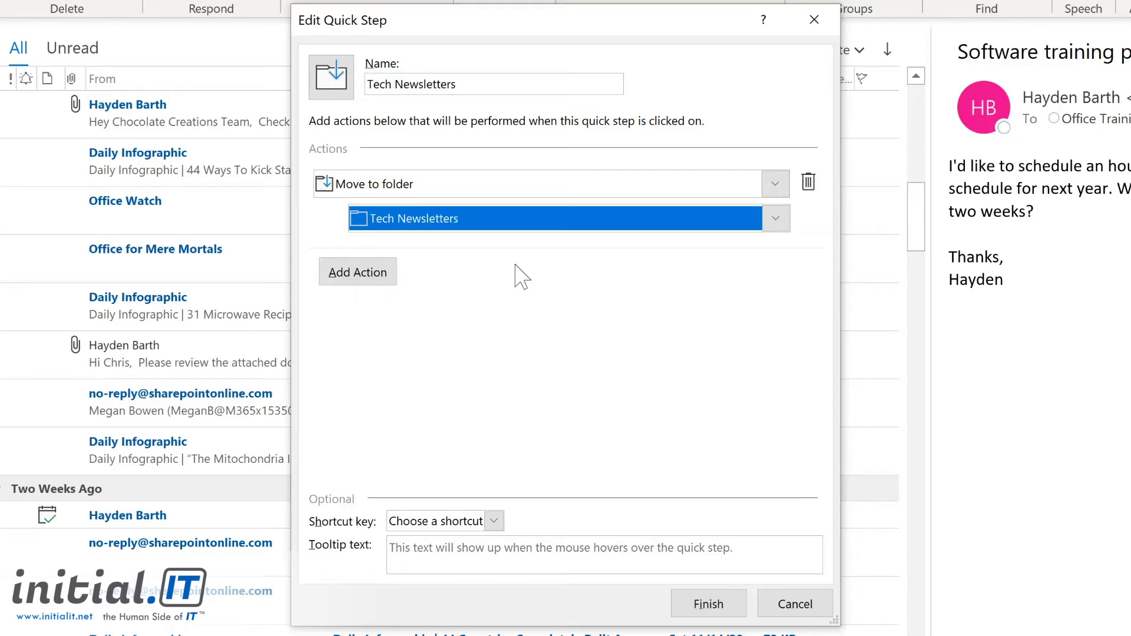
Step: Add a second action to the quick step that marks the messages as read
{"action": "left_click", "coordinate": [353, 278]}
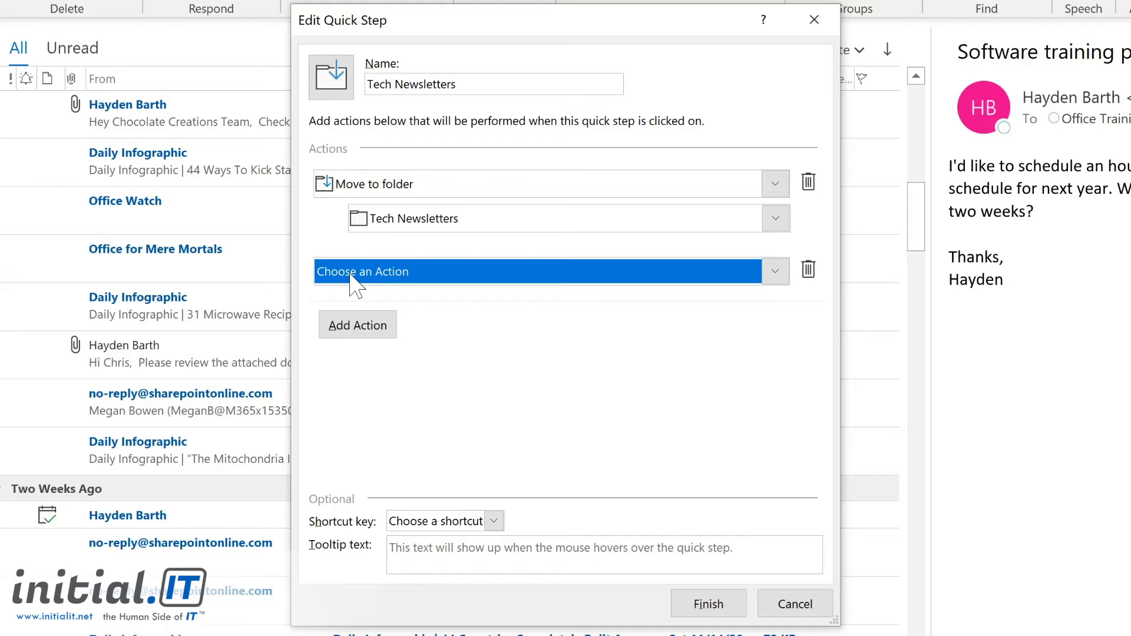
{"action": "left_click", "coordinate": [393, 273]}
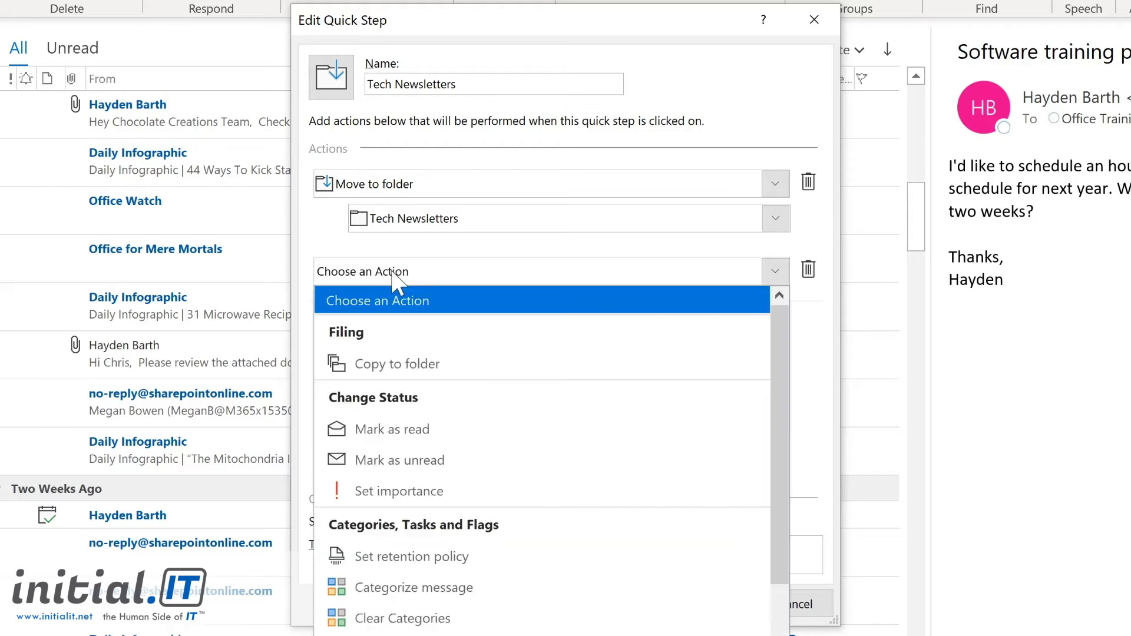
{"action": "left_click", "coordinate": [391, 429]}
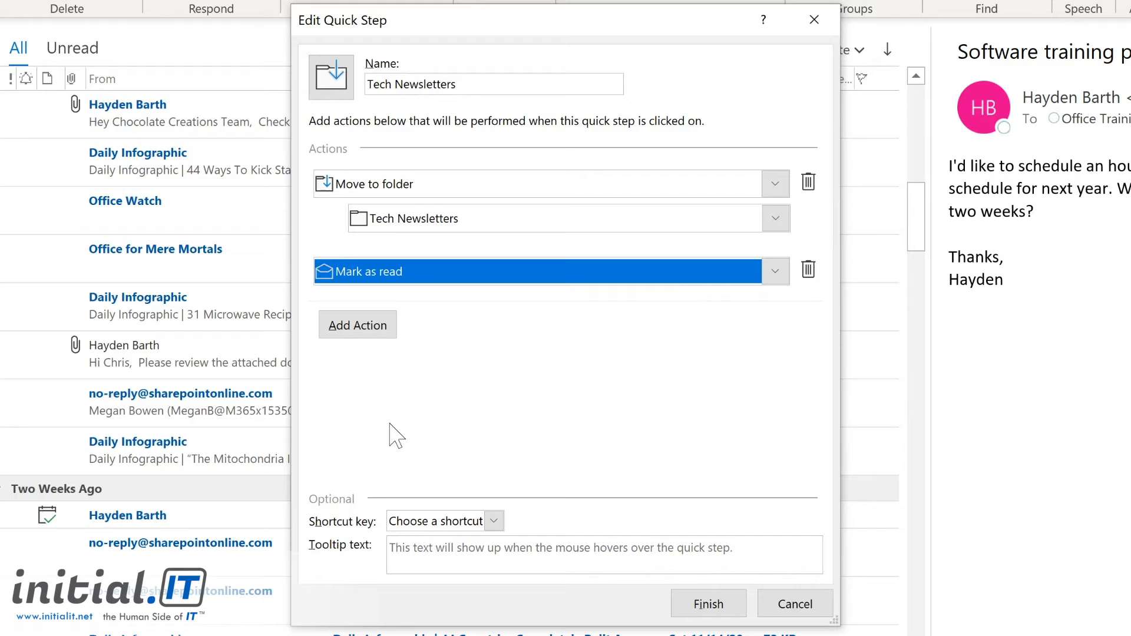
Step: Assign the shortcut CTRL+SHIFT+1 and the tooltip "Move to Tech Newsletter folder" to the quick step, and save it
{"action": "left_click", "coordinate": [494, 521]}
{"action": "left_click", "coordinate": [430, 568]}
{"action": "left_click", "coordinate": [472, 554]}
{"action": "type", "text": "Move to Tech Newsletter folder"}
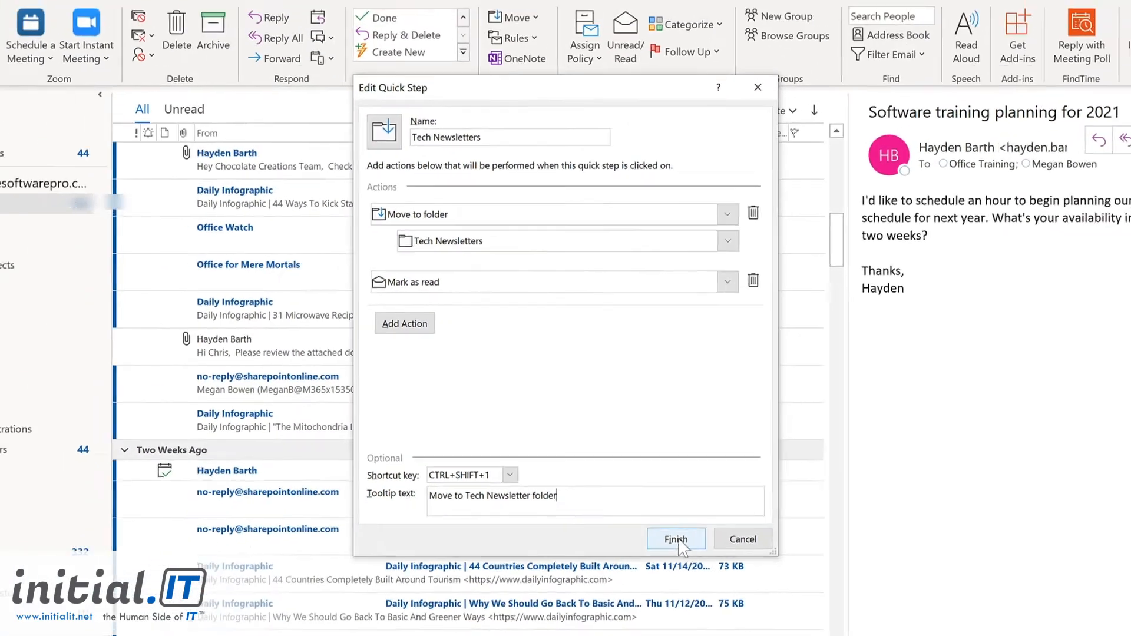
{"action": "left_click", "coordinate": [676, 540]}
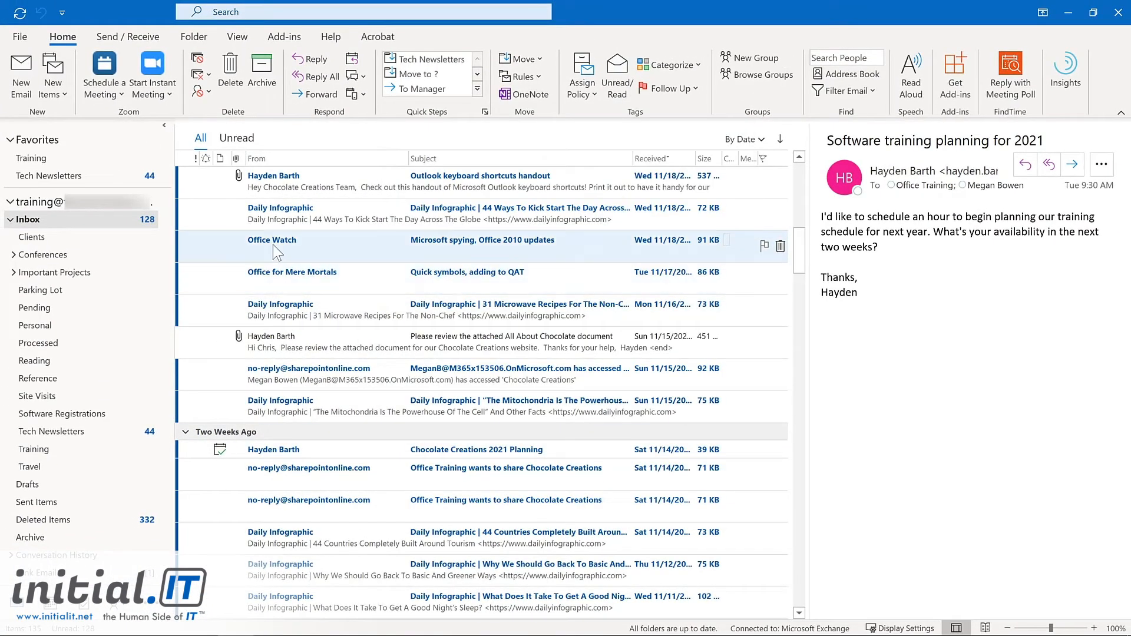
Step: Apply the Tech Newsletters quick step to the "Microsoft spying, Office 2010 updates" and "Quick symbols, adding to QAT" messages
{"action": "left_click", "coordinate": [273, 244]}
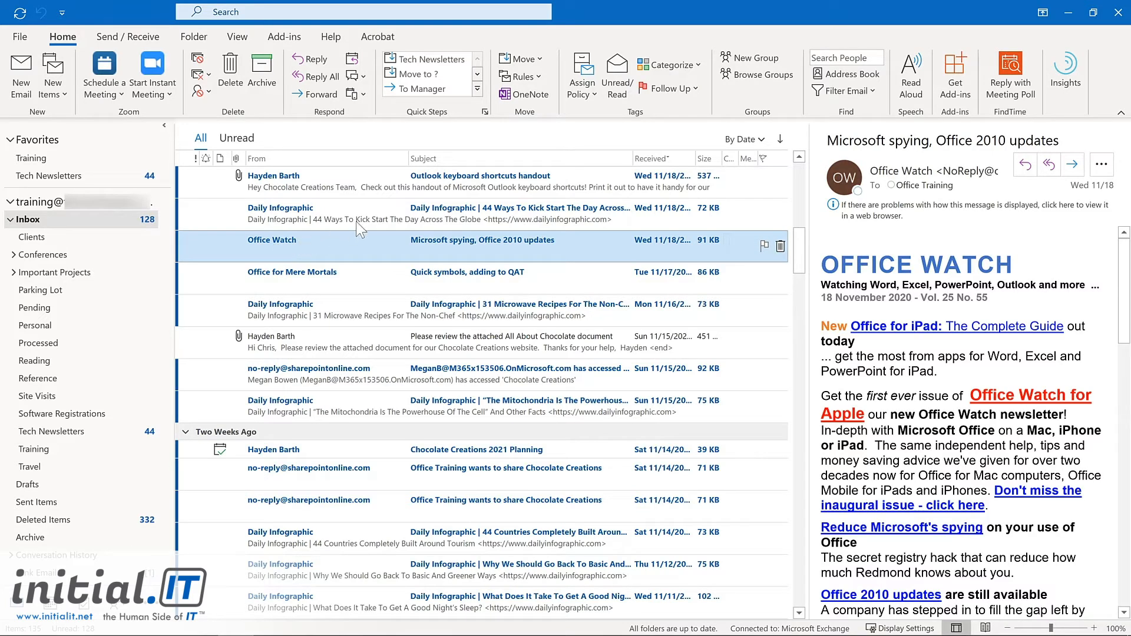
{"action": "left_click", "coordinate": [447, 58]}
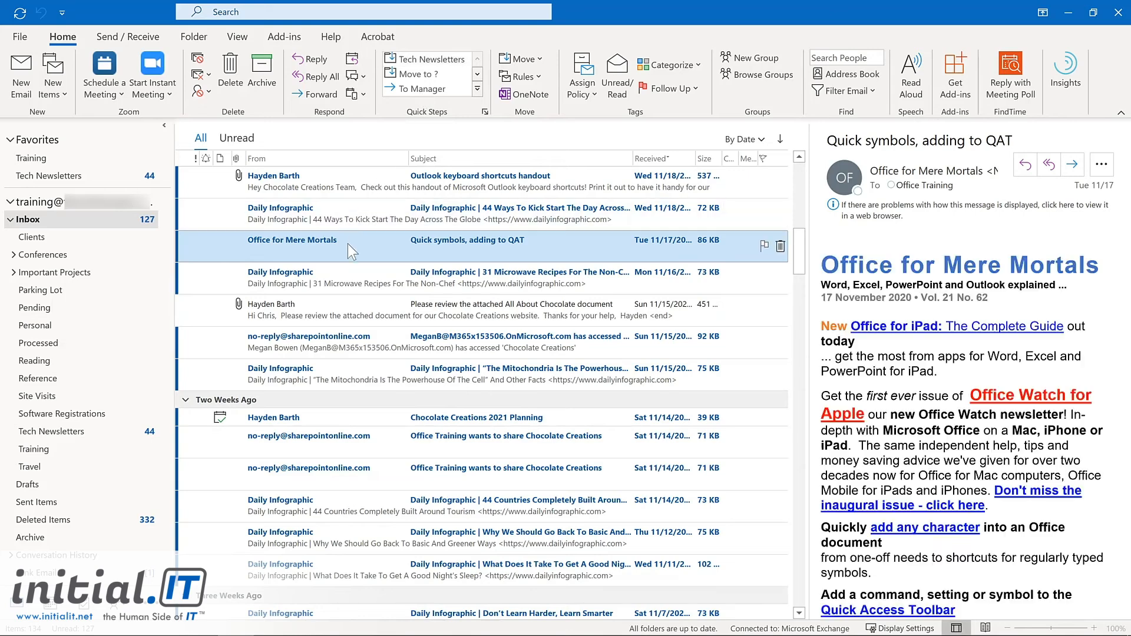
{"action": "key", "text": "ctrl+shift+1"}
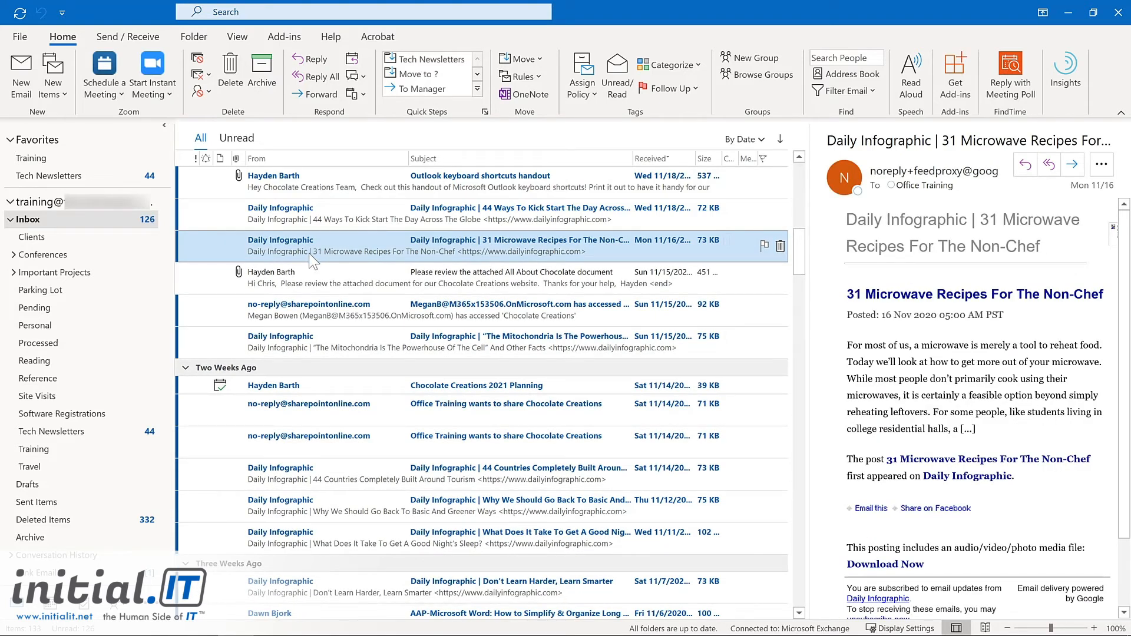
Step: Check the Tech Newsletters folder for the moved messages, and open the quick steps management dialog
{"action": "left_click", "coordinate": [97, 437]}
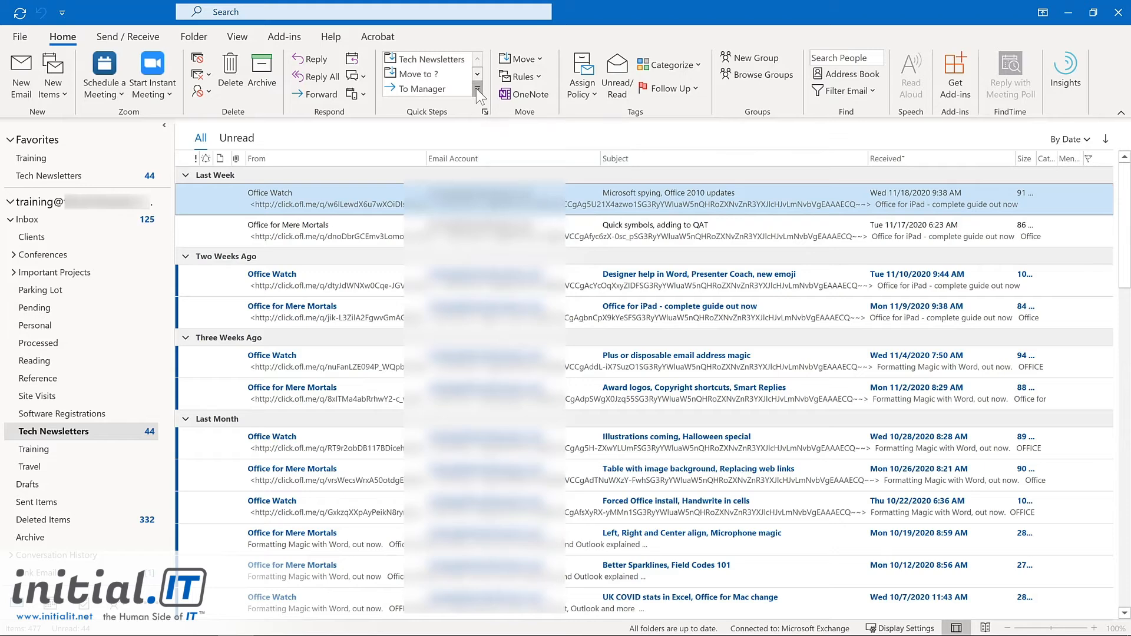
{"action": "left_click", "coordinate": [476, 88]}
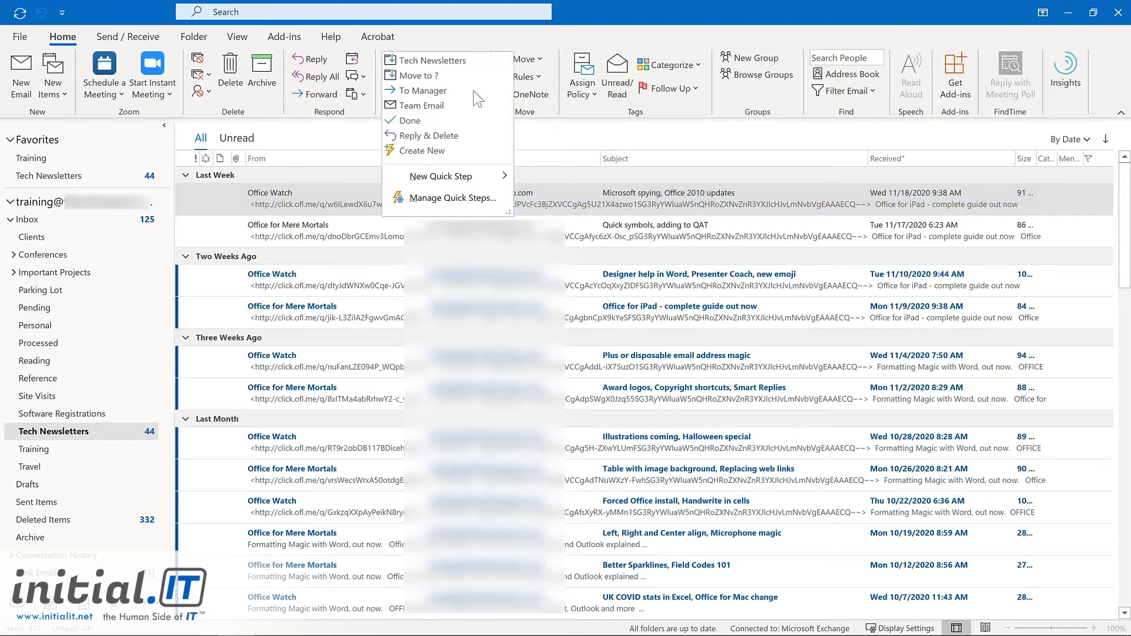
{"action": "left_click", "coordinate": [434, 198]}
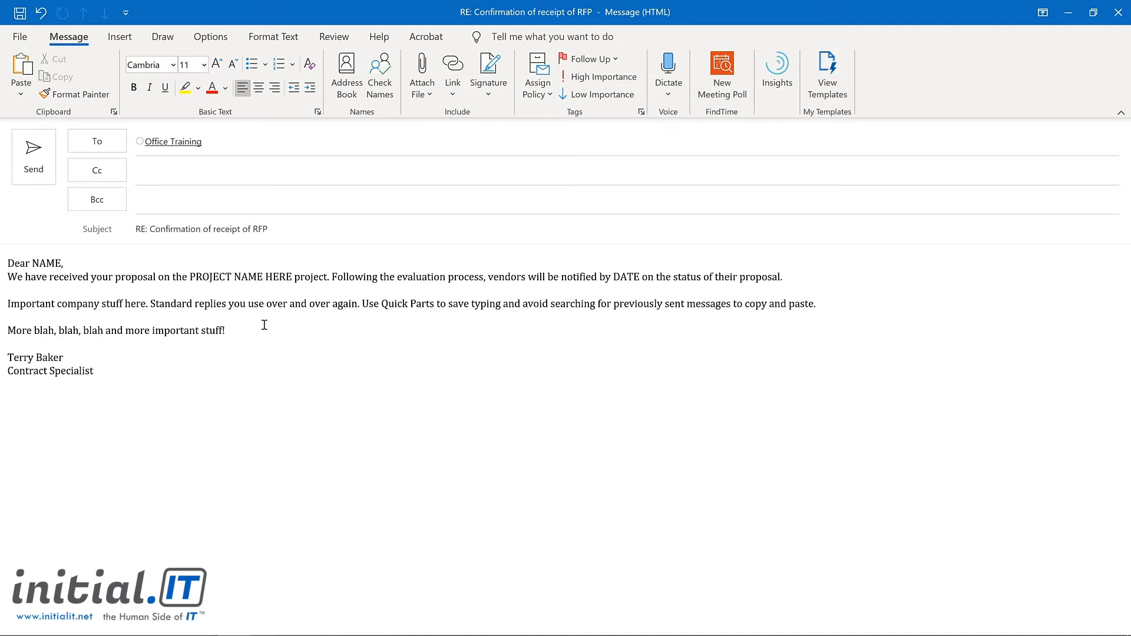
Step: Save the whole body of the RFP receipt reply as a new Quick Part, naming it "Proposal response"
{"action": "key", "text": "ctrl+a"}
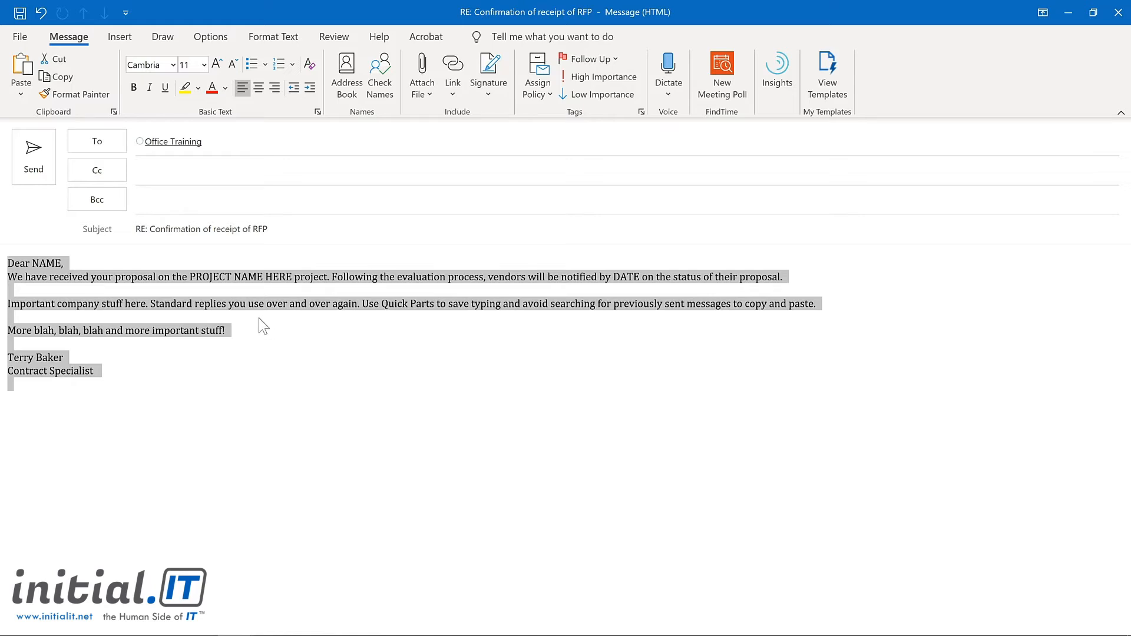
{"action": "left_click", "coordinate": [109, 37]}
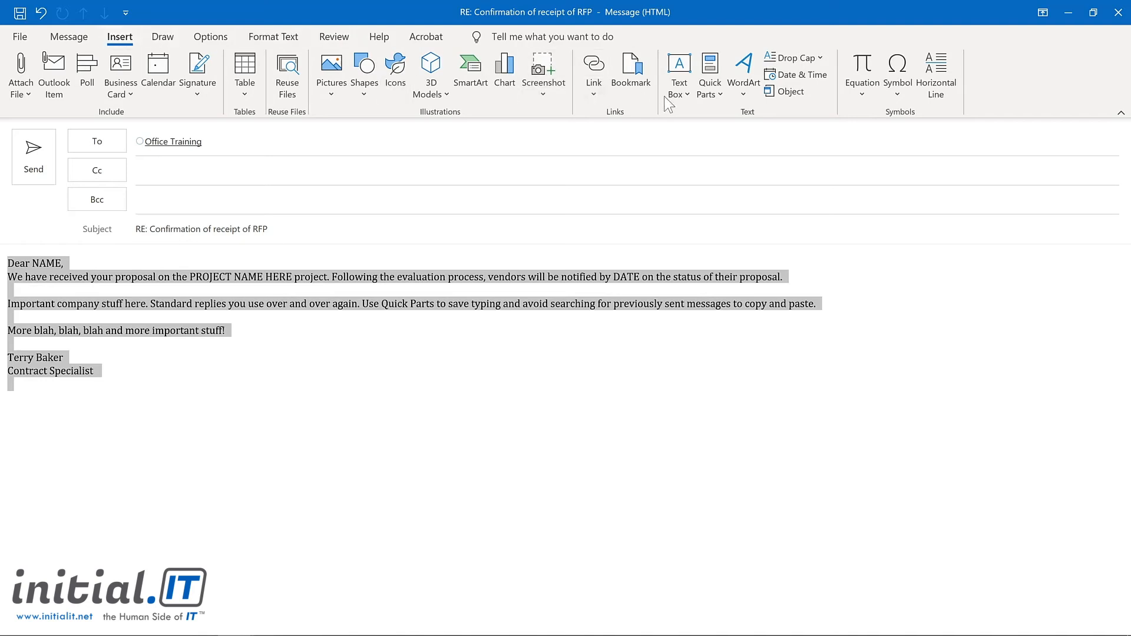
{"action": "left_click", "coordinate": [720, 97]}
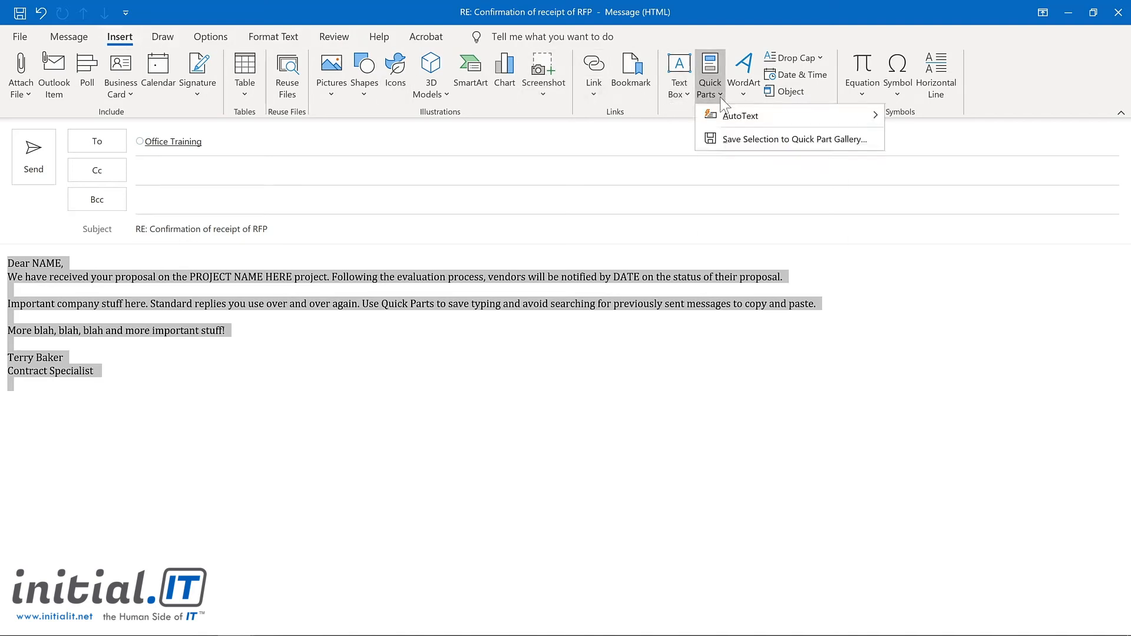
{"action": "left_click", "coordinate": [741, 140]}
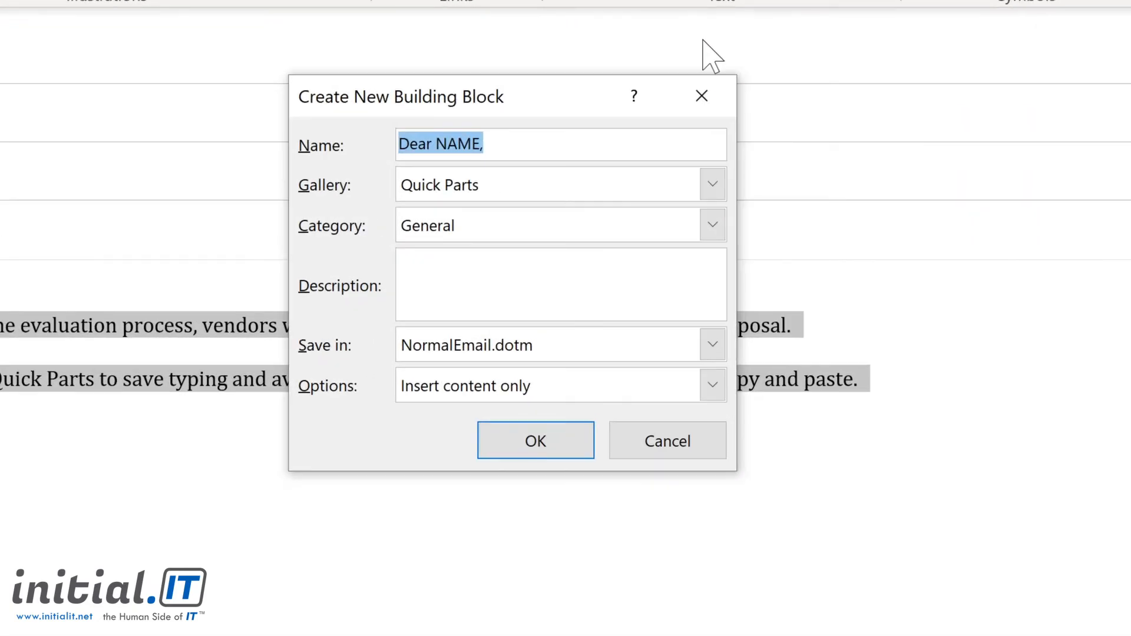
{"action": "type", "text": "Proposal response"}
Step: Create a new category named Proposals for the building block
{"action": "left_click", "coordinate": [712, 225]}
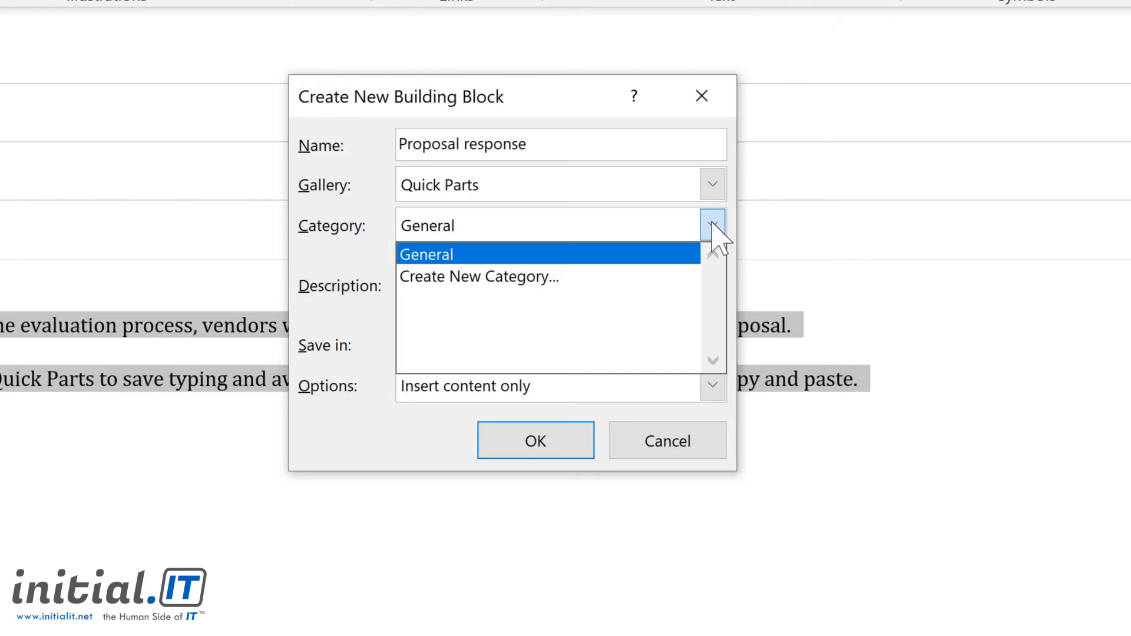
{"action": "key", "text": "Down"}
{"action": "key", "text": "Return"}
{"action": "type", "text": "Pro"}
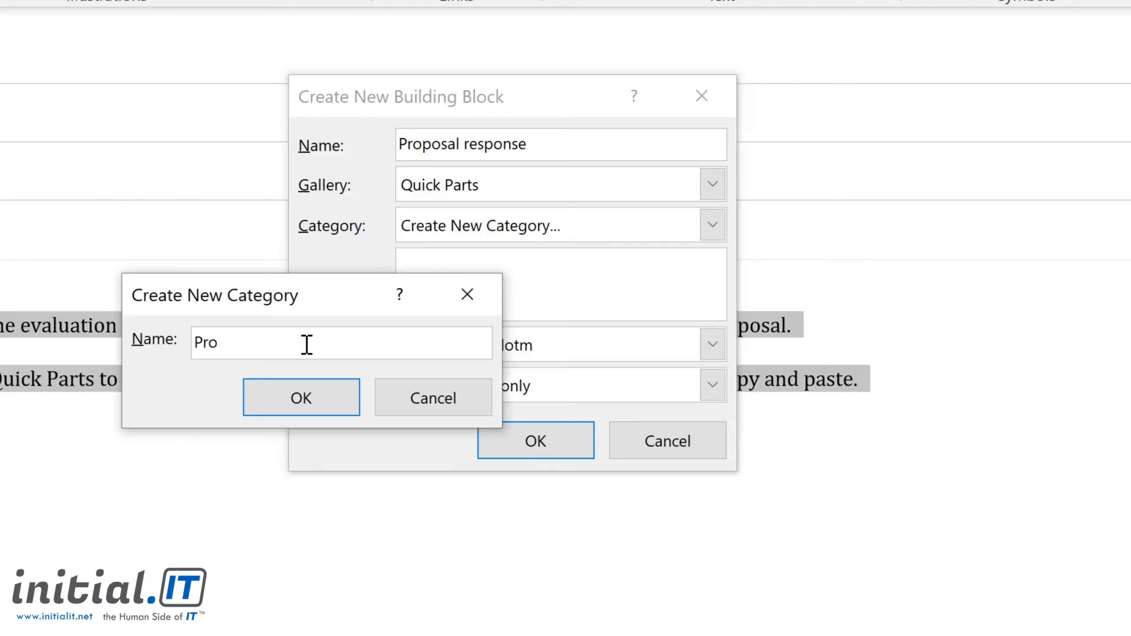
{"action": "type", "text": "posals"}
{"action": "key", "text": "Return"}
Step: Describe the building block as "Response to project proposals", keep the Insert content only option, and save it
{"action": "left_click", "coordinate": [445, 262]}
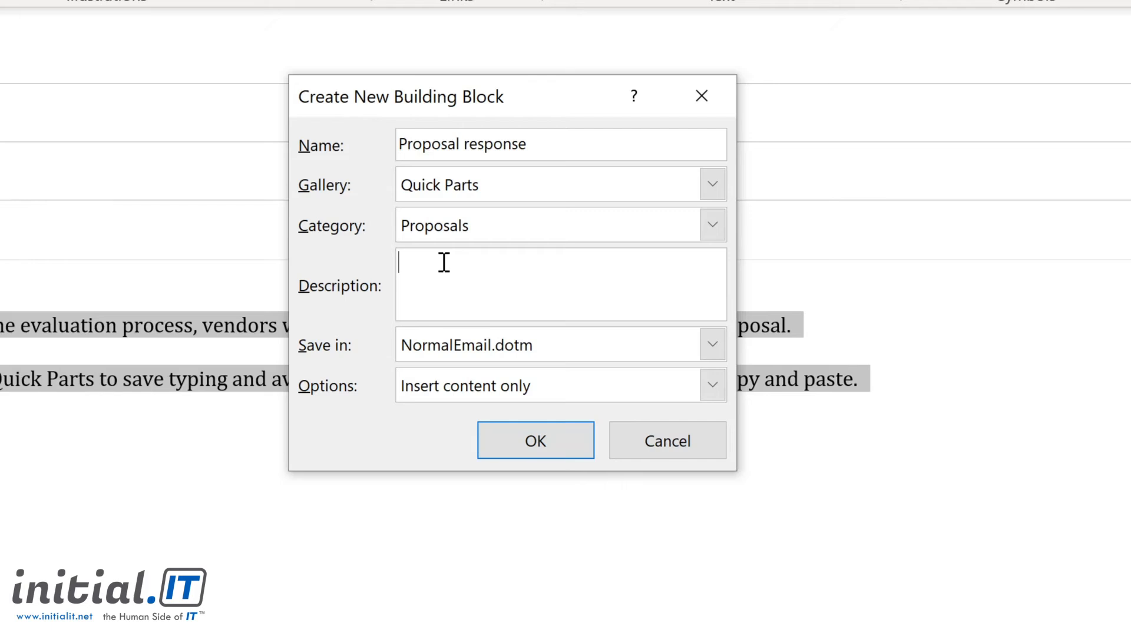
{"action": "type", "text": "Response to project proposals"}
{"action": "left_click", "coordinate": [713, 387]}
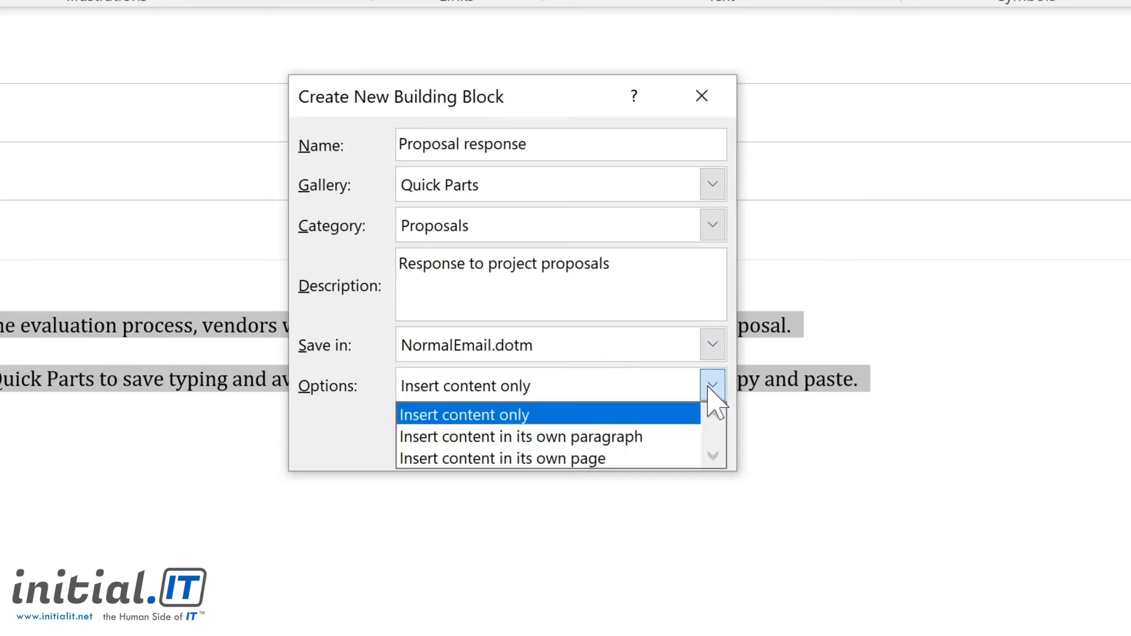
{"action": "left_click", "coordinate": [709, 388]}
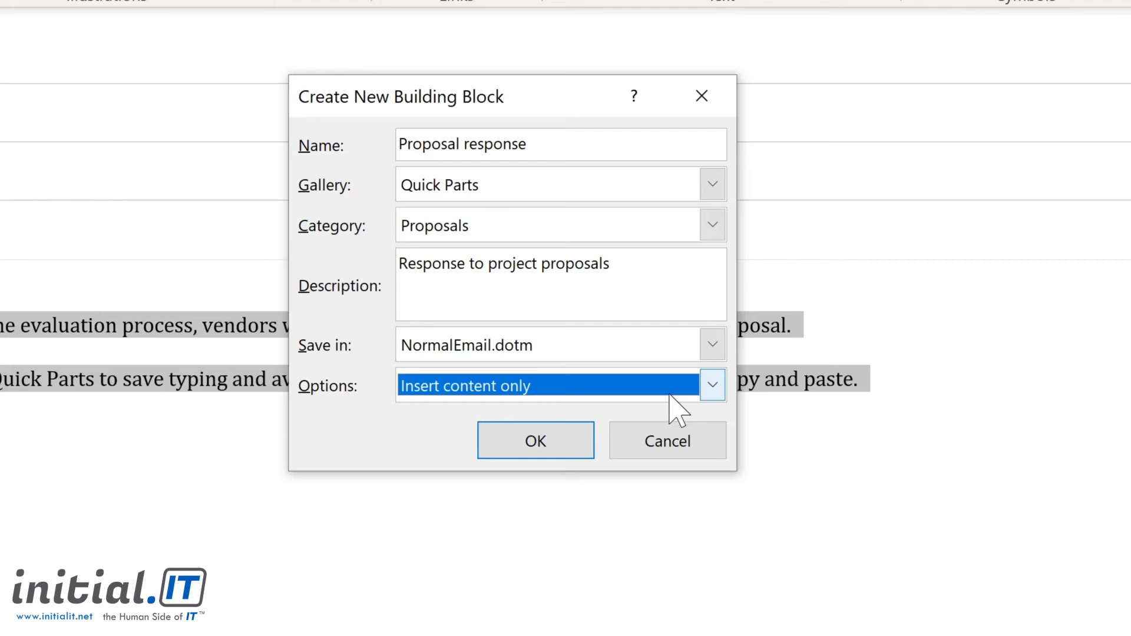
{"action": "left_click", "coordinate": [536, 441]}
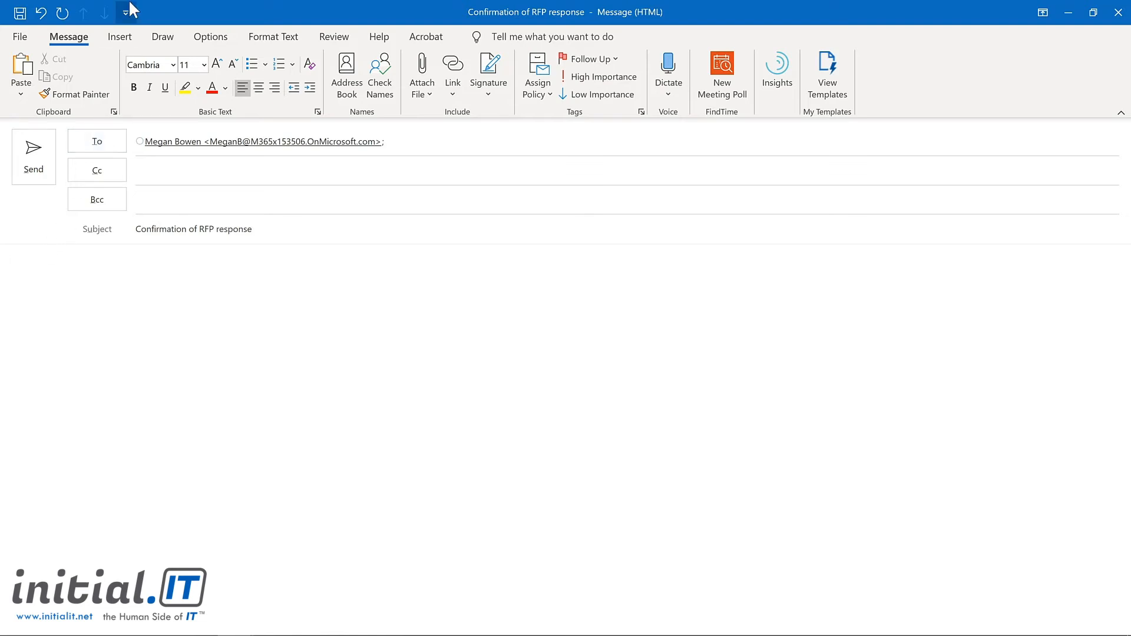
Step: Insert the saved "Proposal response" Quick Part into the empty body of the RFP response confirmation message
{"action": "left_click", "coordinate": [123, 40]}
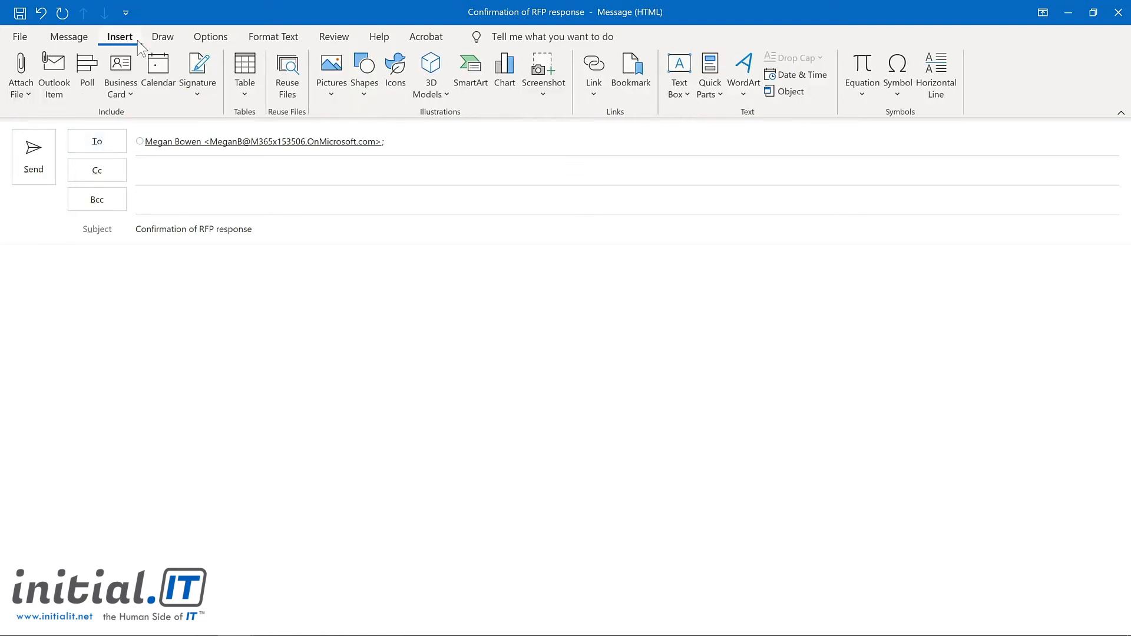
{"action": "left_click", "coordinate": [708, 106]}
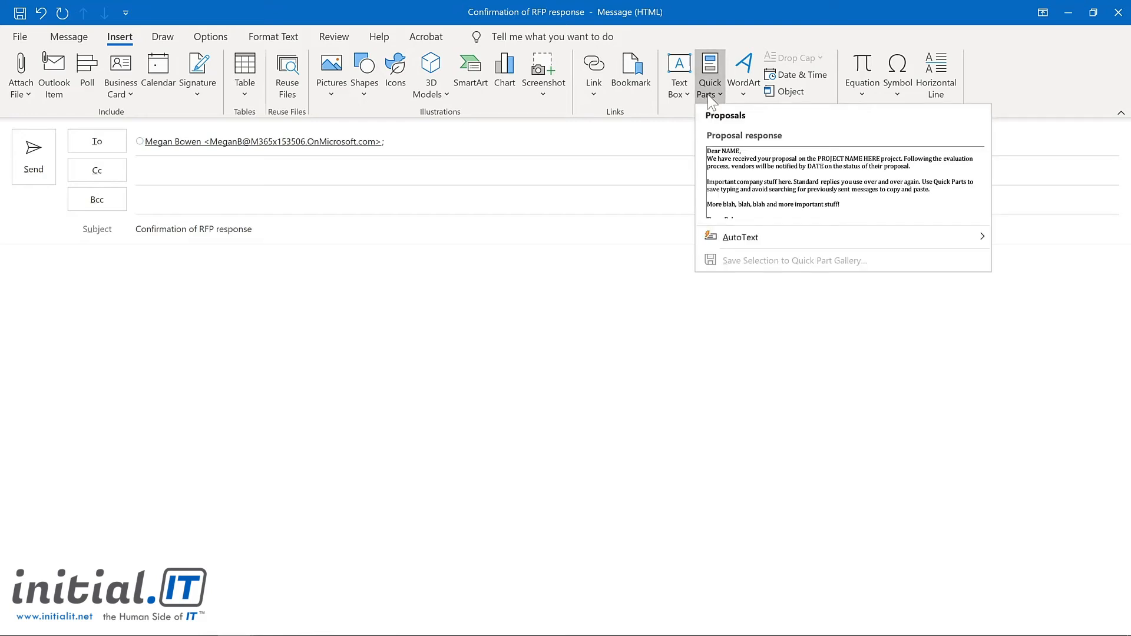
{"action": "left_click", "coordinate": [757, 169]}
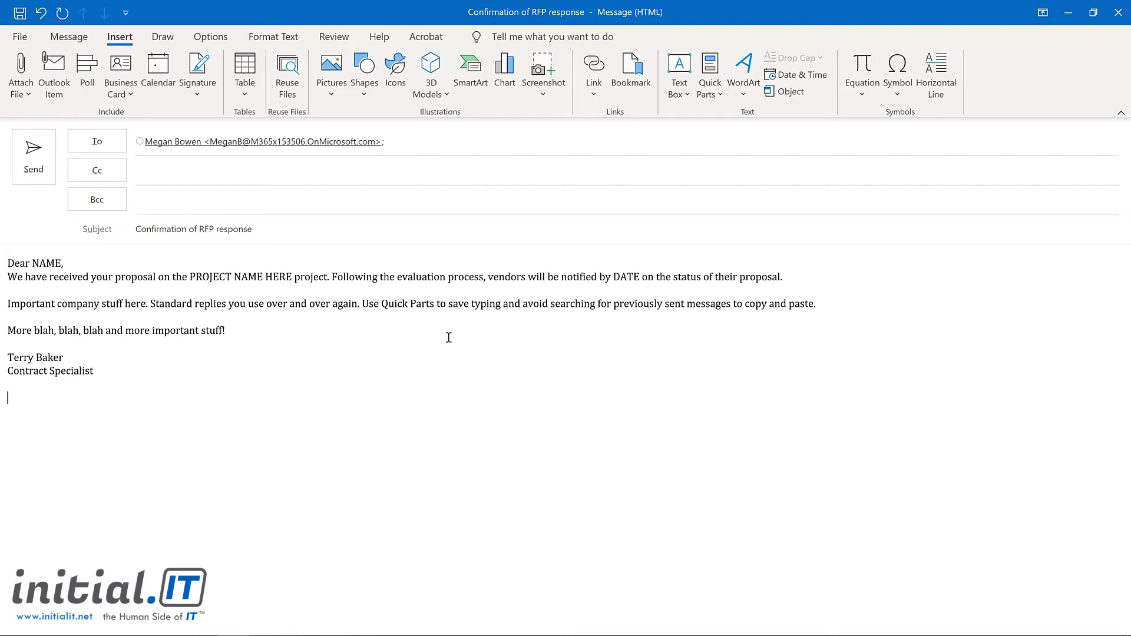
Step: Open the organizer for managing or deleting building blocks from the saved "Proposal response" Quick Part
{"action": "left_click", "coordinate": [709, 87]}
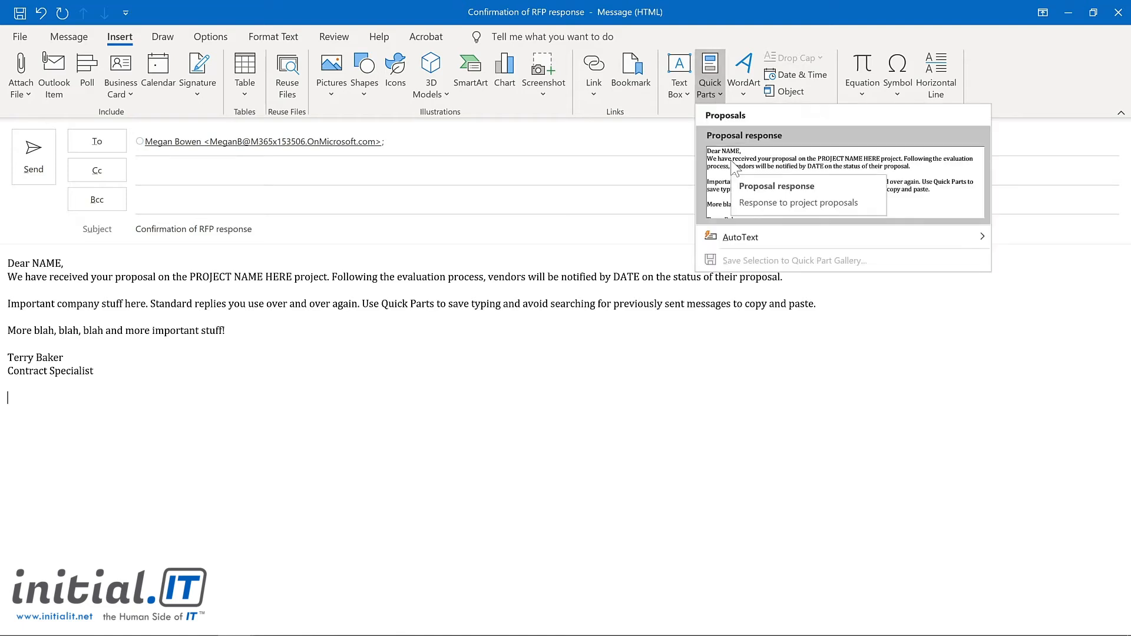
{"action": "right_click", "coordinate": [735, 168]}
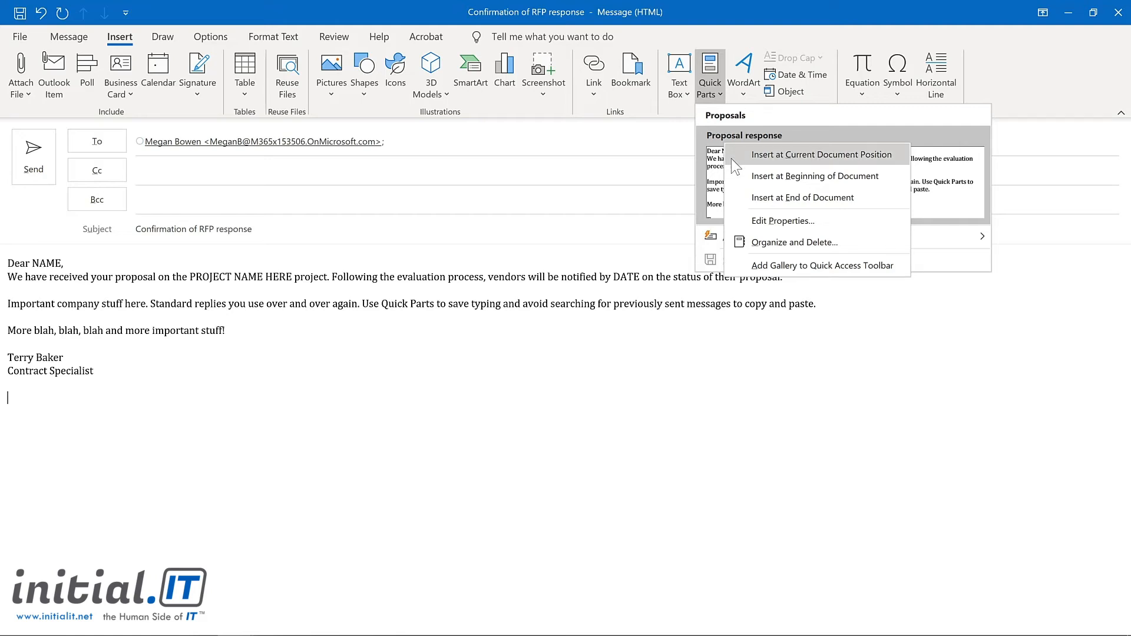
{"action": "left_click", "coordinate": [758, 240]}
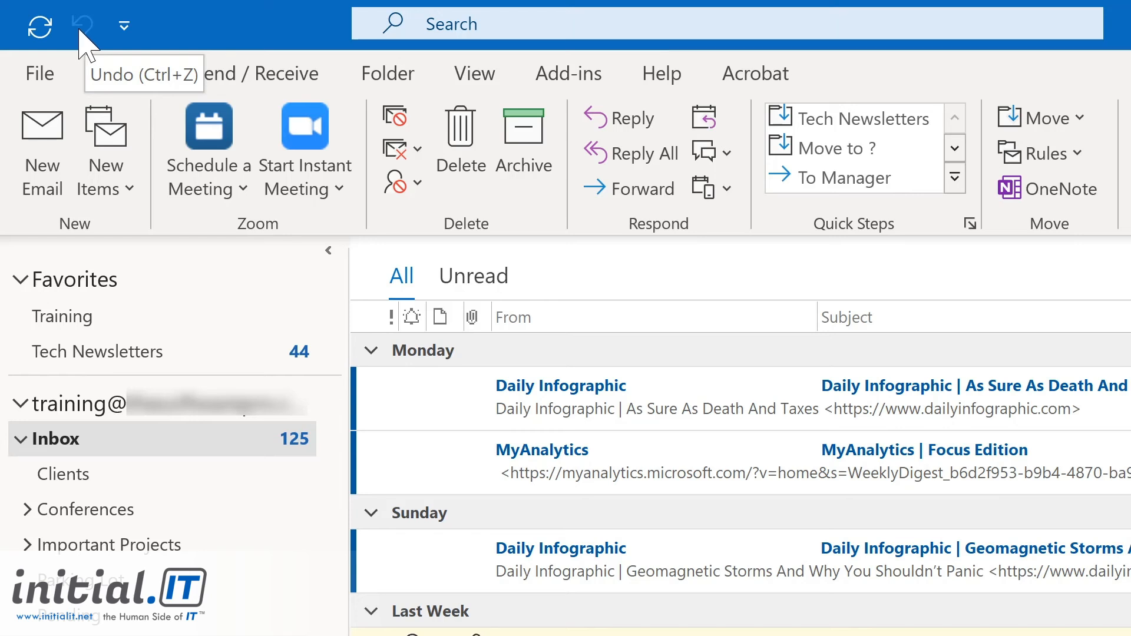
Step: Add the Reply, Reply All and Forward commands to the main mail window's Quick Access Toolbar
{"action": "left_click", "coordinate": [124, 26]}
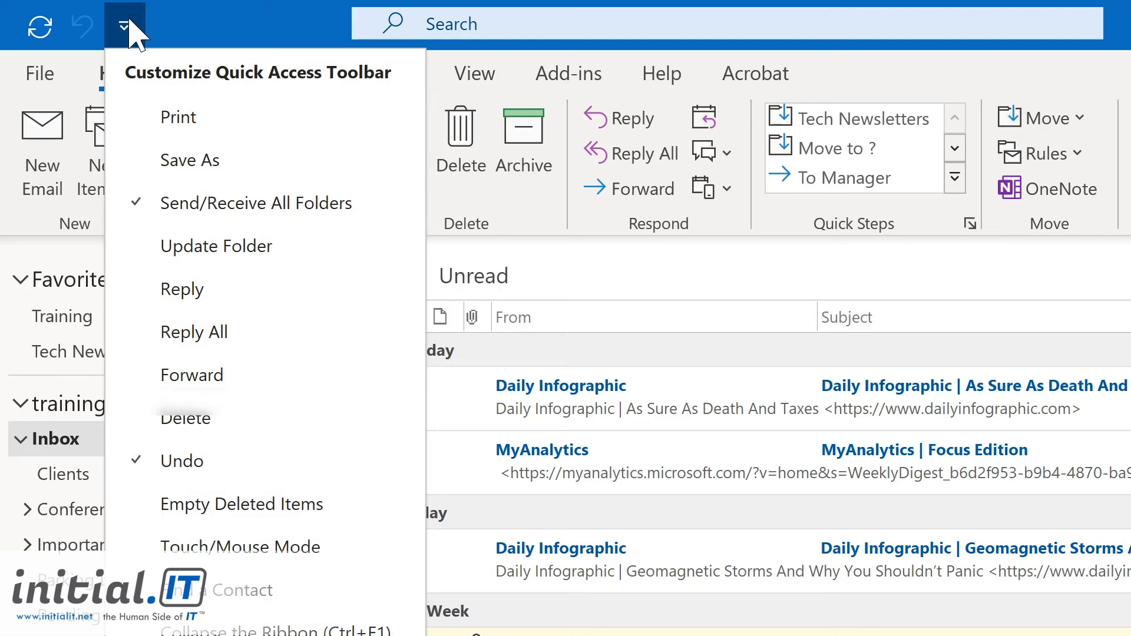
{"action": "left_click", "coordinate": [182, 289]}
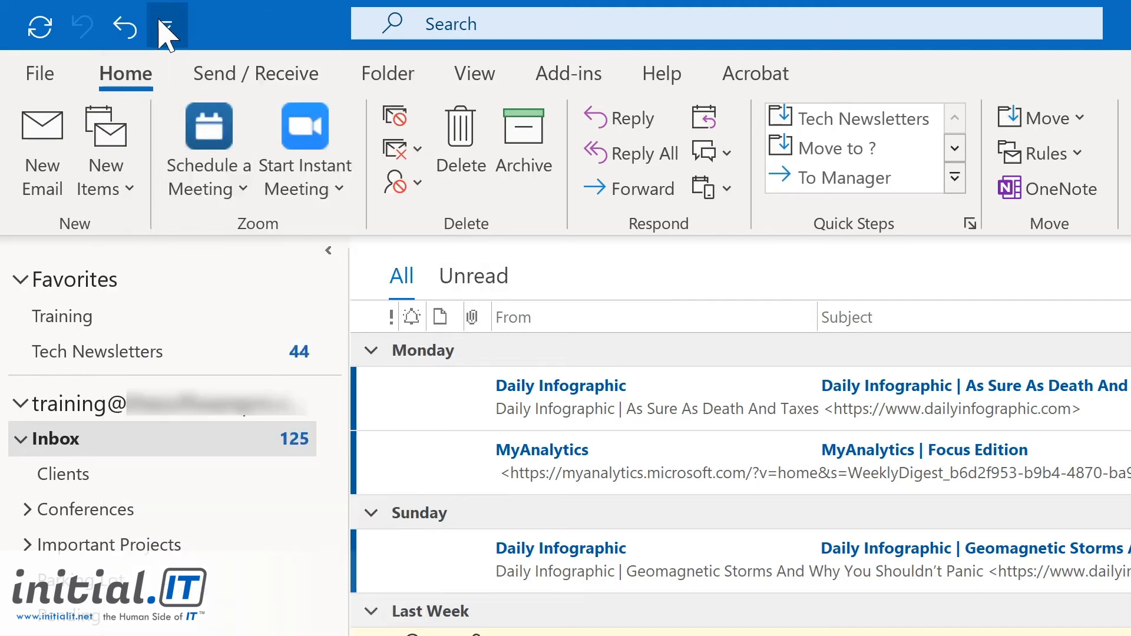
{"action": "left_click", "coordinate": [170, 27]}
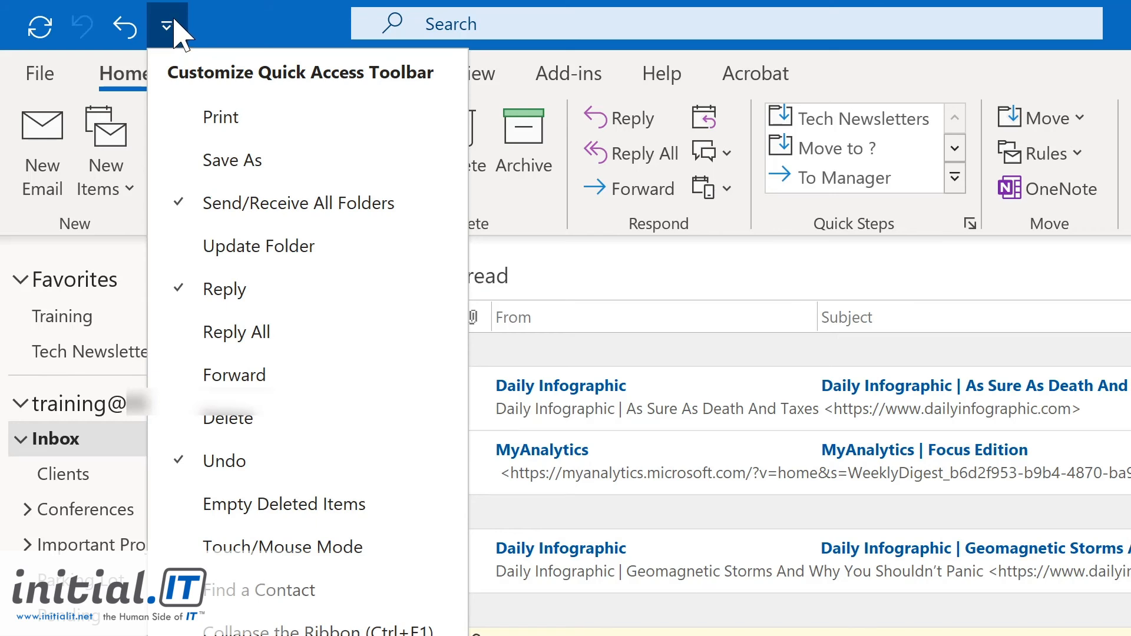
{"action": "left_click", "coordinate": [209, 332]}
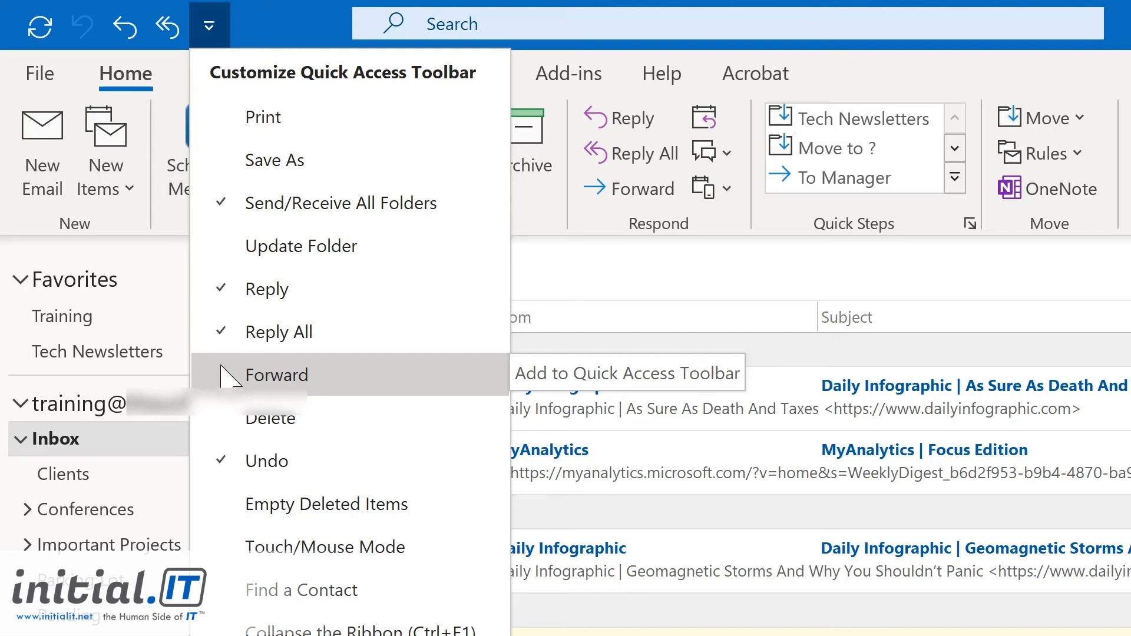
{"action": "left_click", "coordinate": [224, 375]}
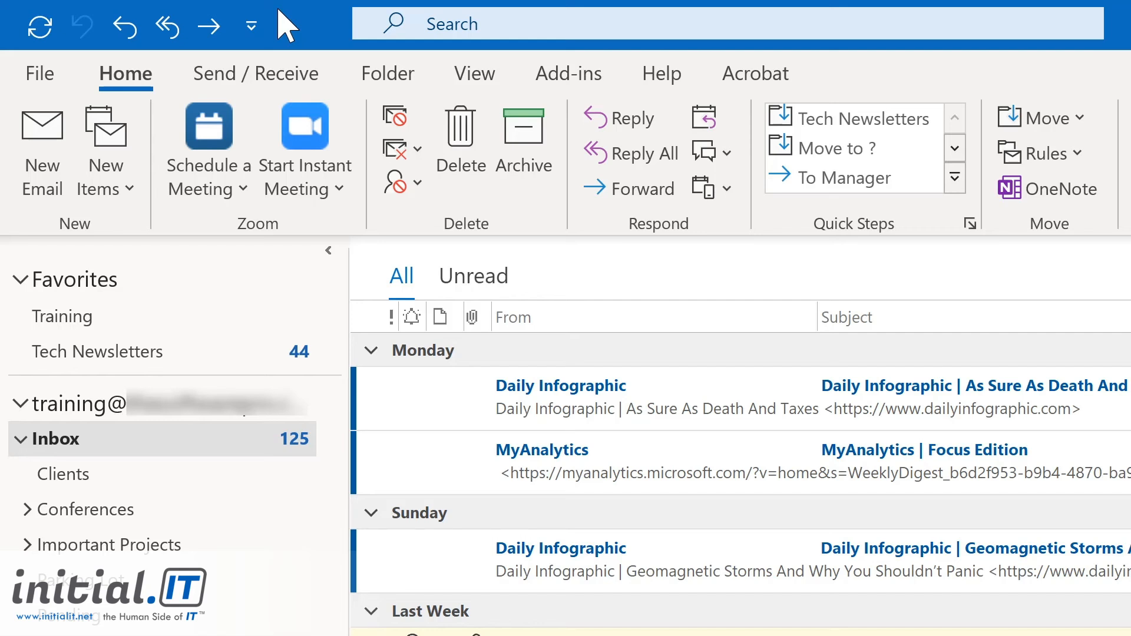
Step: Start a new email message and add the Quick Parts command to the message window's Quick Access Toolbar
{"action": "key", "text": "ctrl+n"}
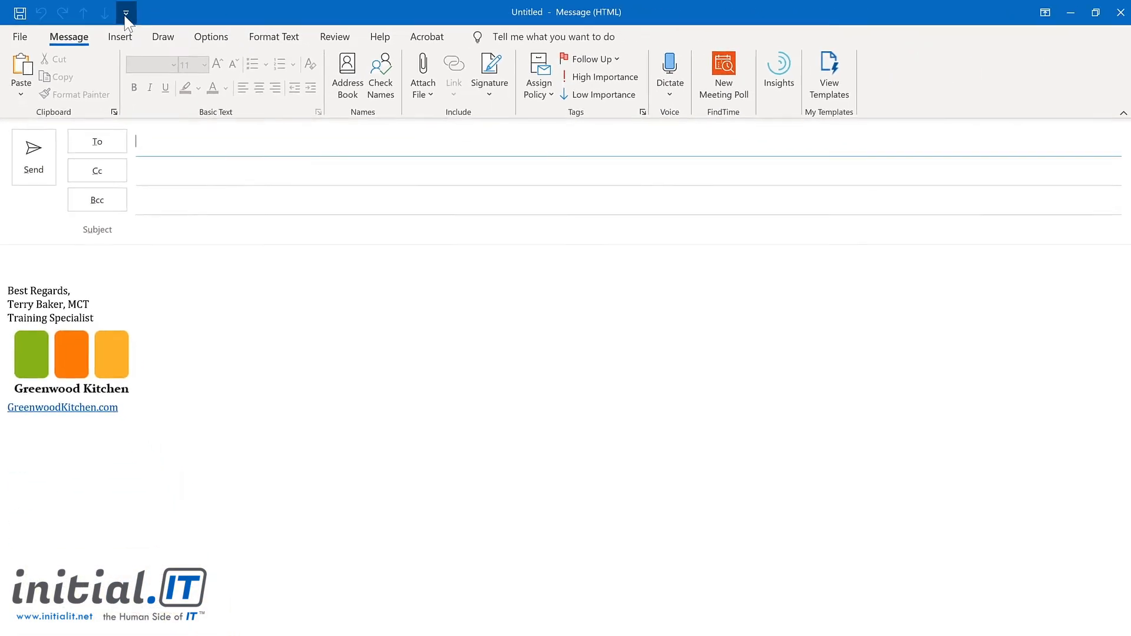
{"action": "left_click", "coordinate": [125, 17]}
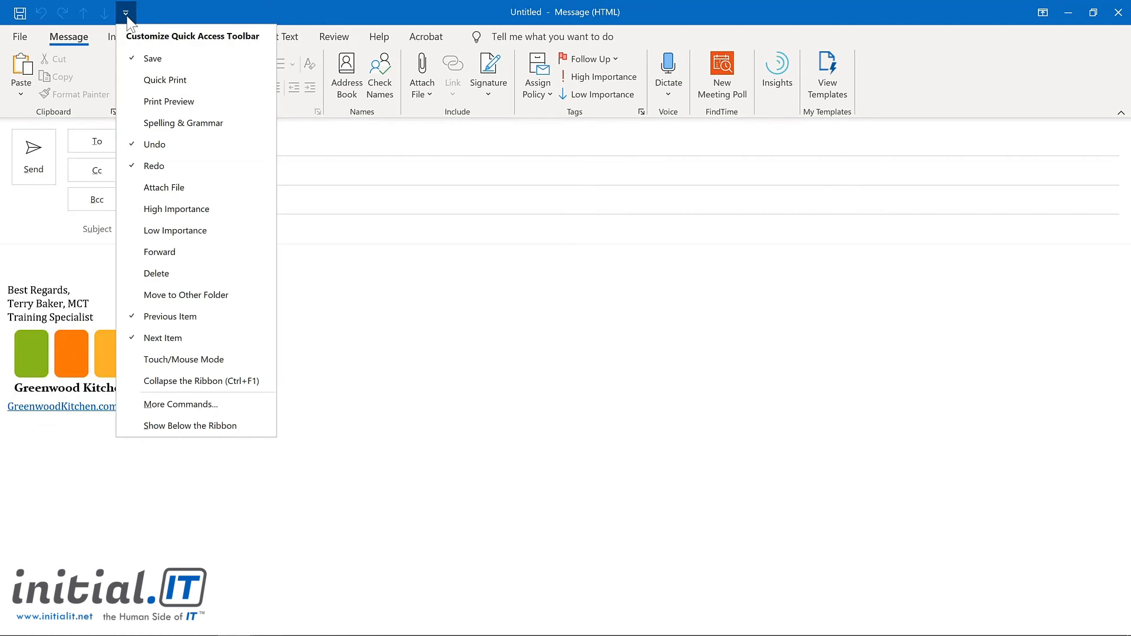
{"action": "left_click", "coordinate": [126, 14]}
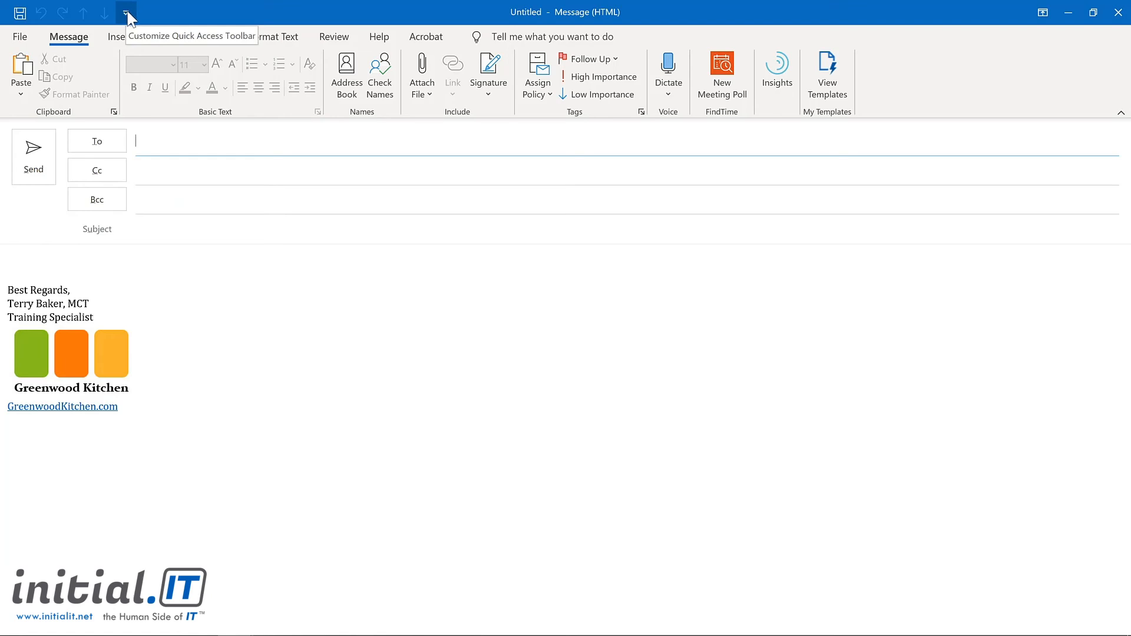
{"action": "left_click", "coordinate": [44, 251]}
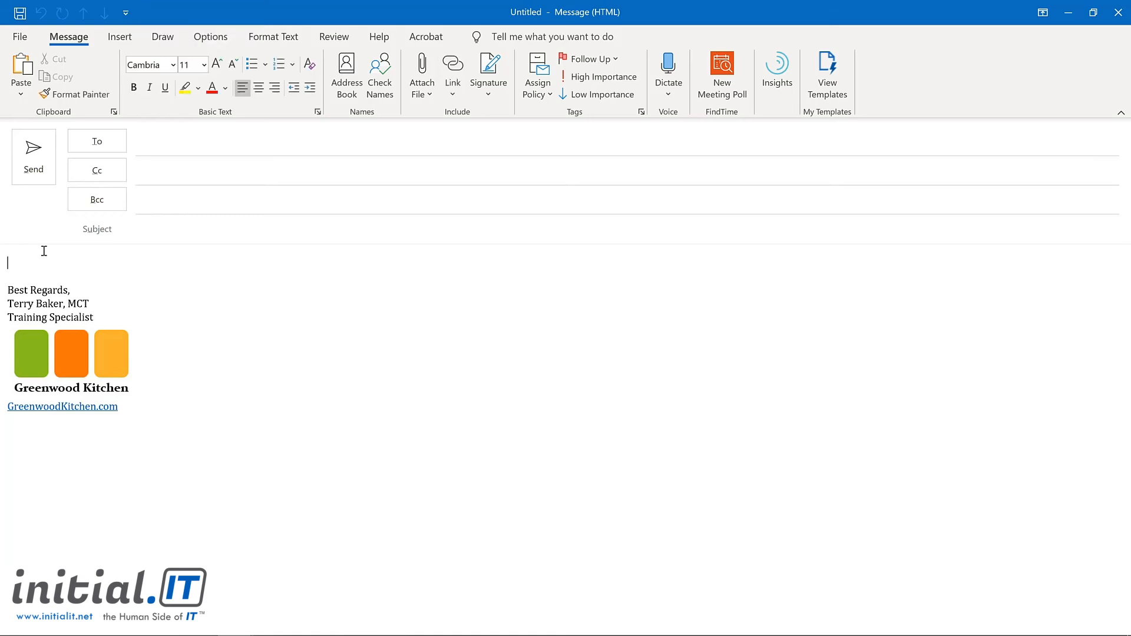
{"action": "left_click", "coordinate": [118, 38]}
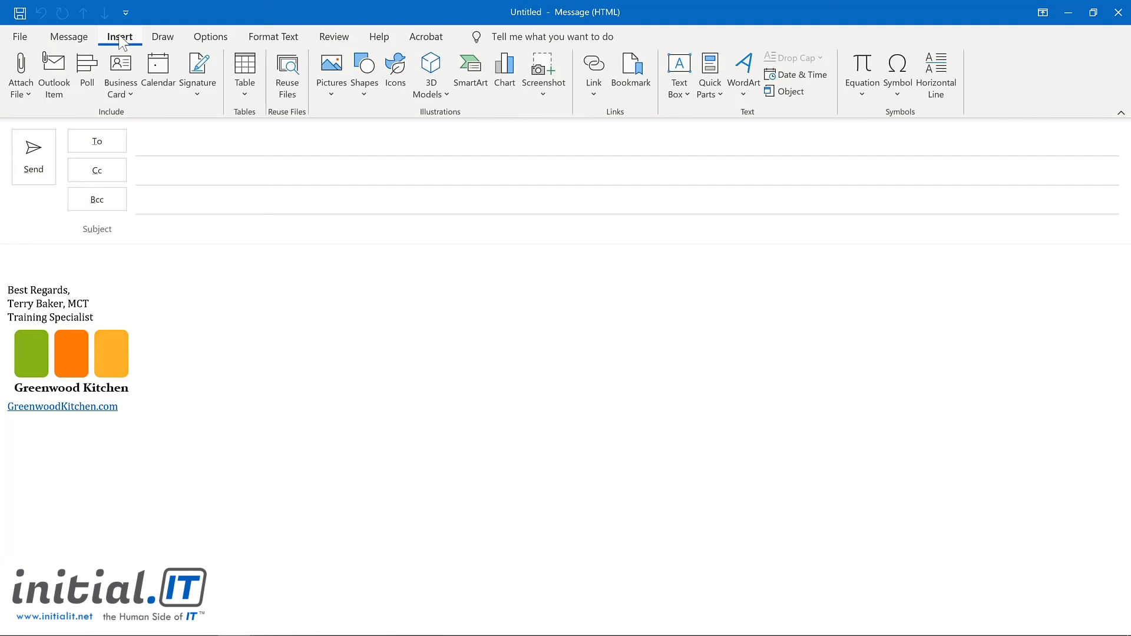
{"action": "left_click", "coordinate": [711, 71]}
{"action": "right_click", "coordinate": [709, 69]}
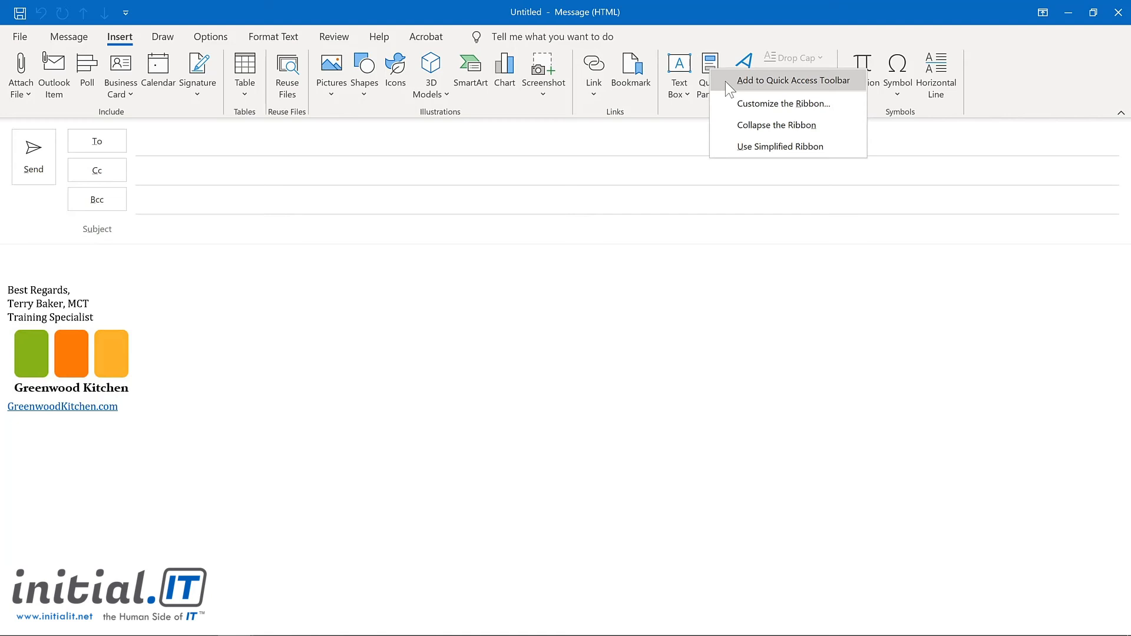
{"action": "left_click", "coordinate": [726, 82]}
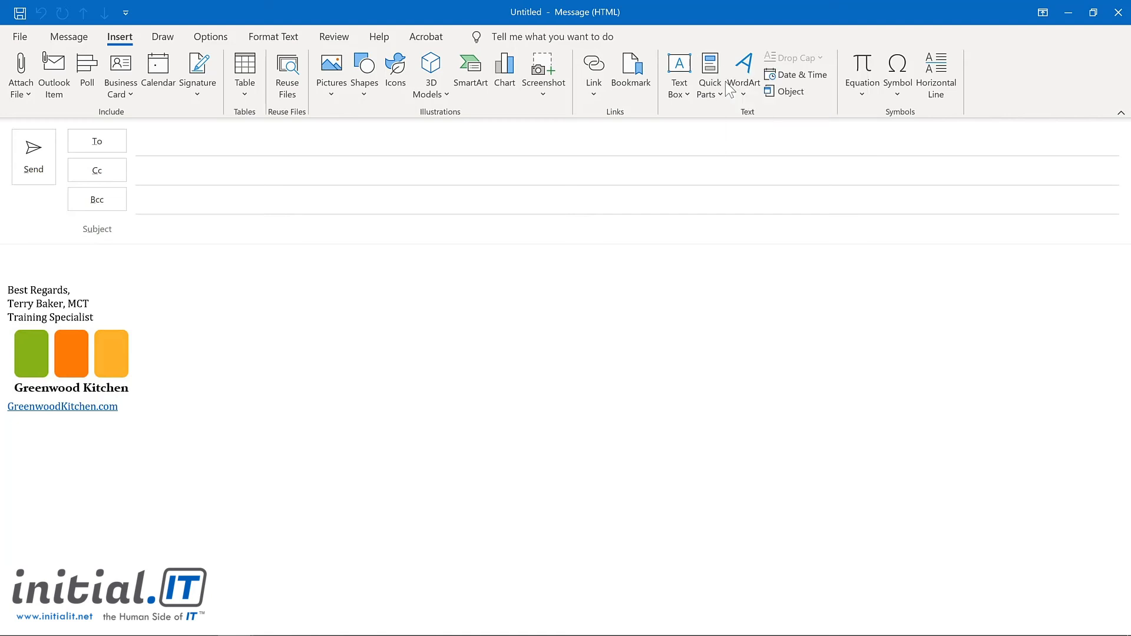
Step: Add the Delay Delivery command to the message window's Quick Access Toolbar and show that toolbar below the ribbon
{"action": "left_click", "coordinate": [207, 37]}
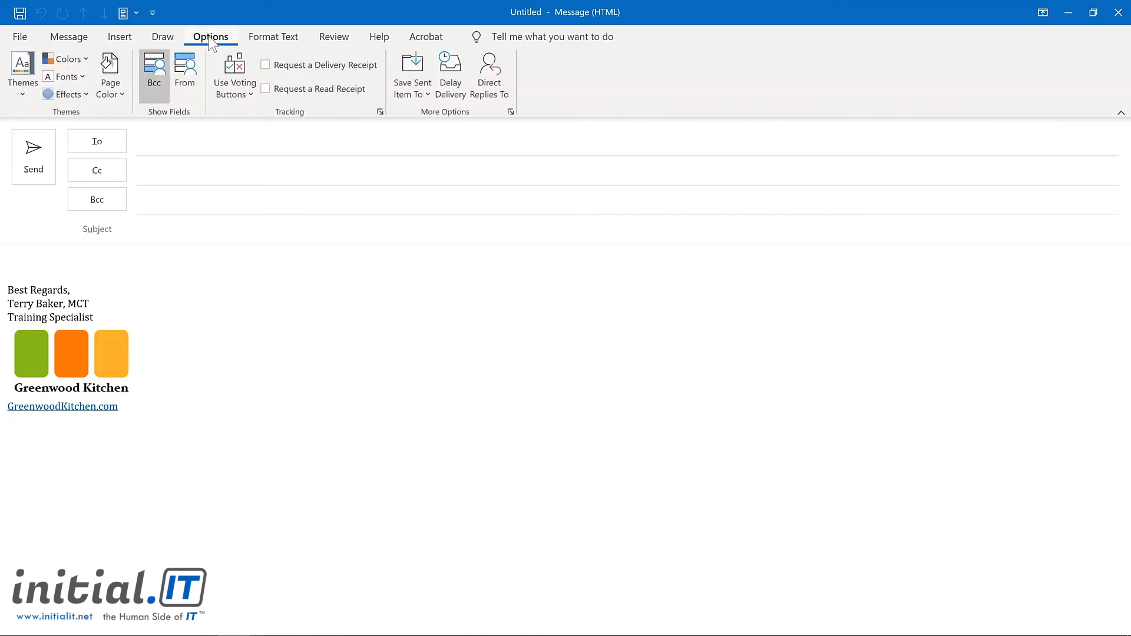
{"action": "right_click", "coordinate": [459, 82]}
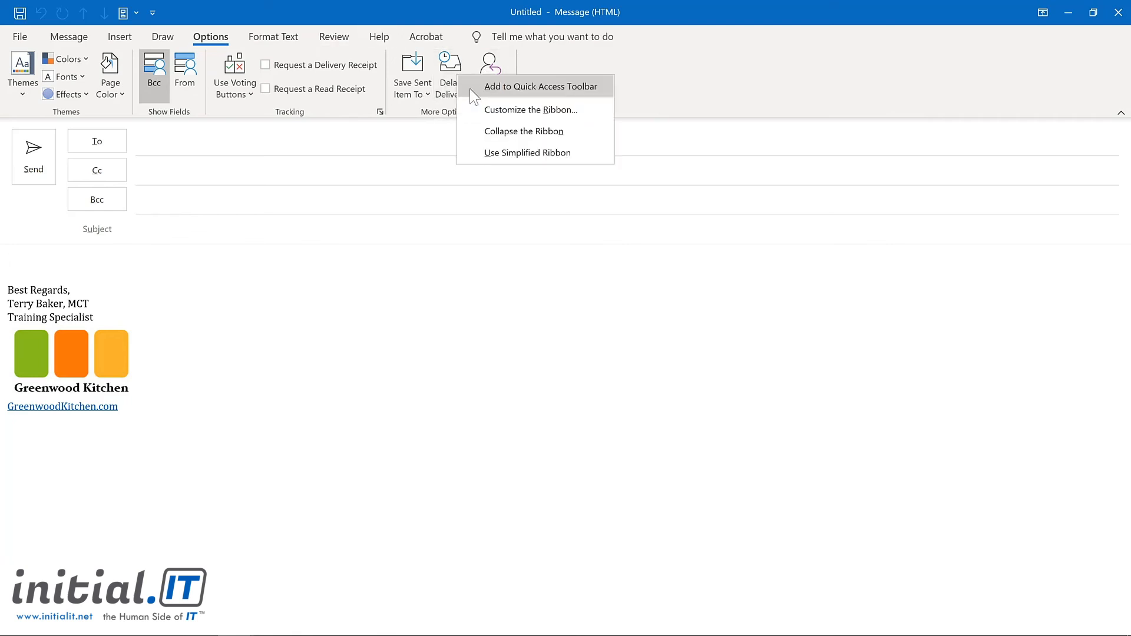
{"action": "left_click", "coordinate": [471, 85]}
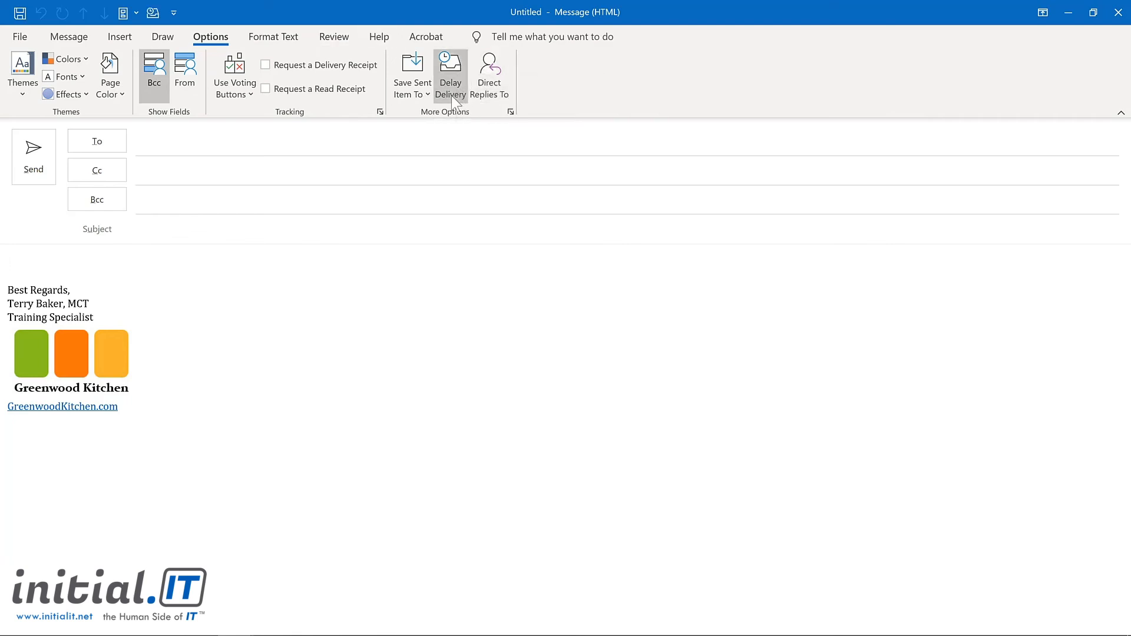
{"action": "left_click", "coordinate": [174, 12]}
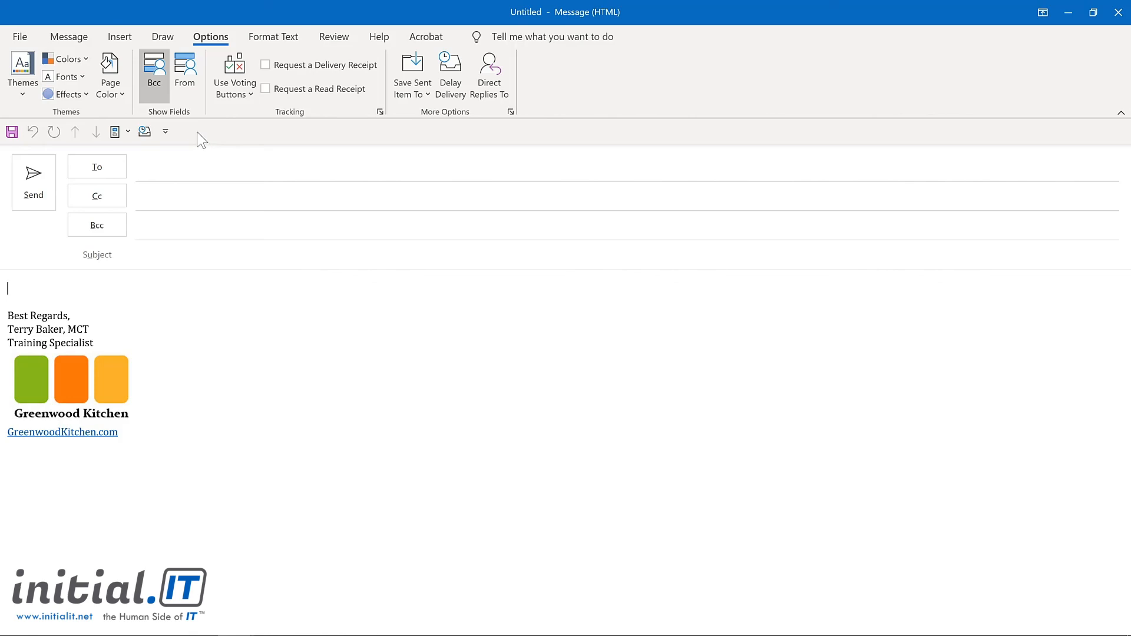
Step: Return to the Inbox window and add Manage Rules & Alerts, Meeting, New Email and New Task to its Quick Access Toolbar command list
{"action": "key", "text": "alt+Tab"}
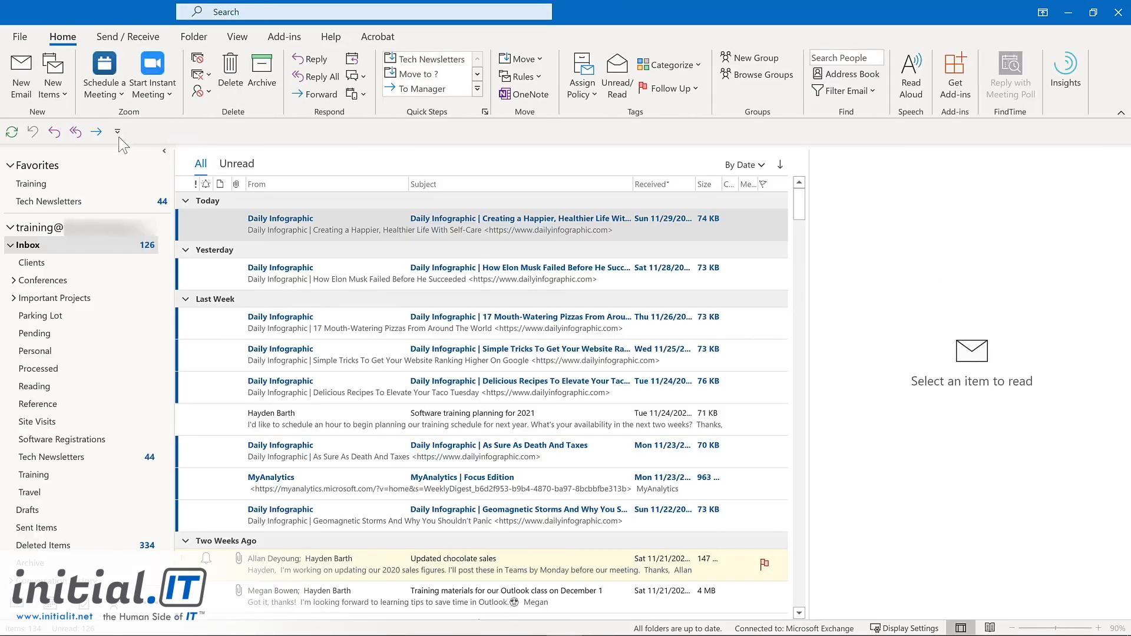
{"action": "left_click", "coordinate": [117, 132]}
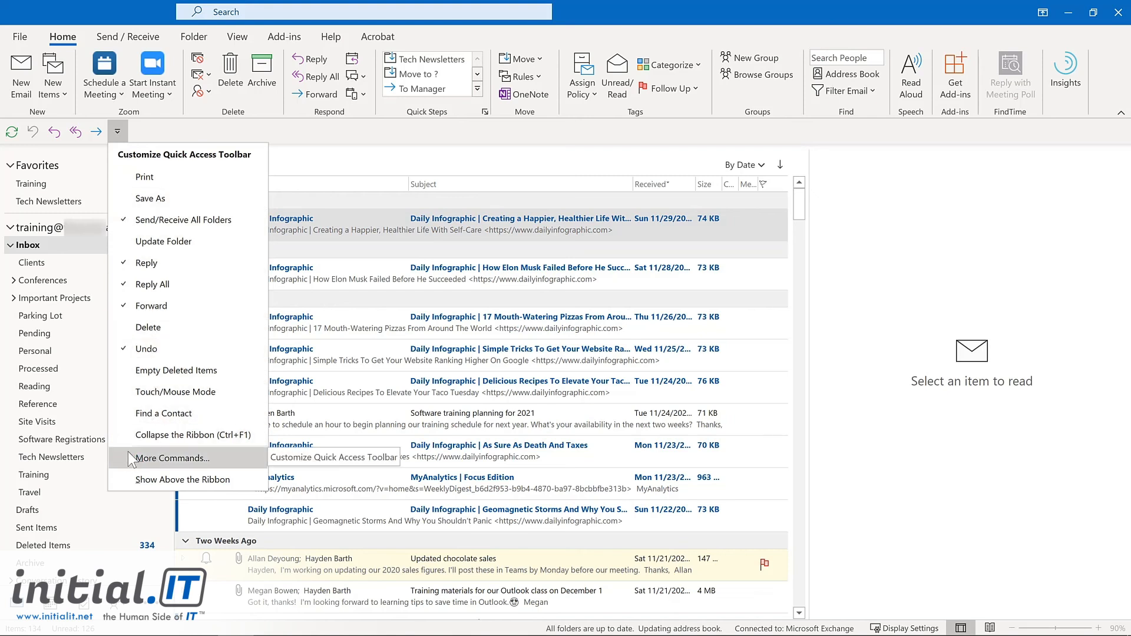
{"action": "right_click", "coordinate": [71, 136]}
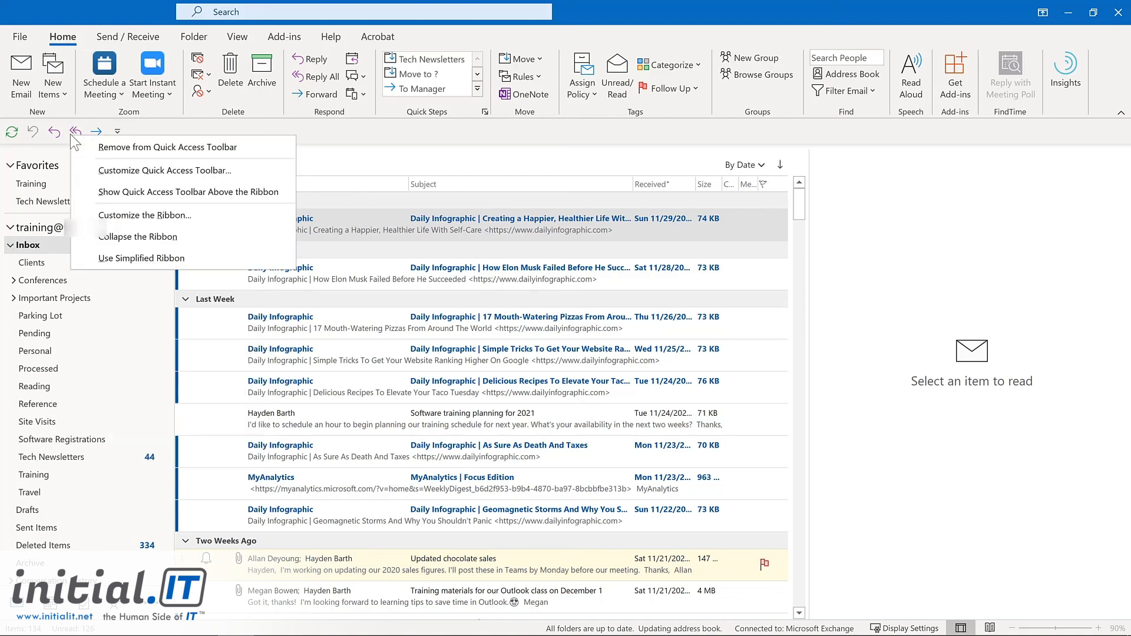
{"action": "left_click", "coordinate": [92, 167]}
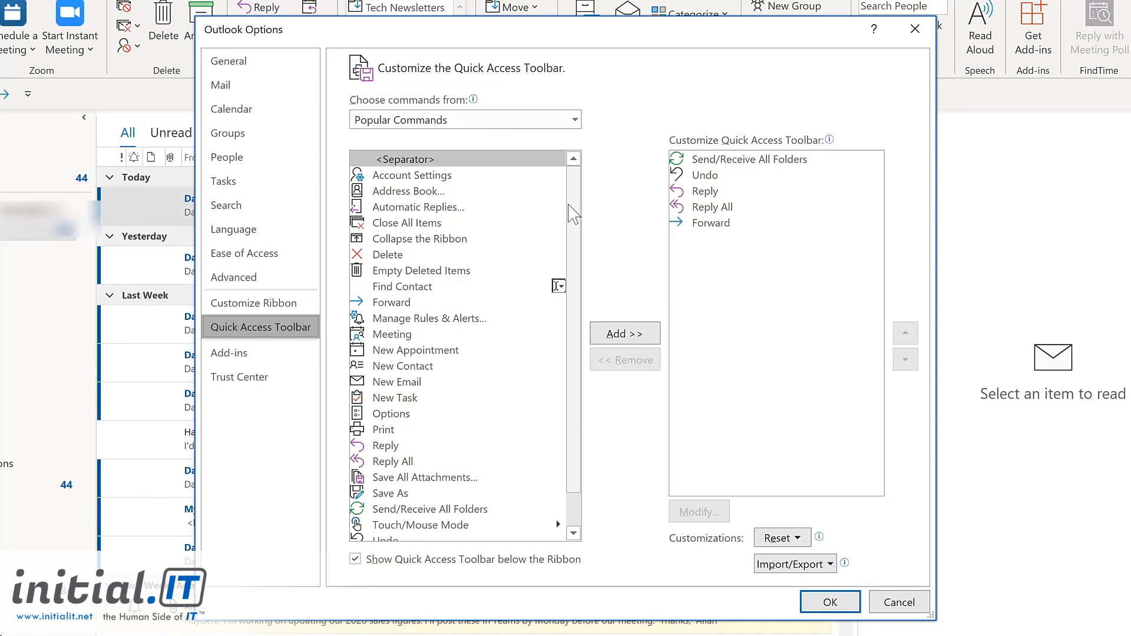
{"action": "left_click", "coordinate": [426, 321]}
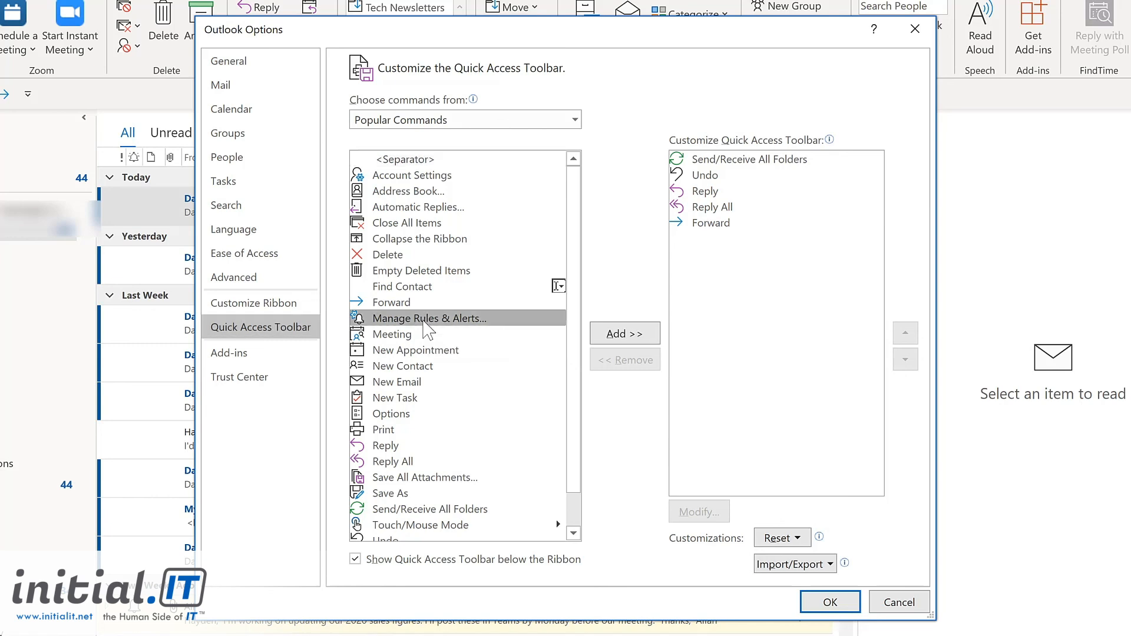
{"action": "left_click", "coordinate": [629, 340]}
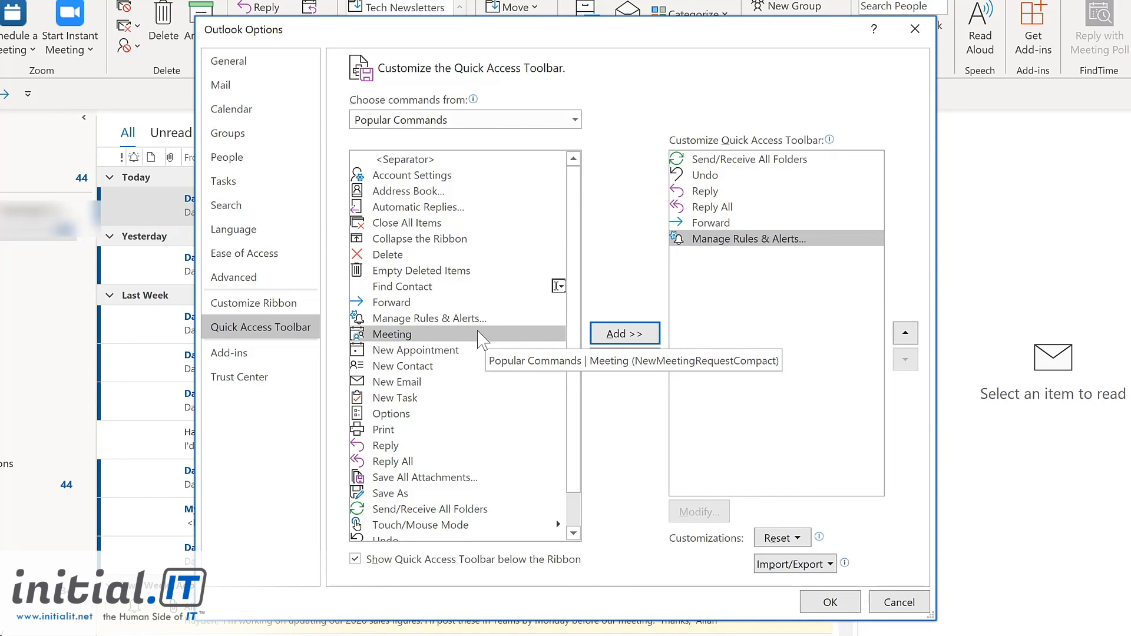
{"action": "left_click", "coordinate": [616, 336]}
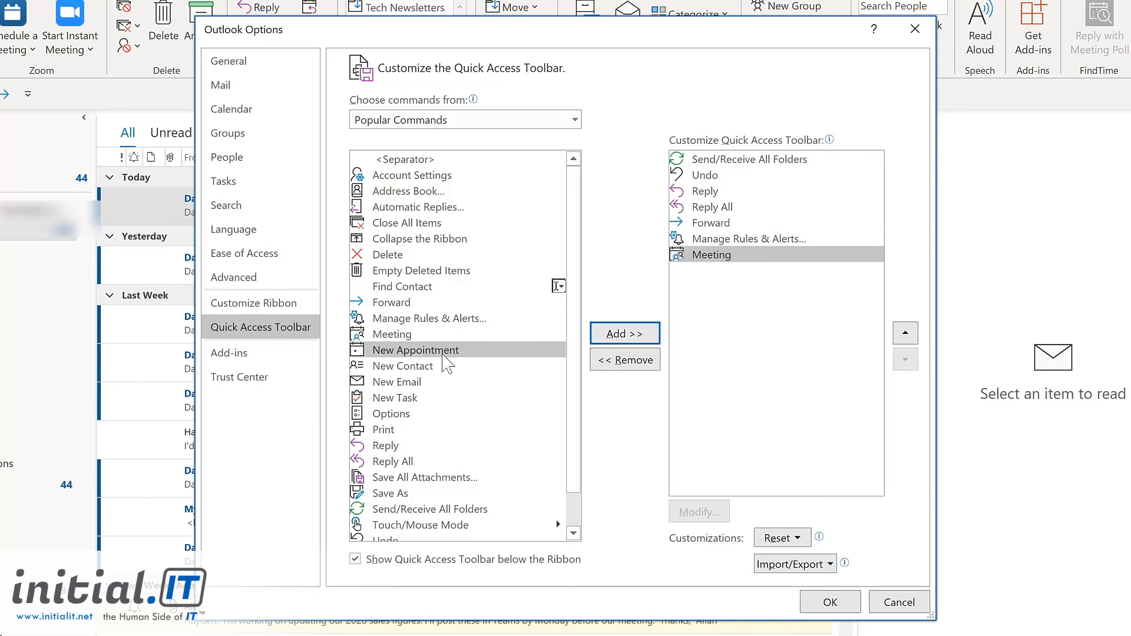
{"action": "left_click", "coordinate": [407, 384]}
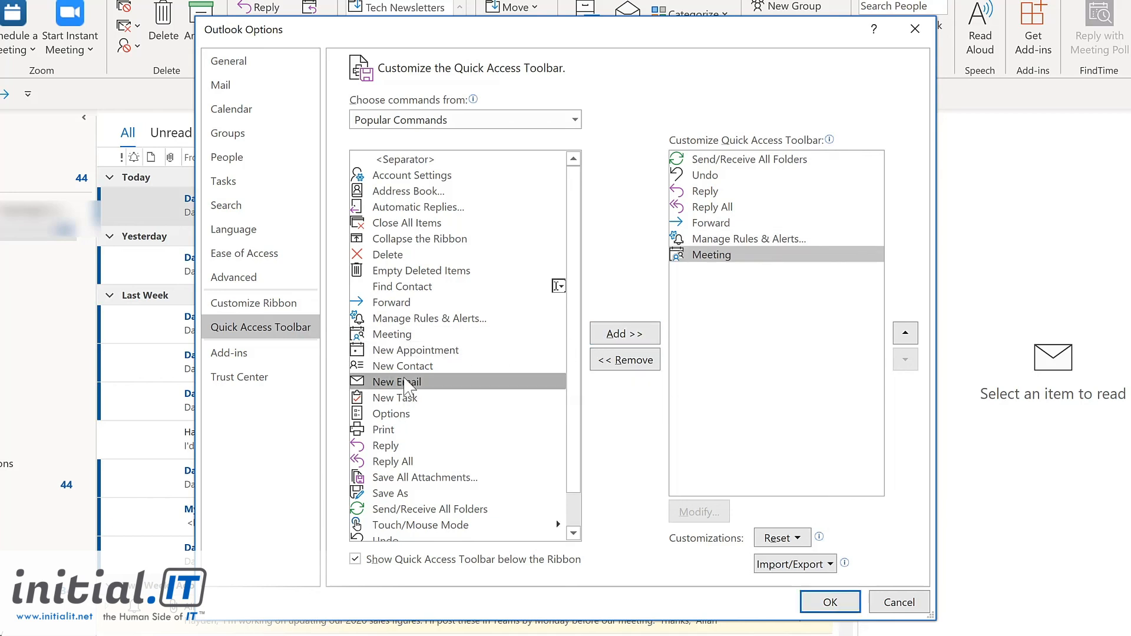
{"action": "double_click", "coordinate": [405, 382]}
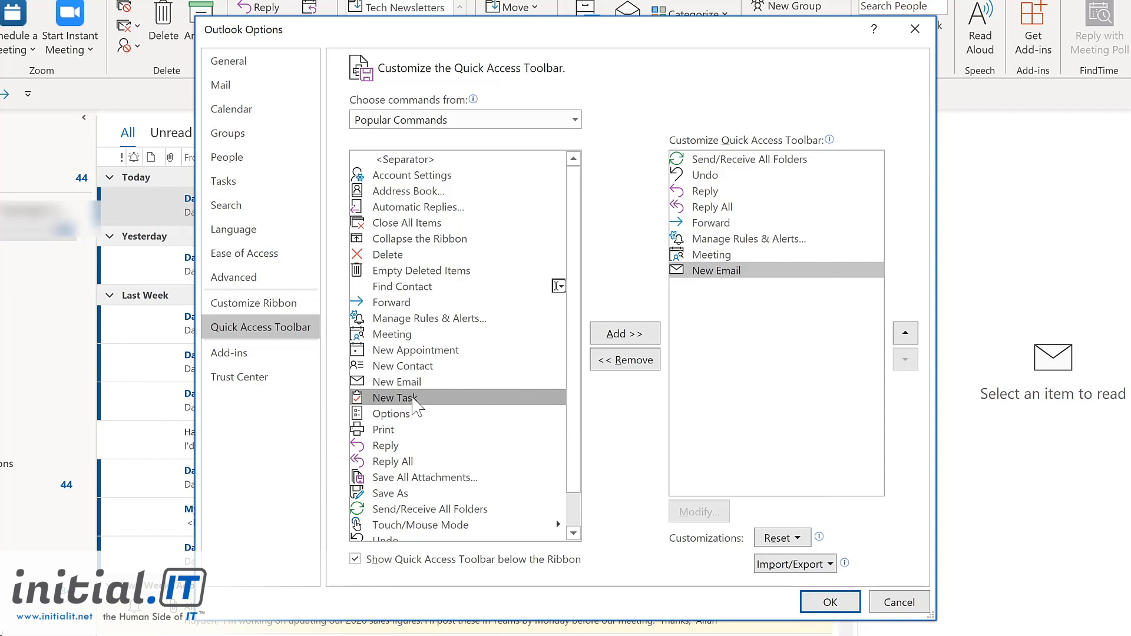
{"action": "double_click", "coordinate": [414, 400]}
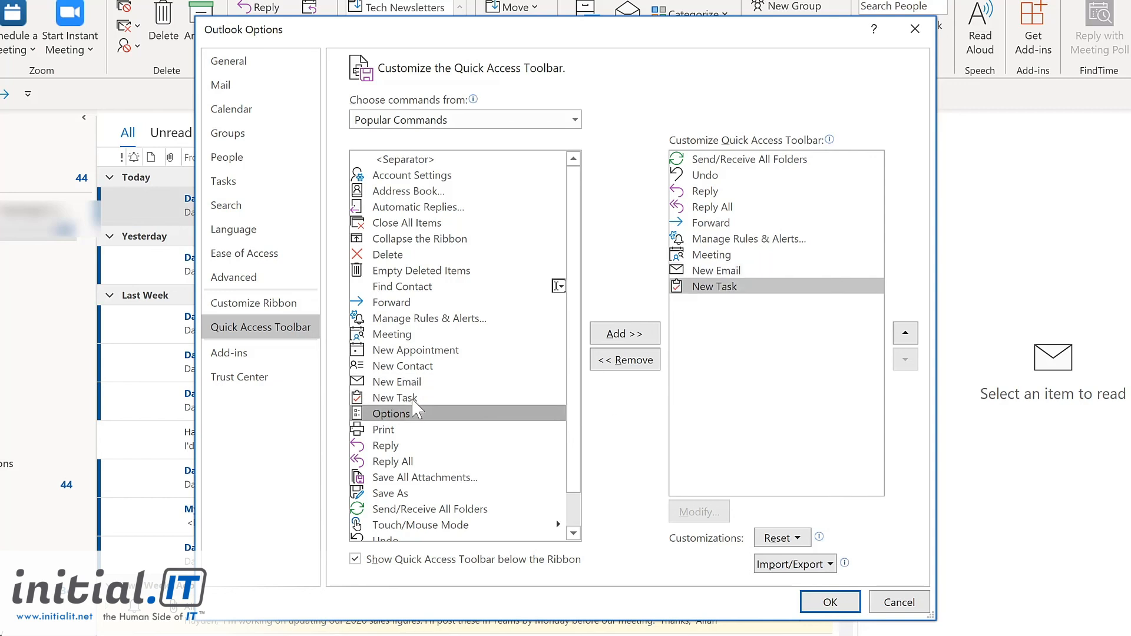
Step: Move New Email up to directly after Forward in the Quick Access Toolbar order and apply the customization
{"action": "left_click", "coordinate": [575, 120]}
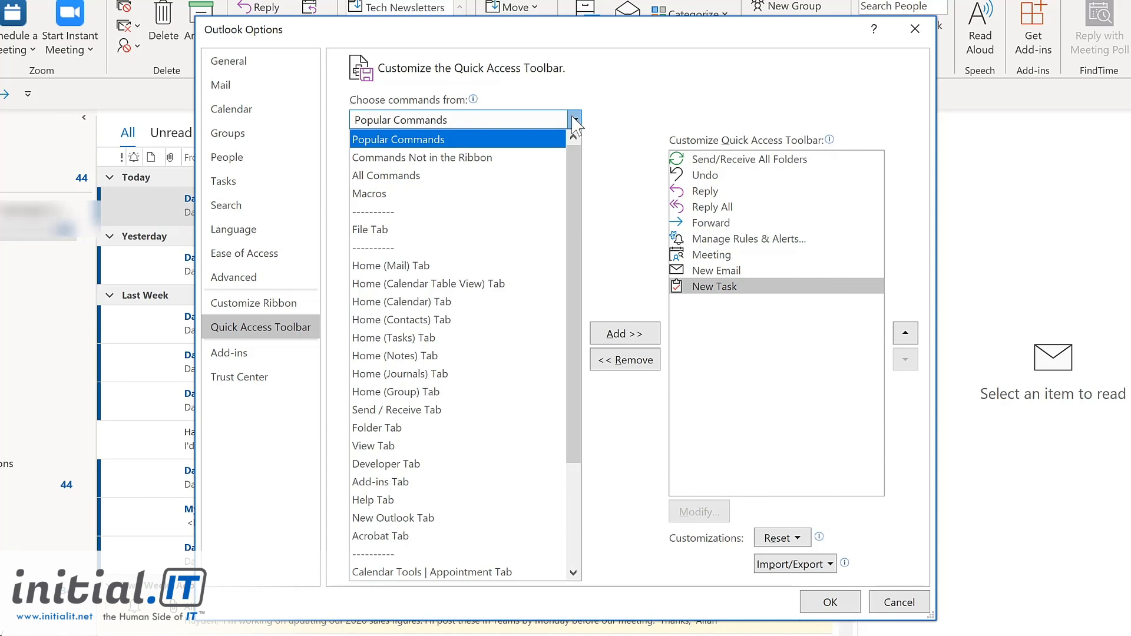
{"action": "left_click", "coordinate": [760, 277]}
{"action": "left_click", "coordinate": [760, 277]}
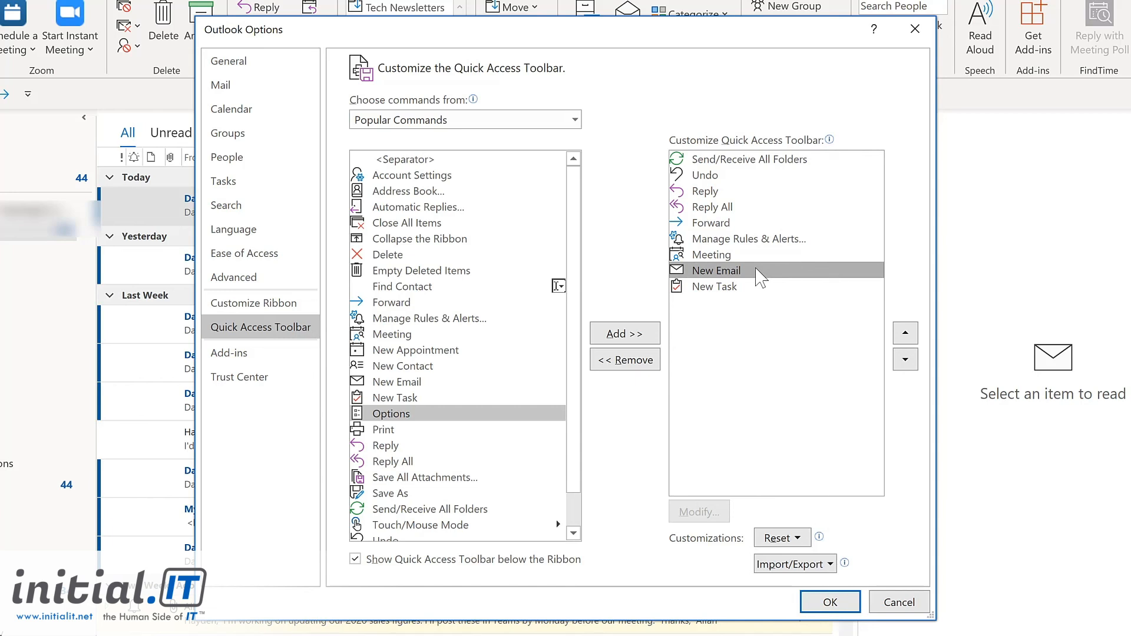
{"action": "left_click", "coordinate": [906, 334]}
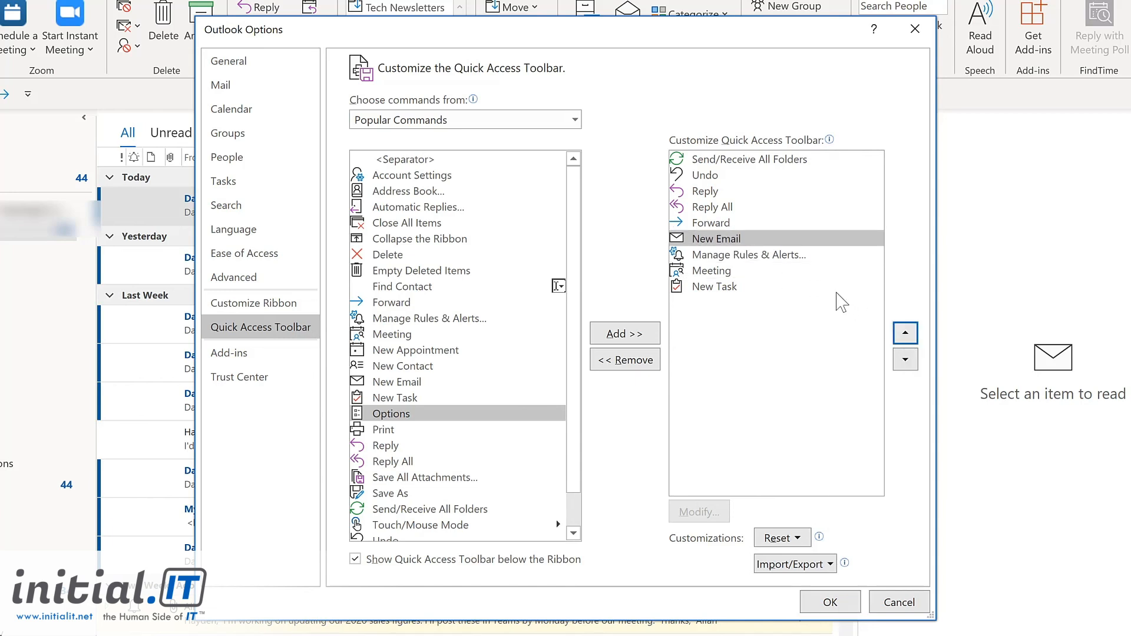
{"action": "key", "text": "Return"}
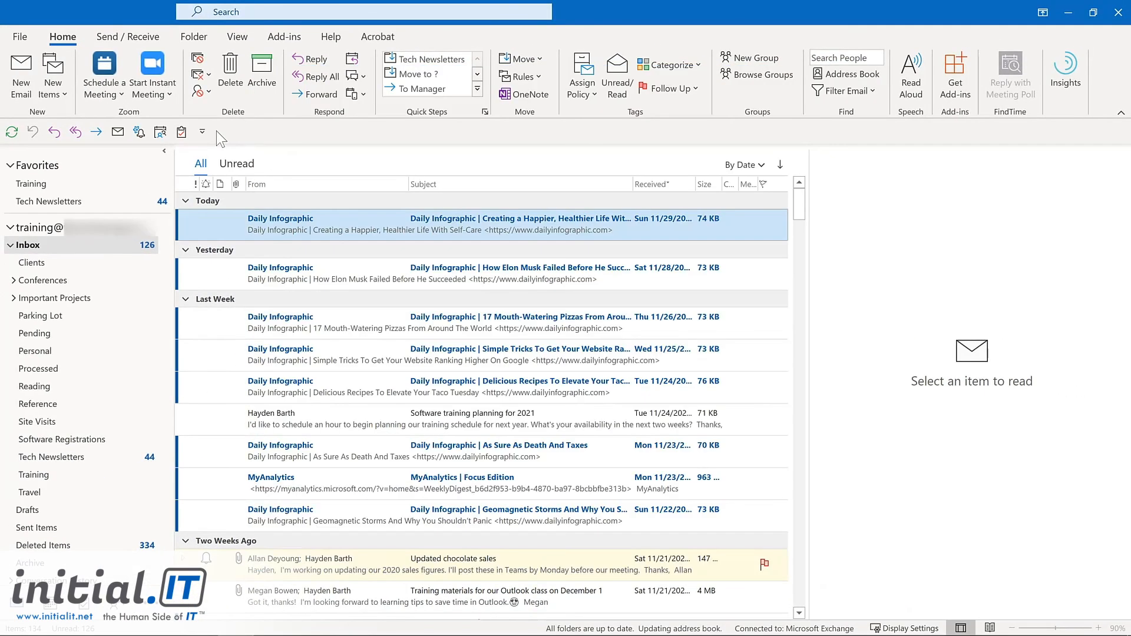